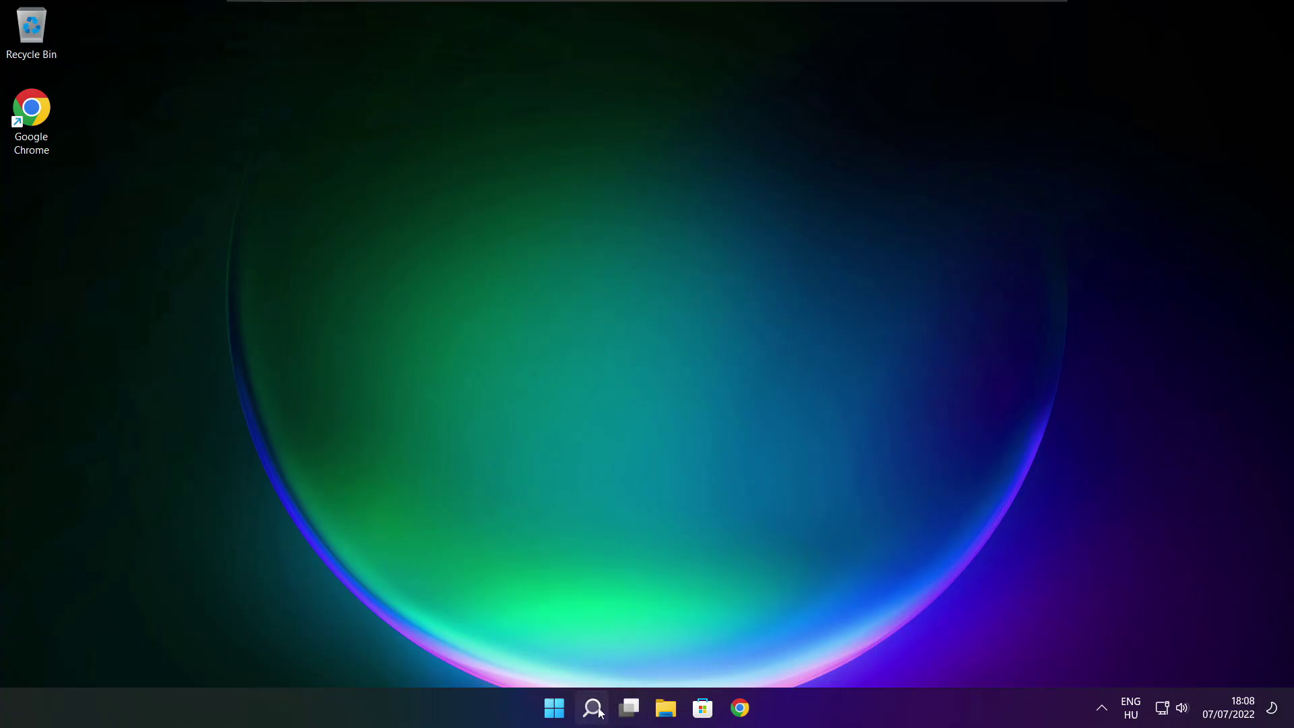
- Search Windows for 'device manager' so Device Manager shows as the best match
{"action": "left_click", "coordinate": [593, 709]}
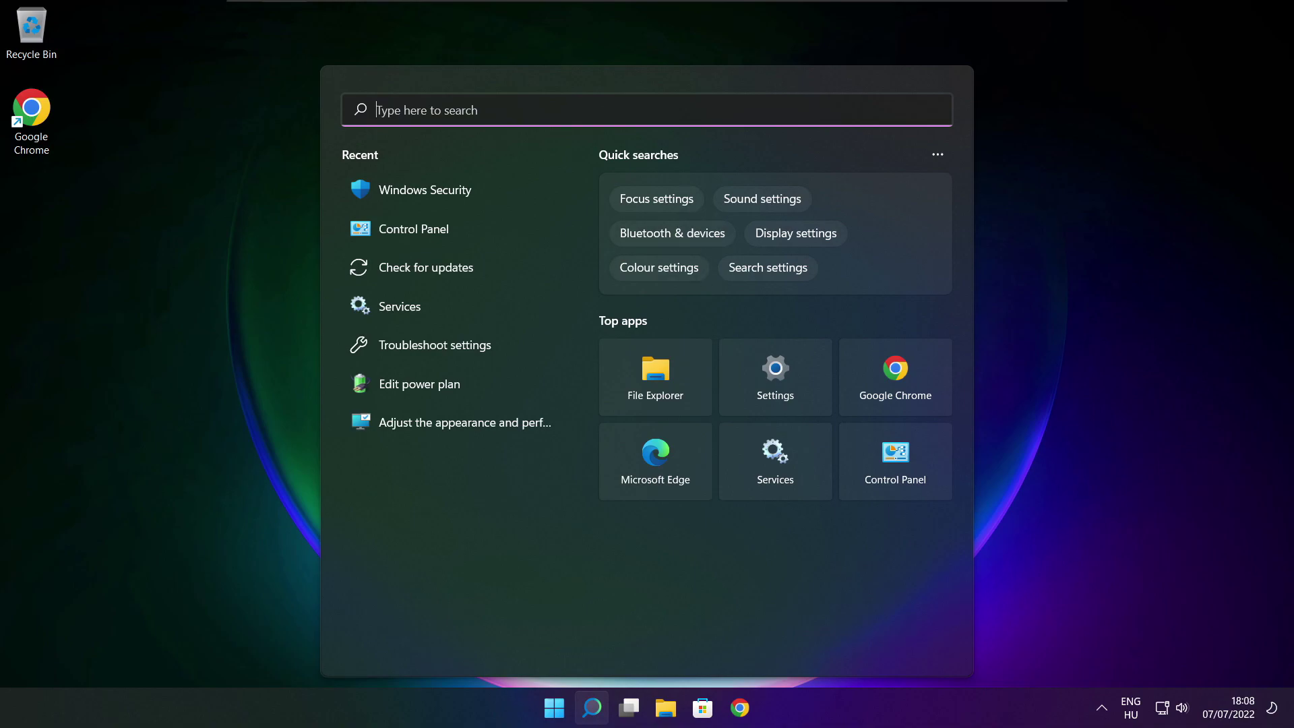
{"action": "type", "text": "devic"}
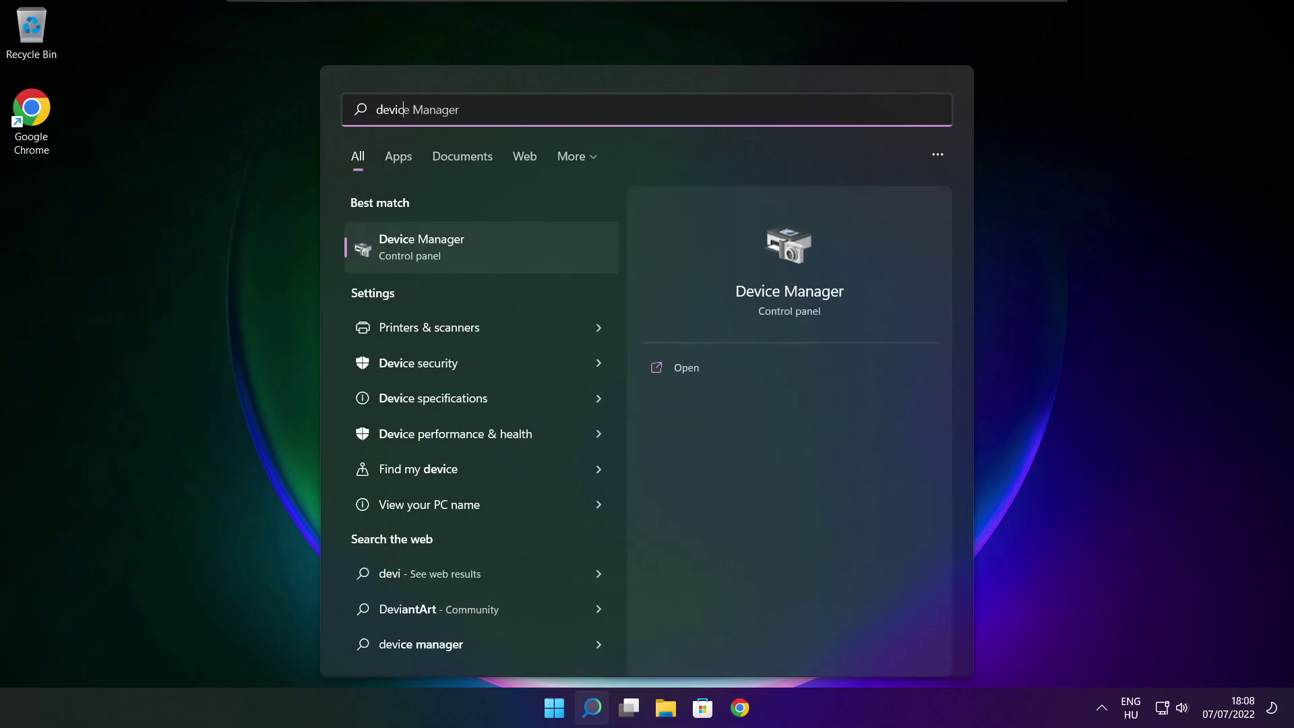
{"action": "type", "text": "e mana"}
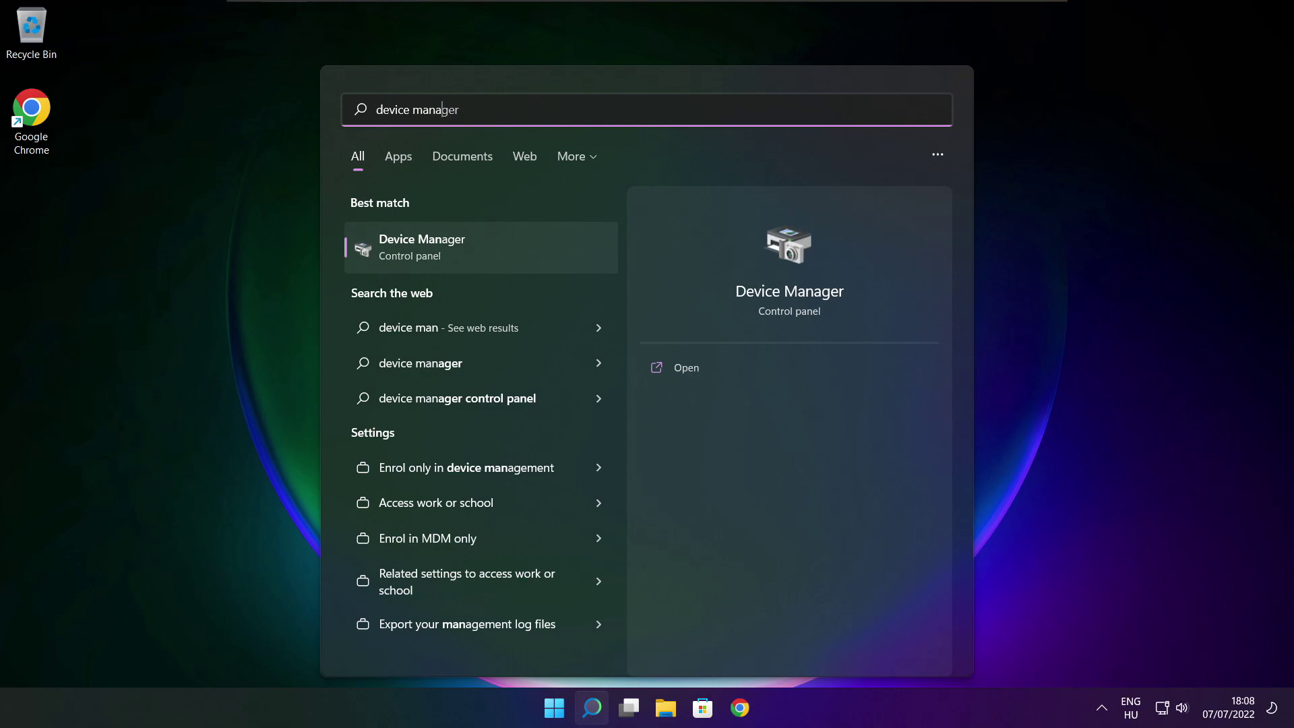
{"action": "type", "text": "ger"}
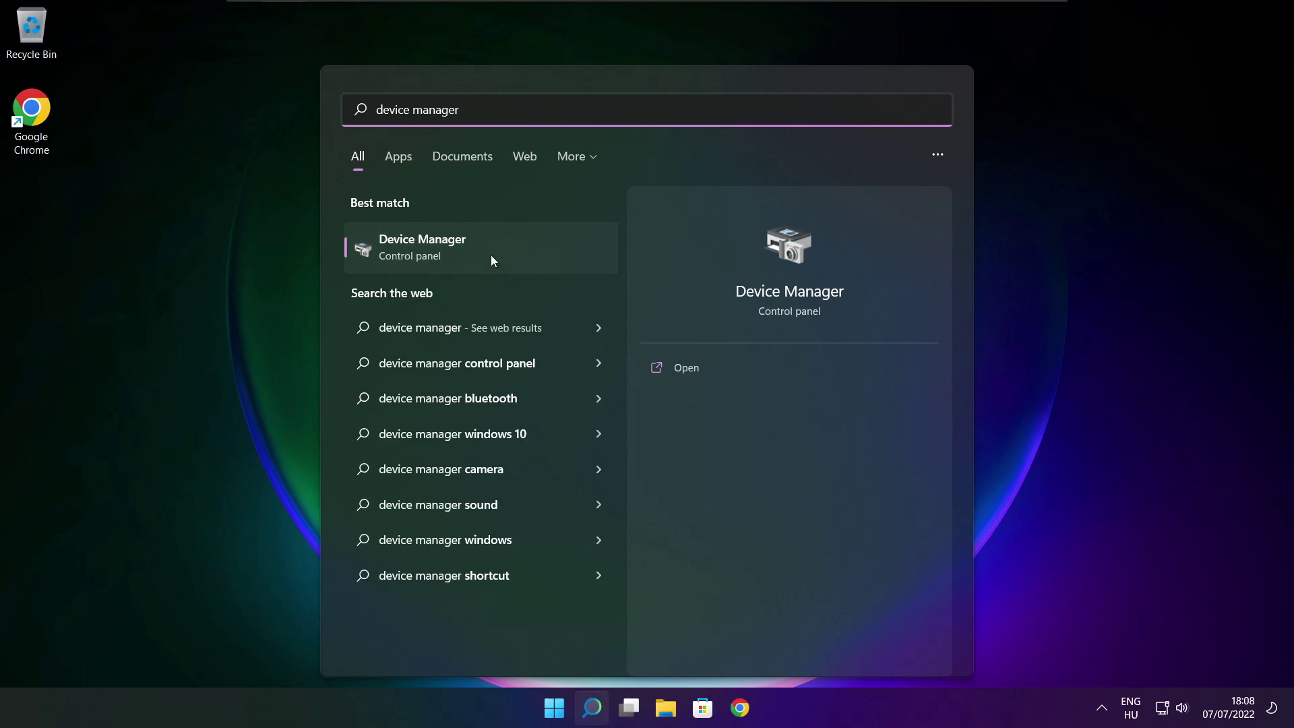
- Launch Device Manager maximised and expand the Display adaptors category
{"action": "left_click", "coordinate": [531, 254]}
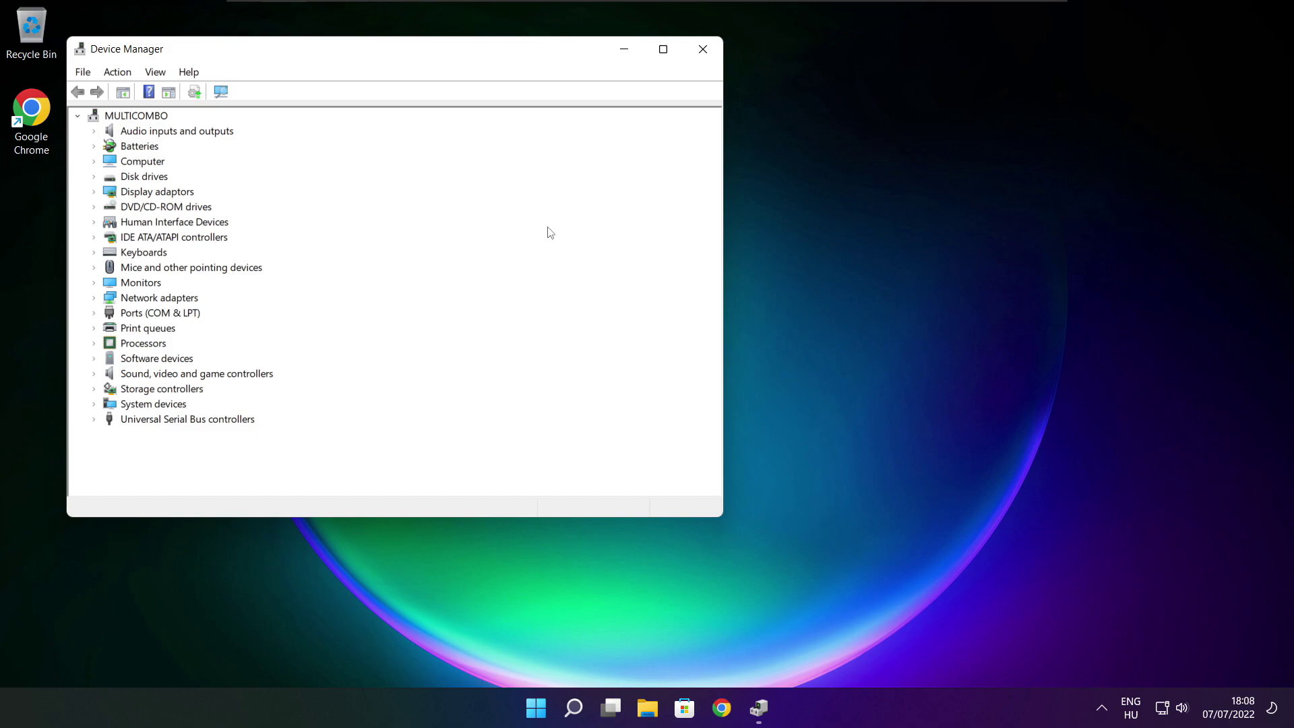
{"action": "left_click", "coordinate": [662, 50]}
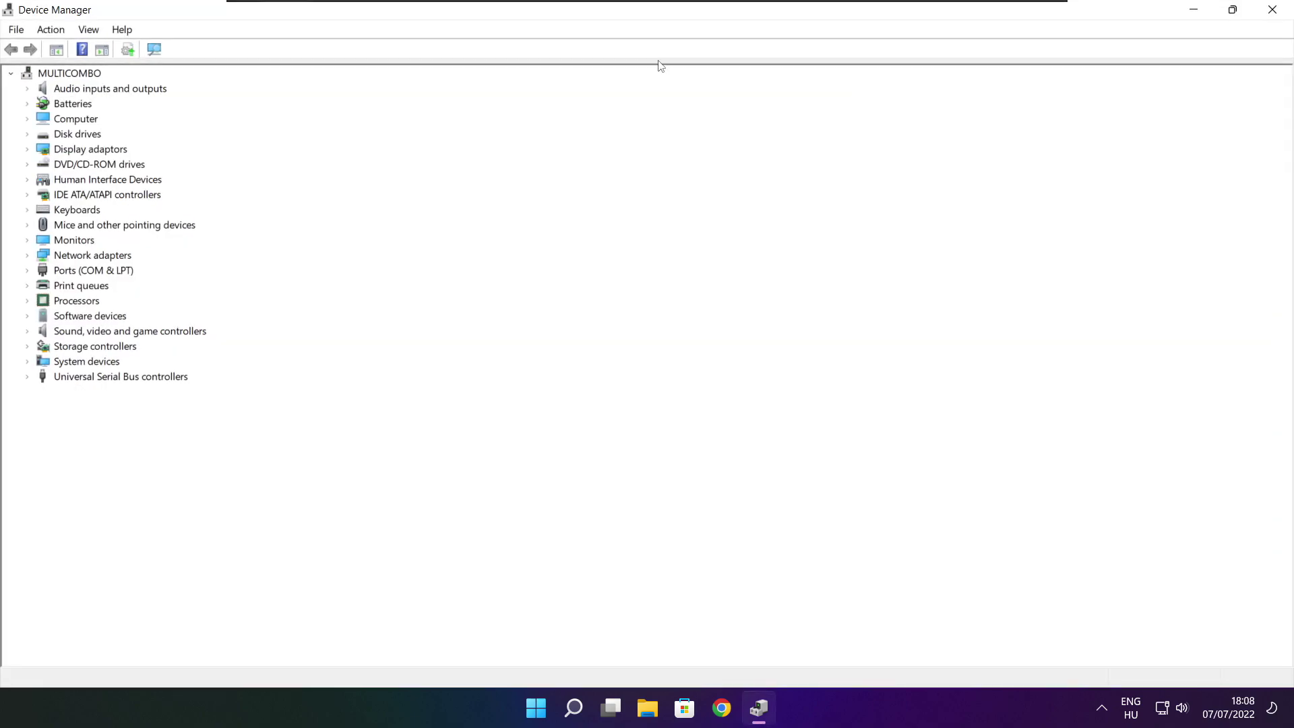
{"action": "left_click", "coordinate": [74, 151]}
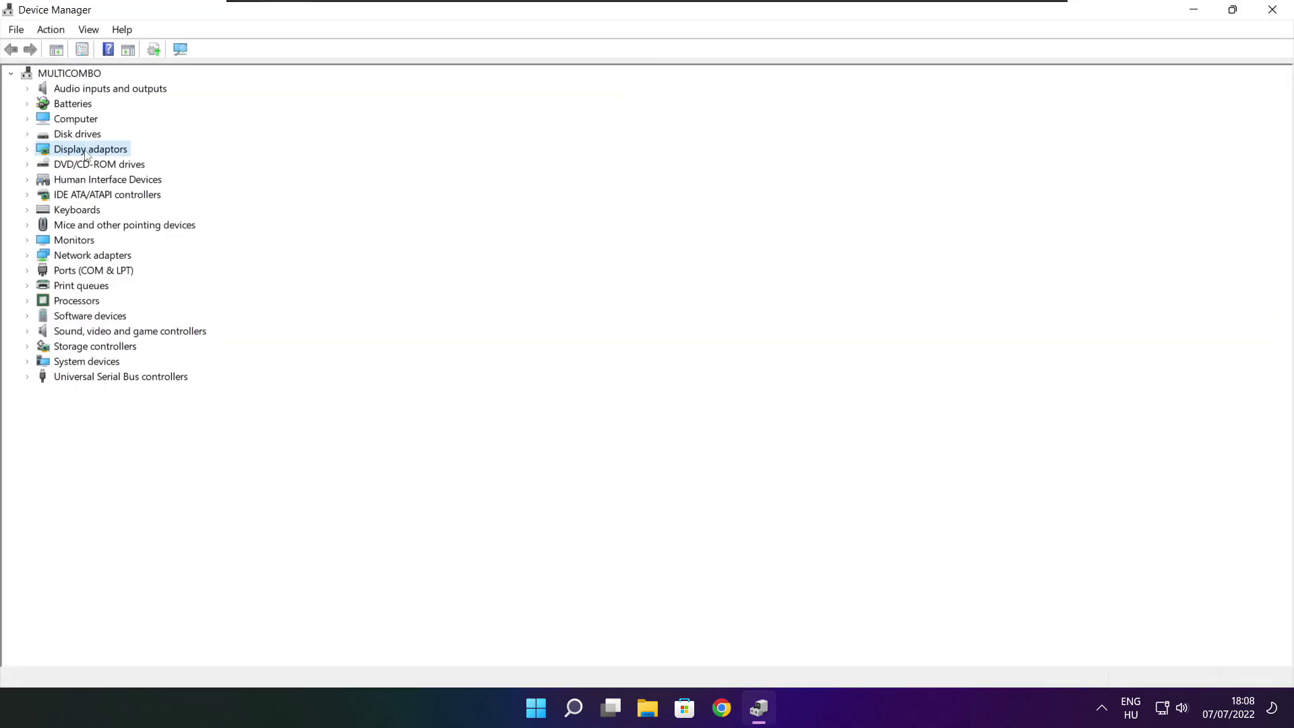
{"action": "left_click", "coordinate": [28, 151]}
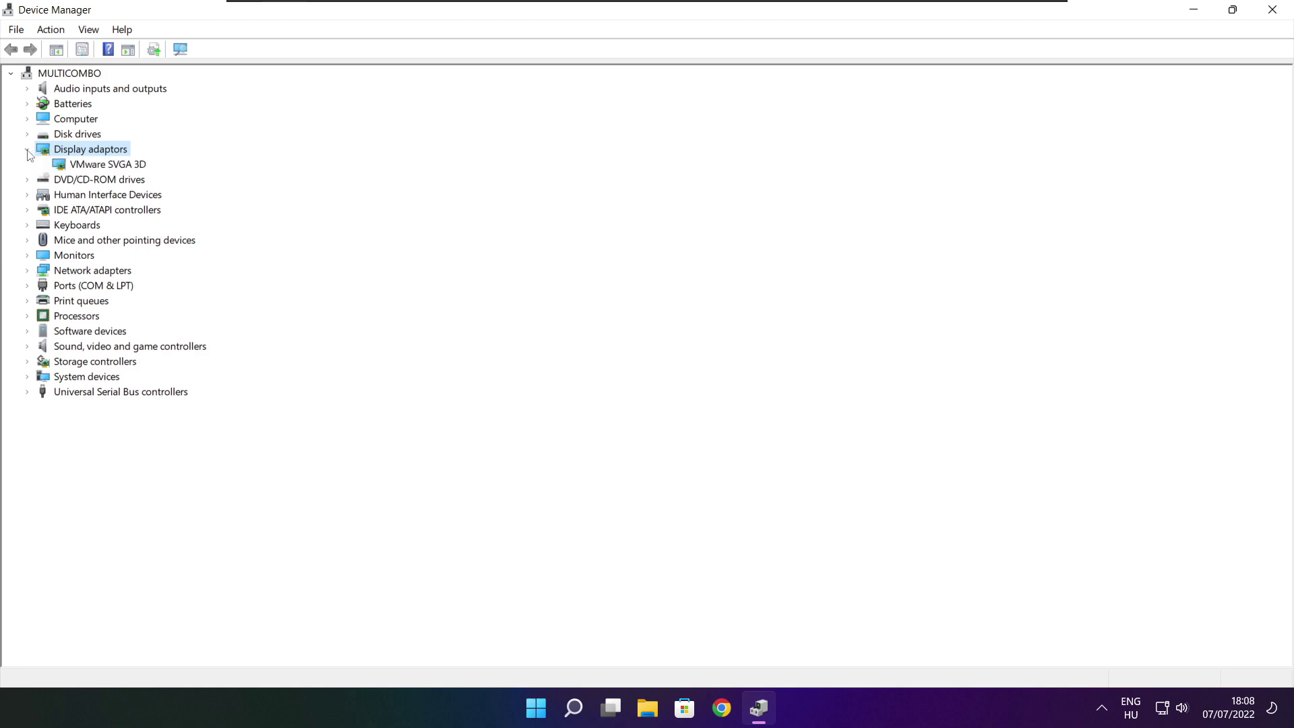
- Search automatically for a VMware SVGA 3D driver, confirming the best one is installed
{"action": "left_click", "coordinate": [66, 167]}
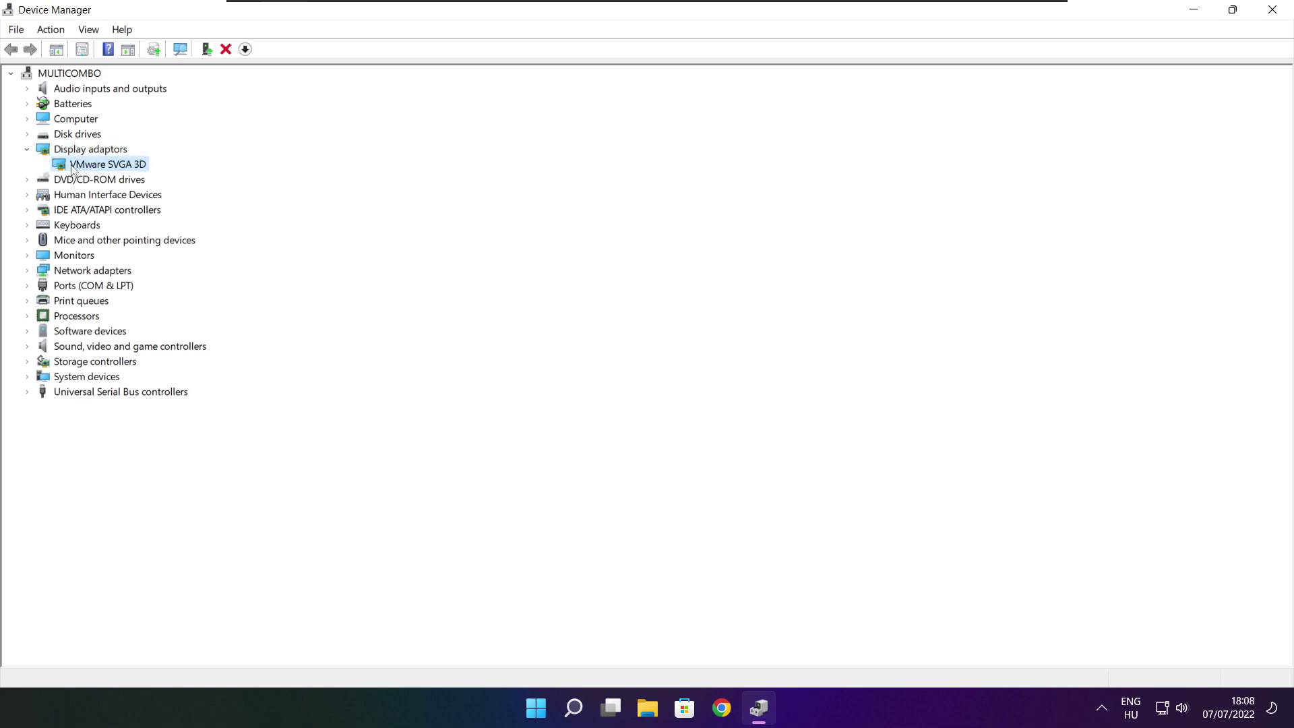
{"action": "right_click", "coordinate": [93, 165]}
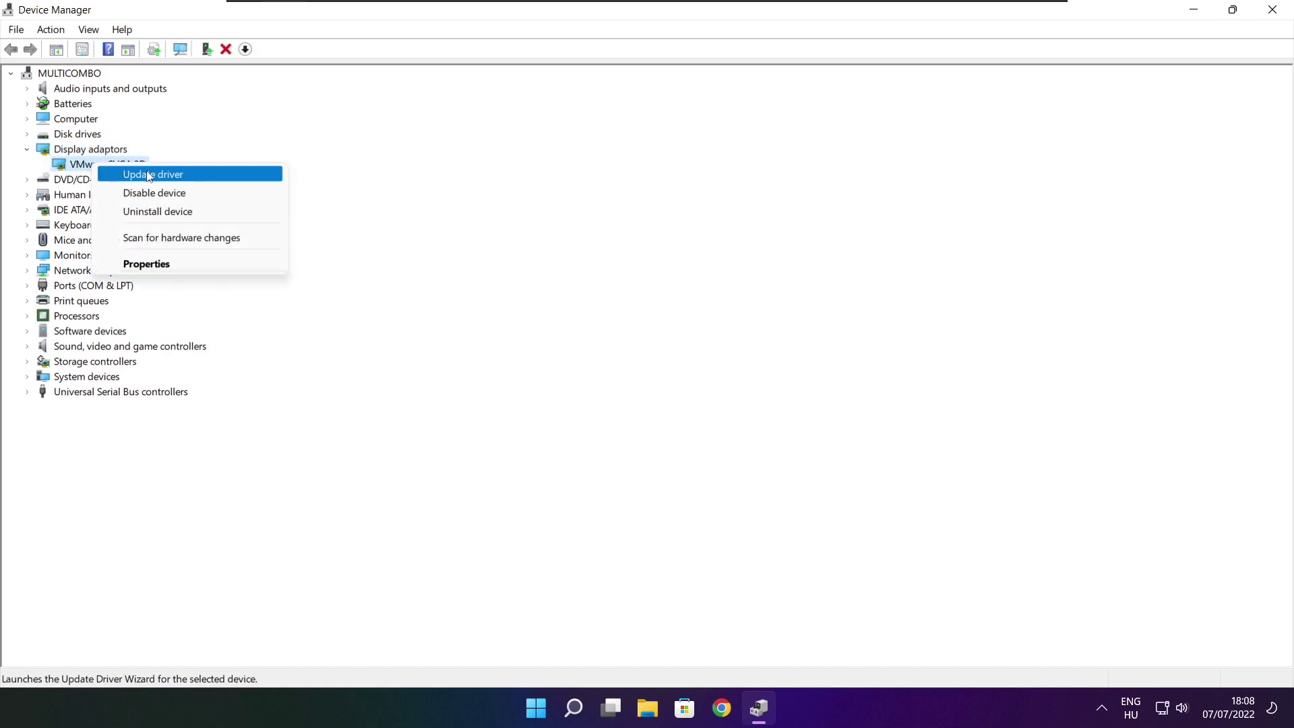
{"action": "left_click", "coordinate": [185, 174]}
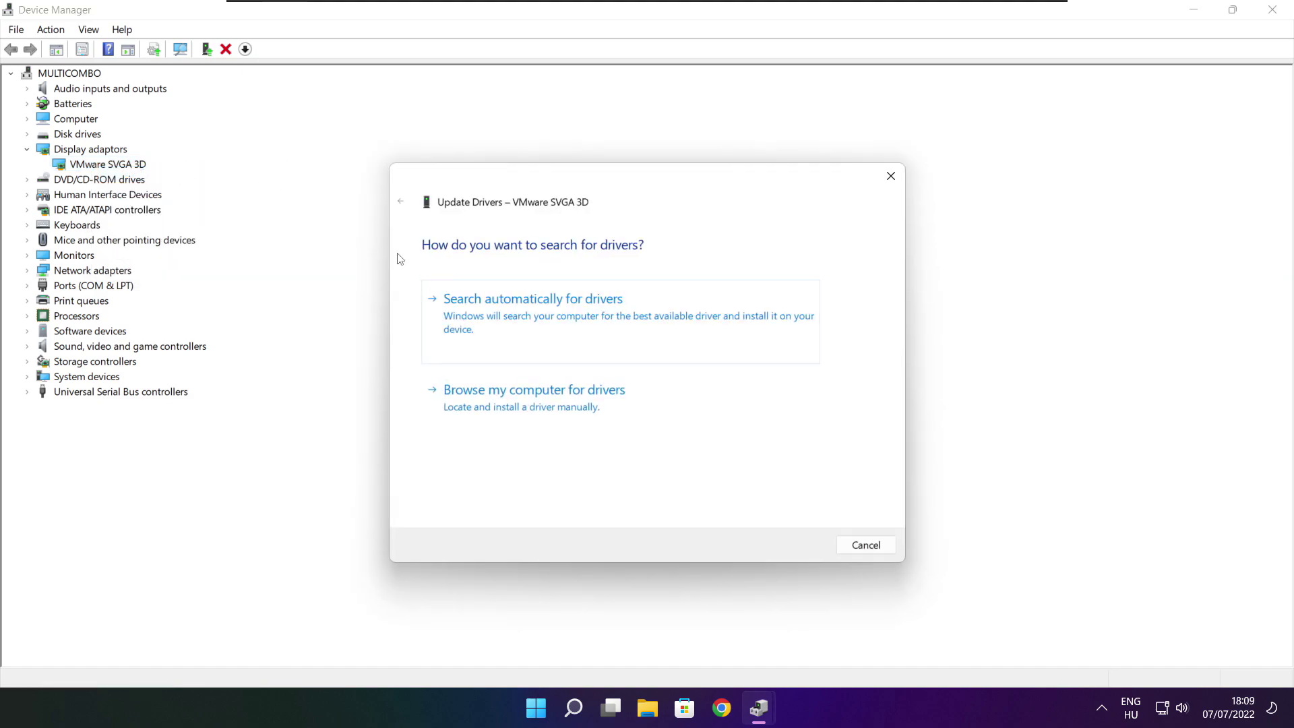
{"action": "left_click", "coordinate": [596, 324]}
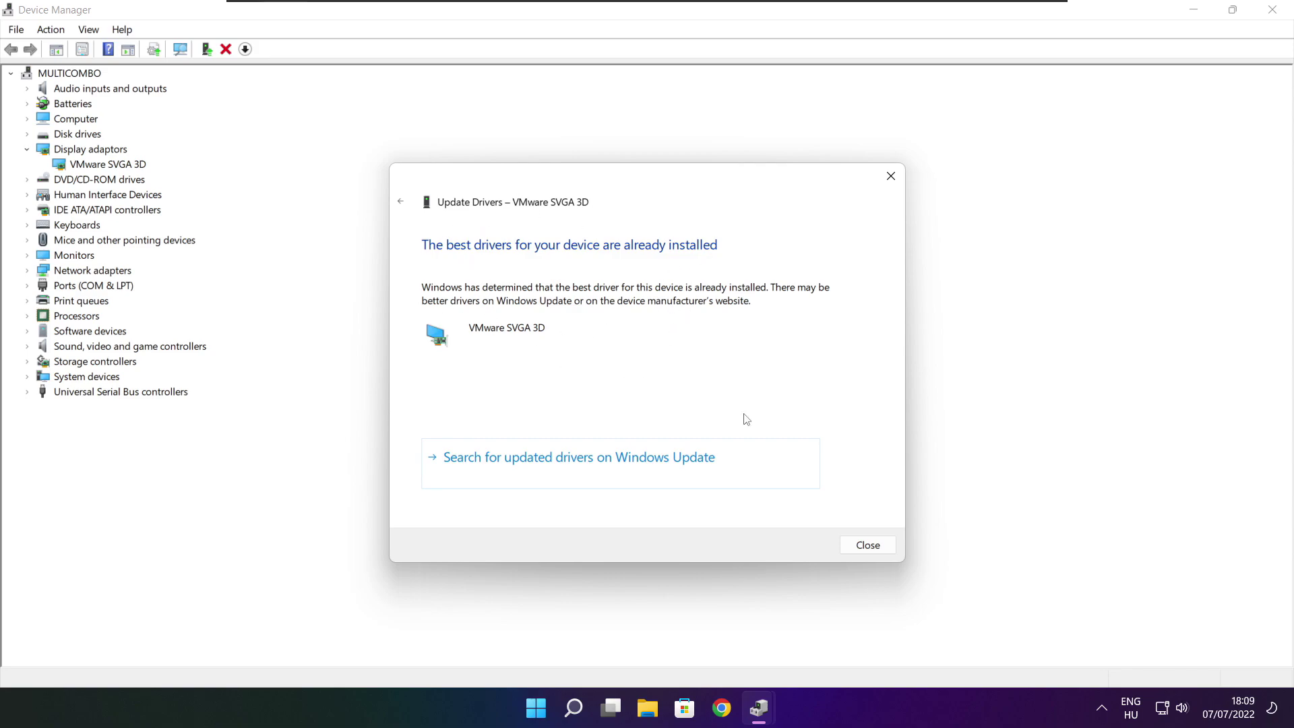
{"action": "left_click", "coordinate": [866, 547]}
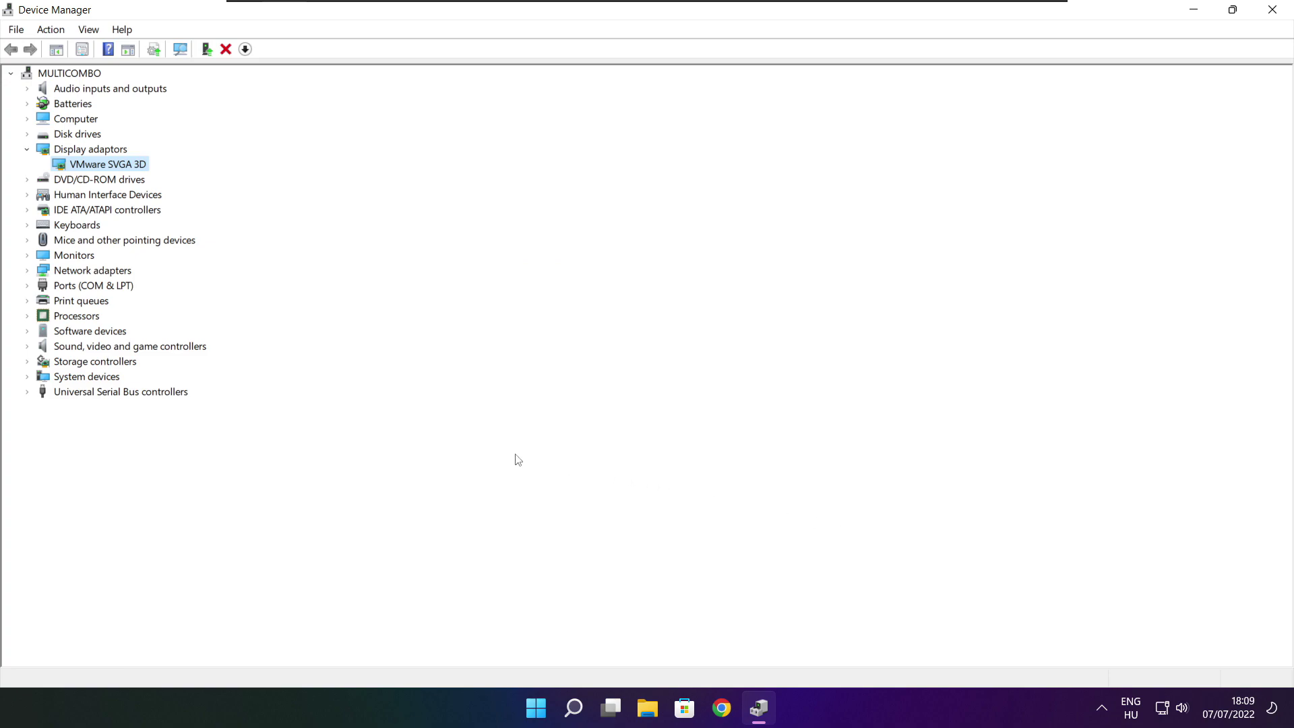
{"action": "left_click", "coordinate": [38, 349]}
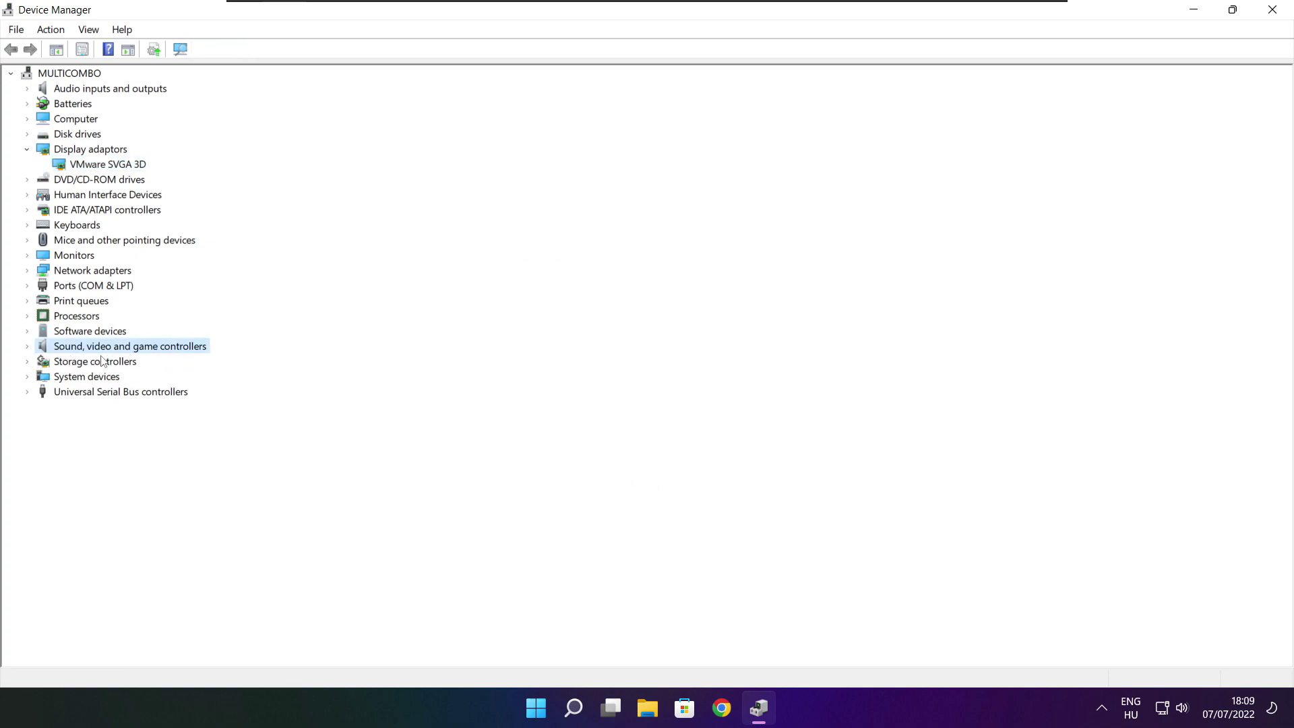
- Auto-search a driver for High Definition Audio Device, finding it current, then close Device Manager
{"action": "left_click", "coordinate": [27, 347]}
{"action": "left_click", "coordinate": [124, 366]}
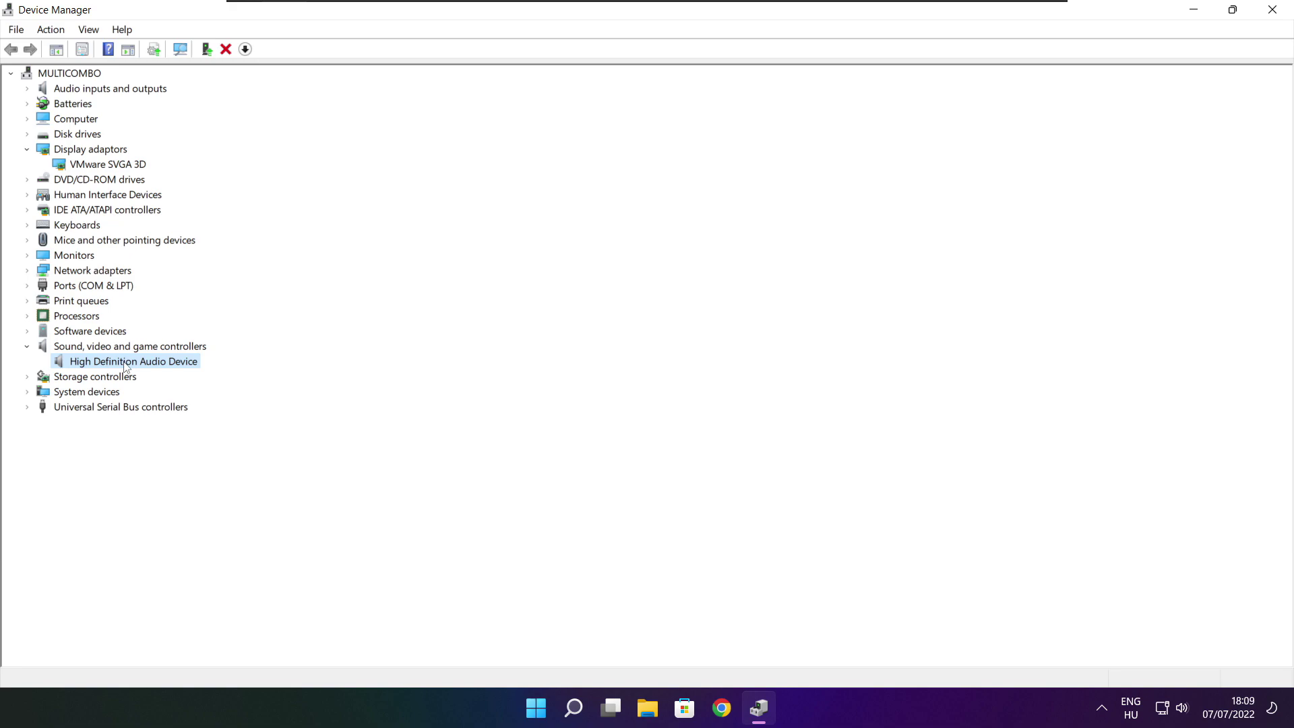
{"action": "right_click", "coordinate": [124, 366]}
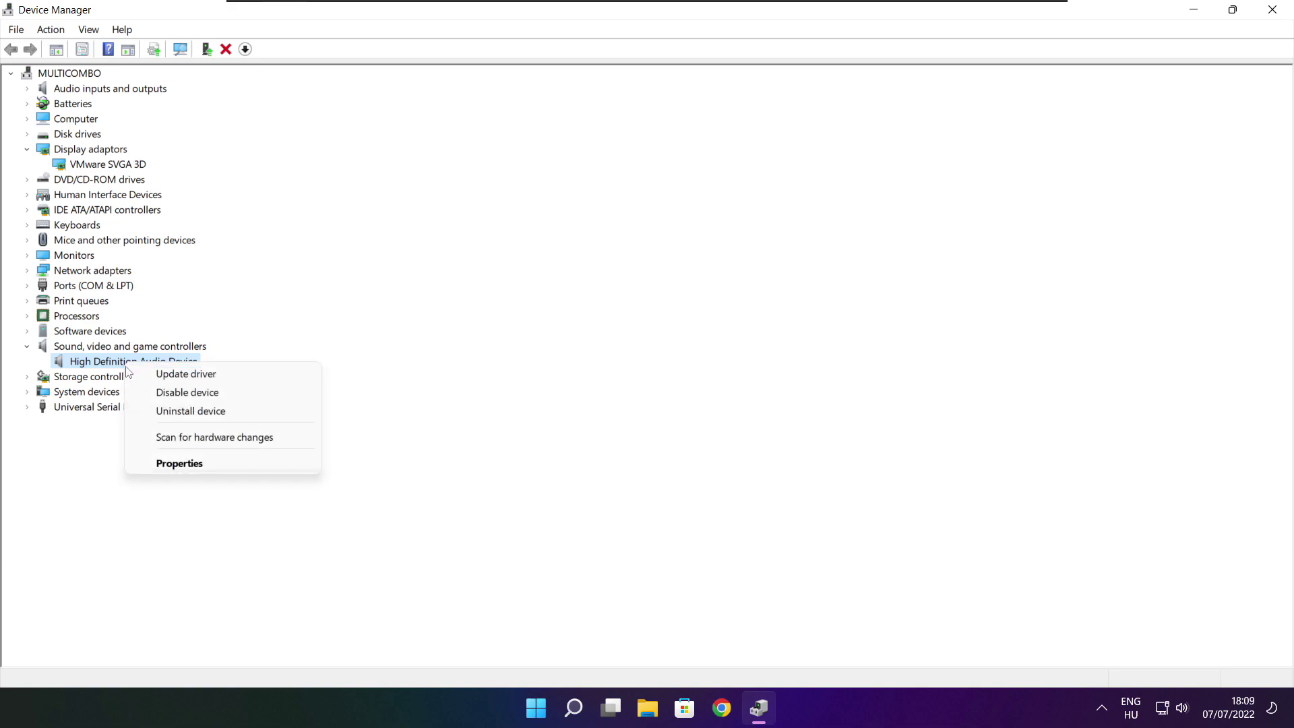
{"action": "left_click", "coordinate": [253, 381]}
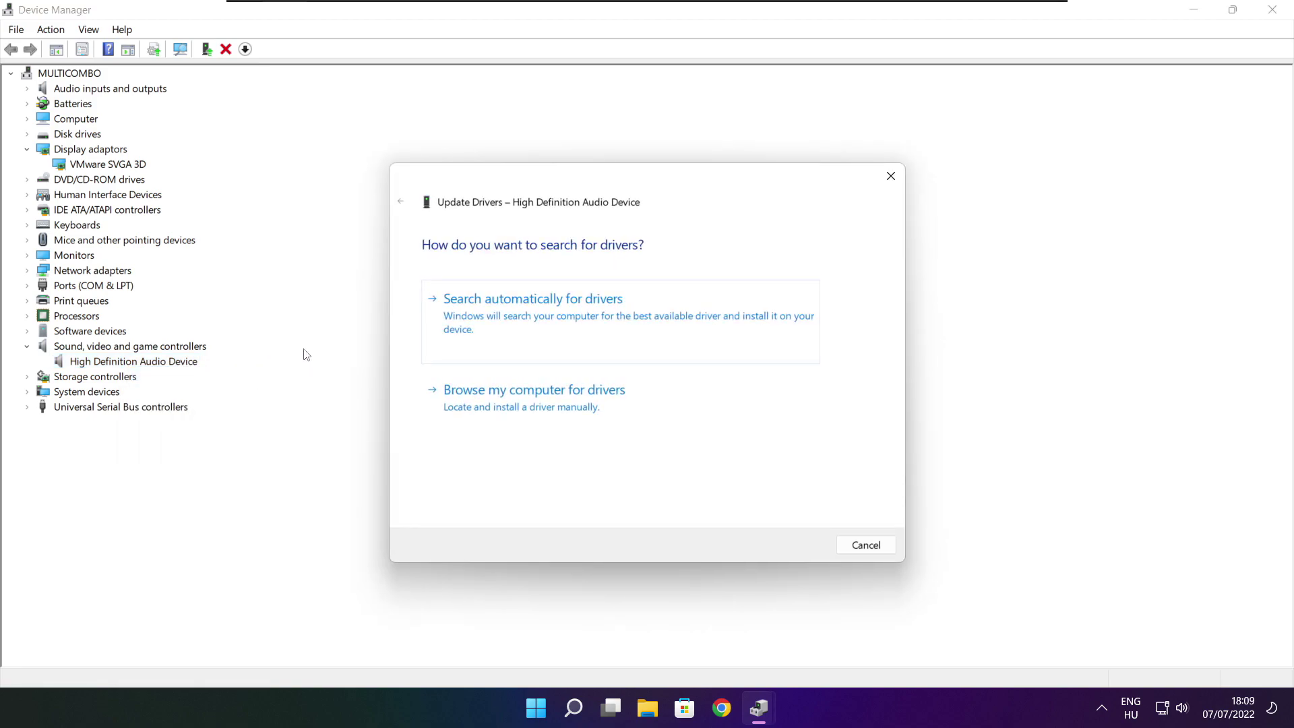
{"action": "left_click", "coordinate": [561, 321]}
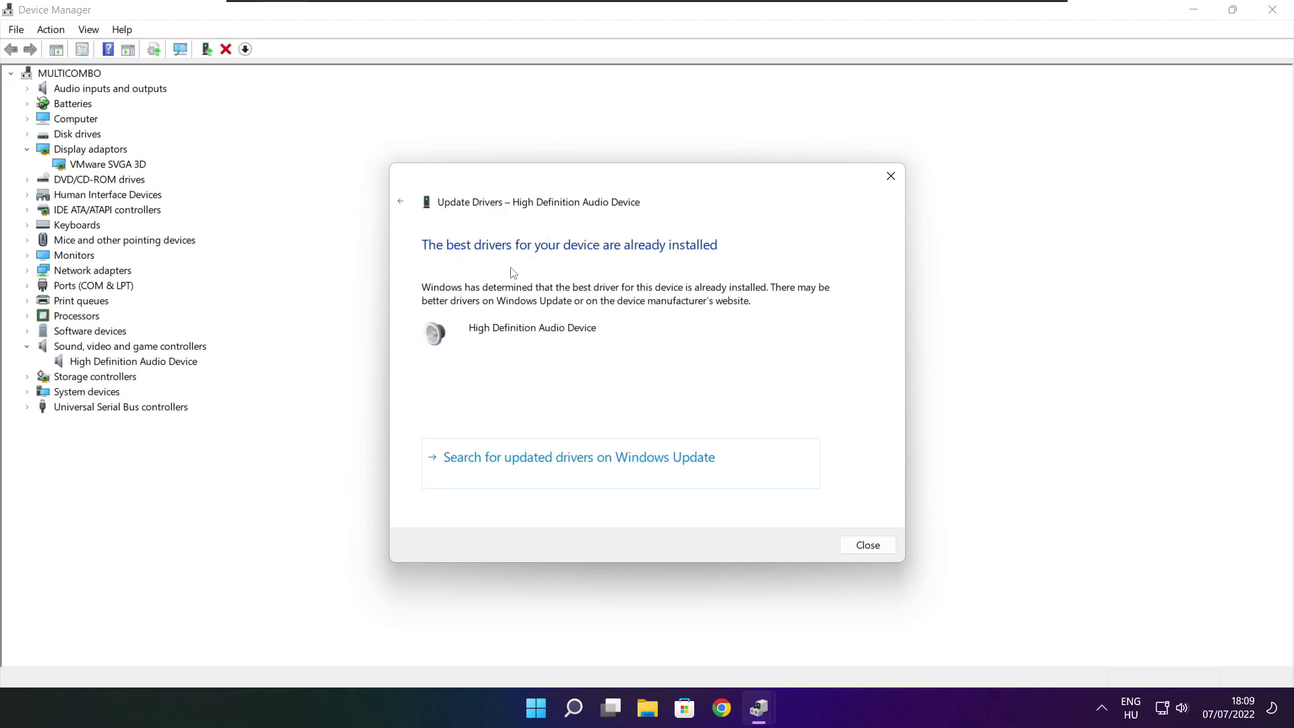
{"action": "left_click", "coordinate": [870, 549]}
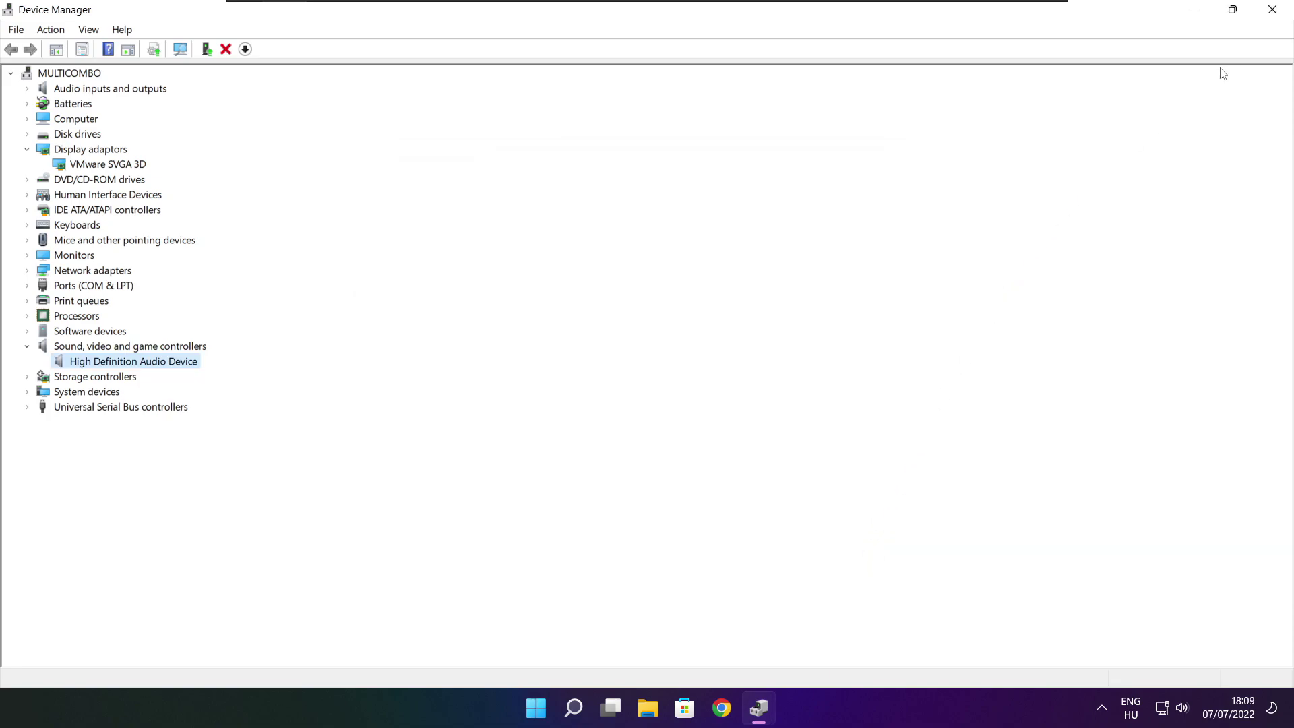
{"action": "left_click", "coordinate": [1275, 14]}
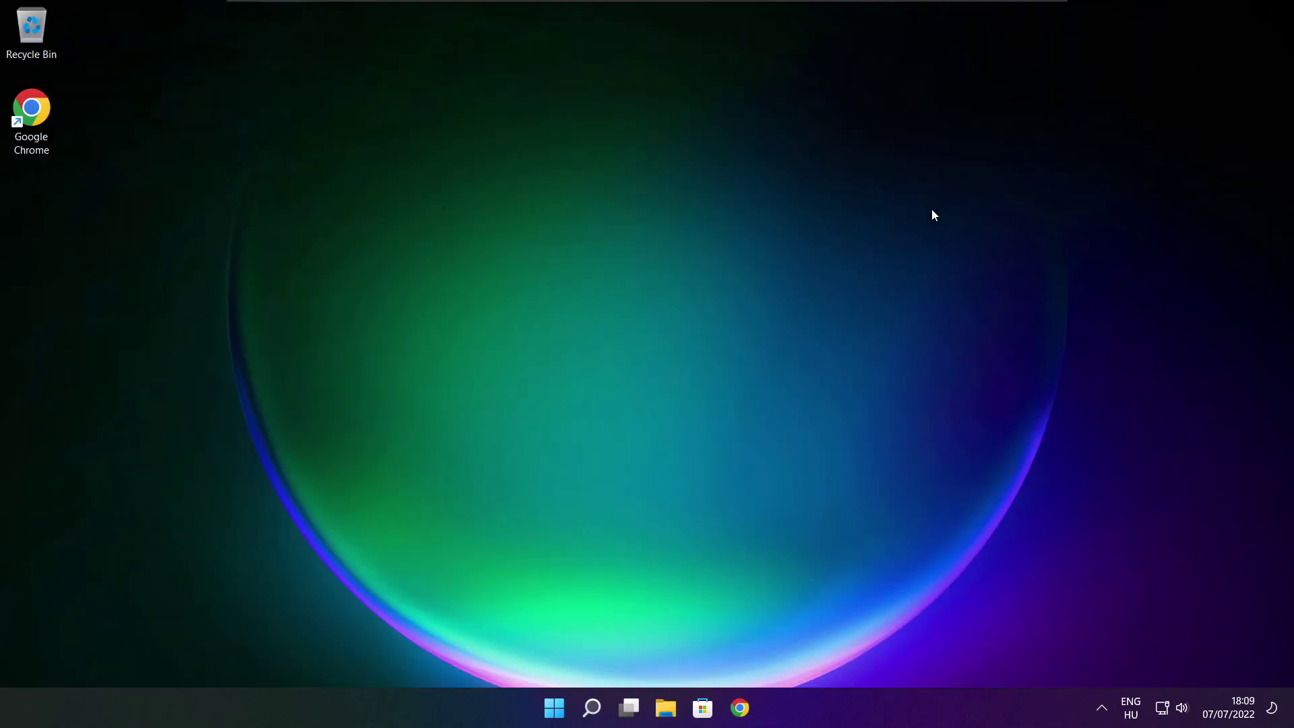
- Make High performance the active plan in Power Options, then close the window
{"action": "left_click", "coordinate": [595, 711]}
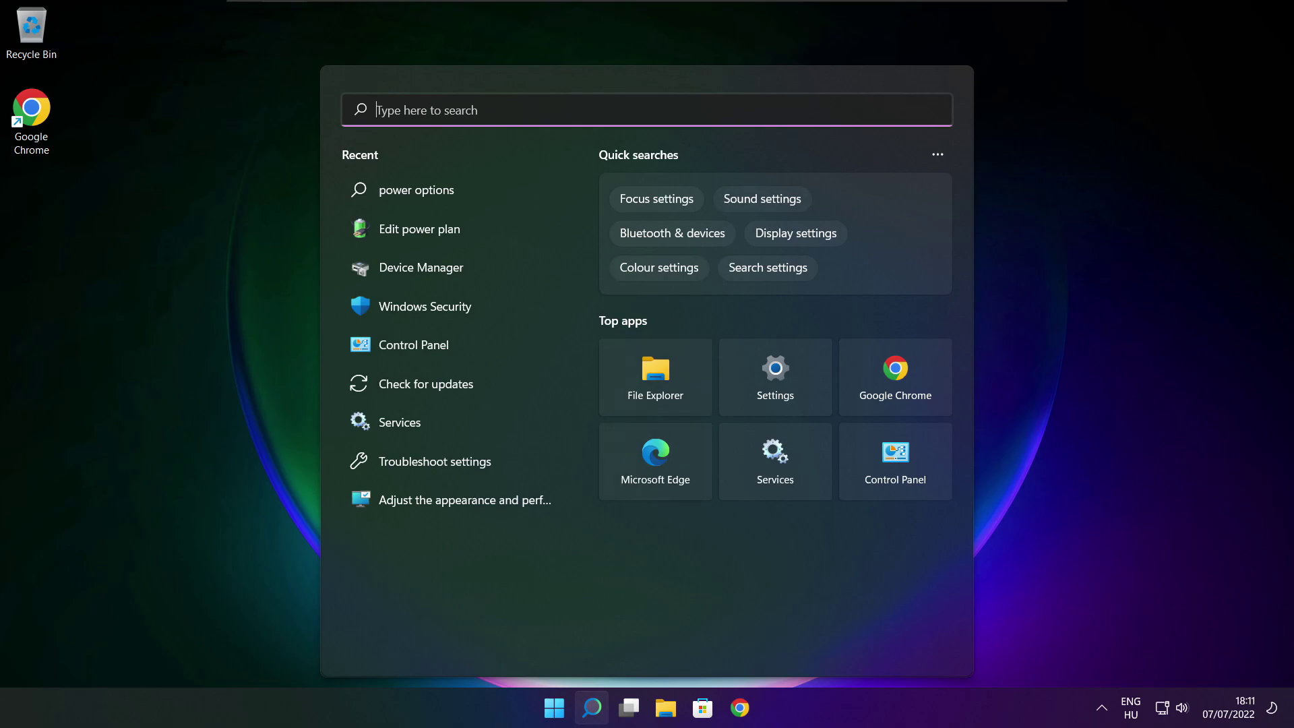
{"action": "type", "text": "edit"}
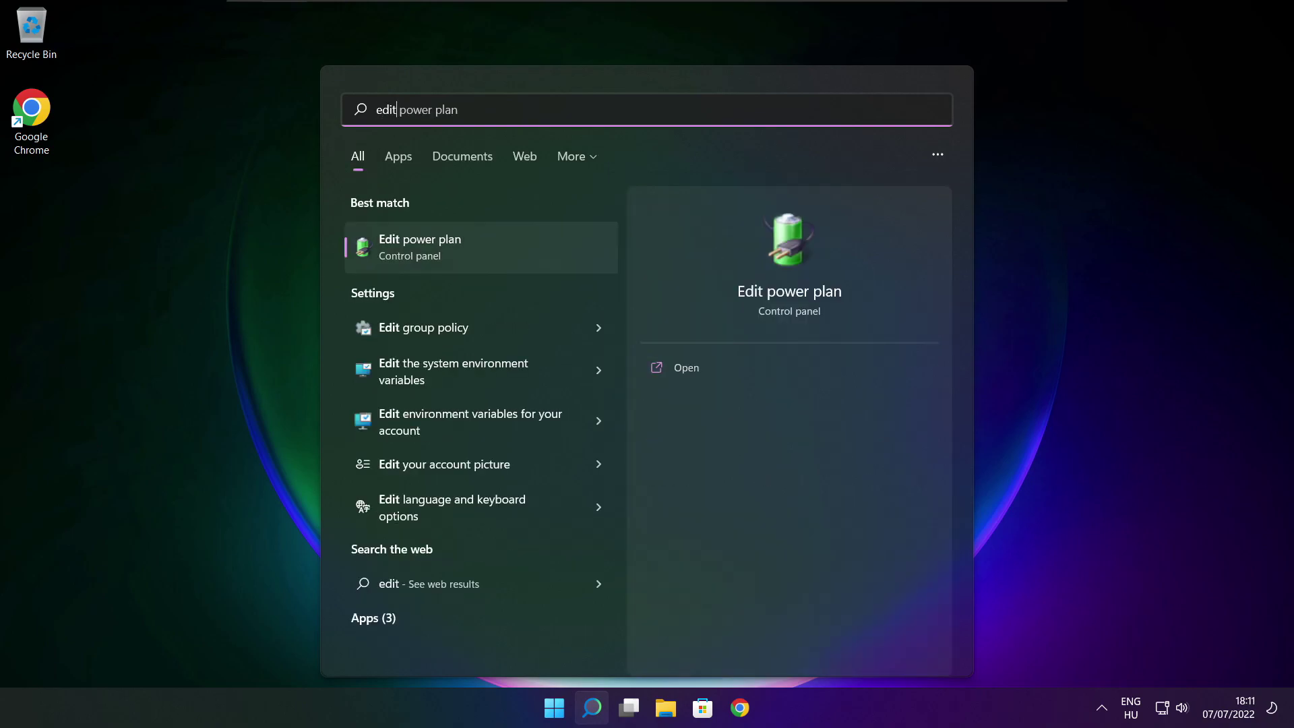
{"action": "type", "text": " power plan"}
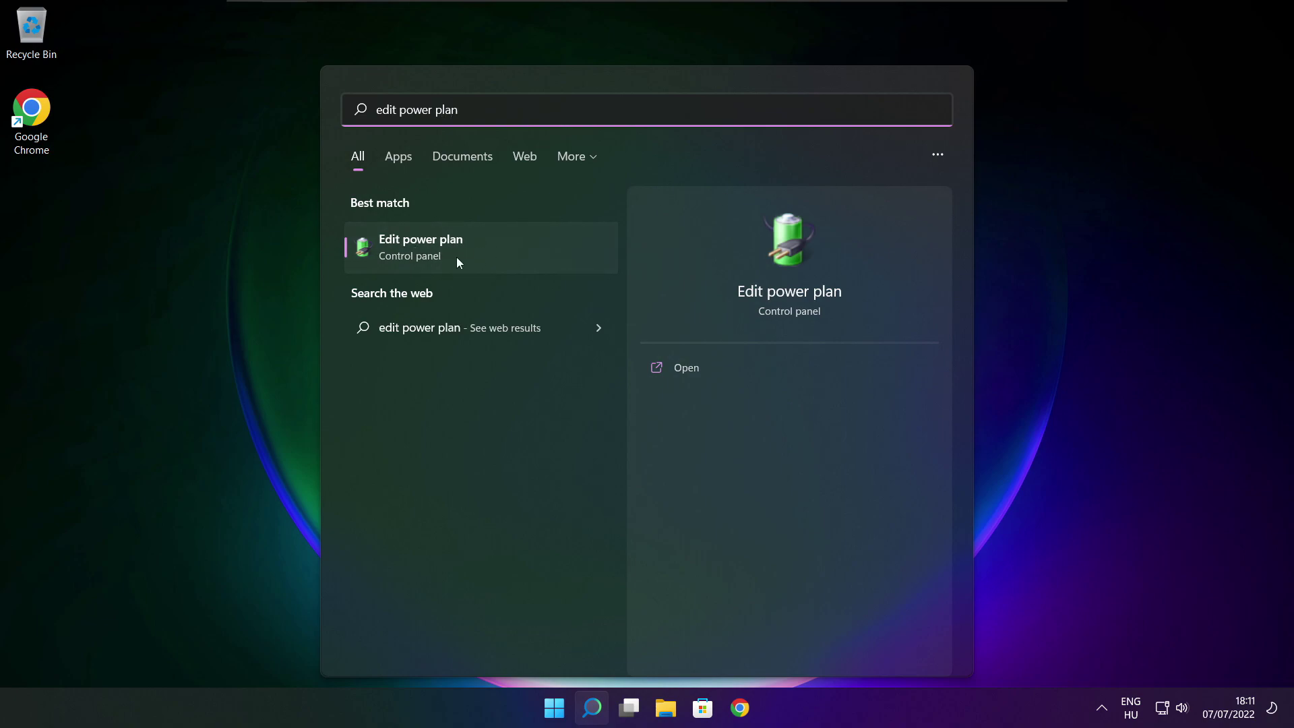
{"action": "left_click", "coordinate": [511, 251]}
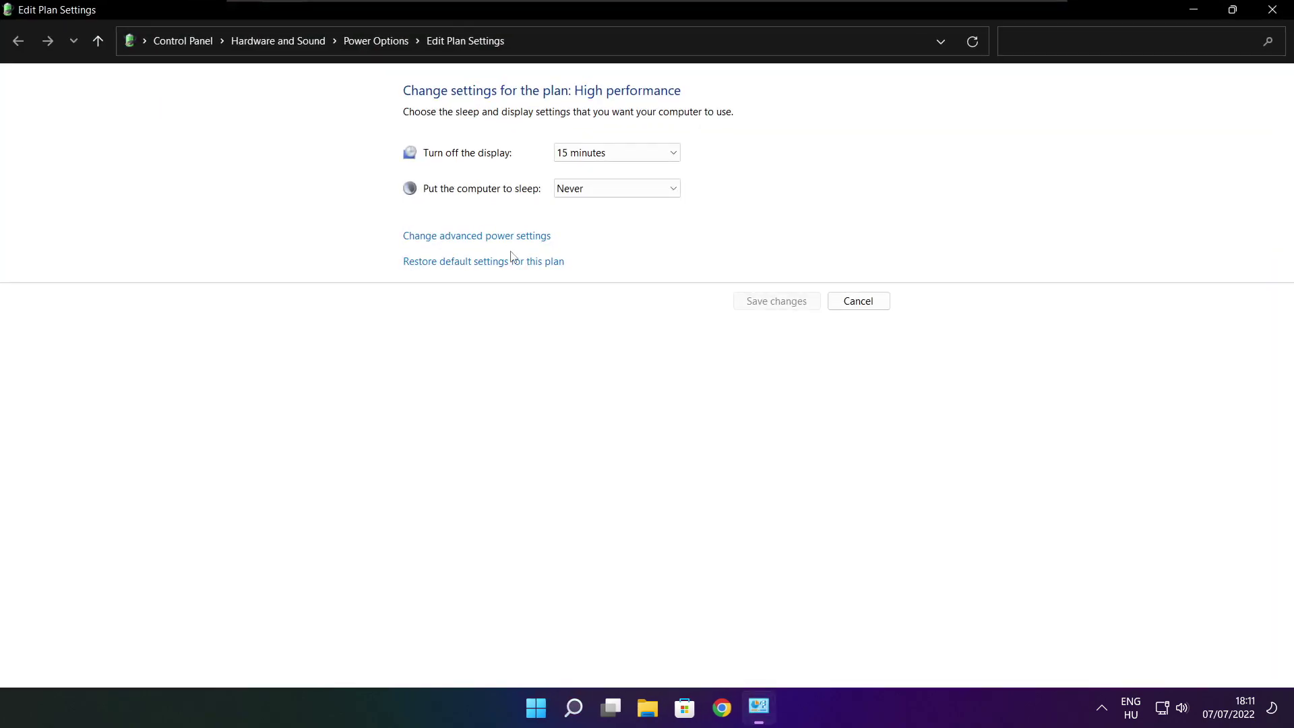
{"action": "left_click", "coordinate": [386, 51]}
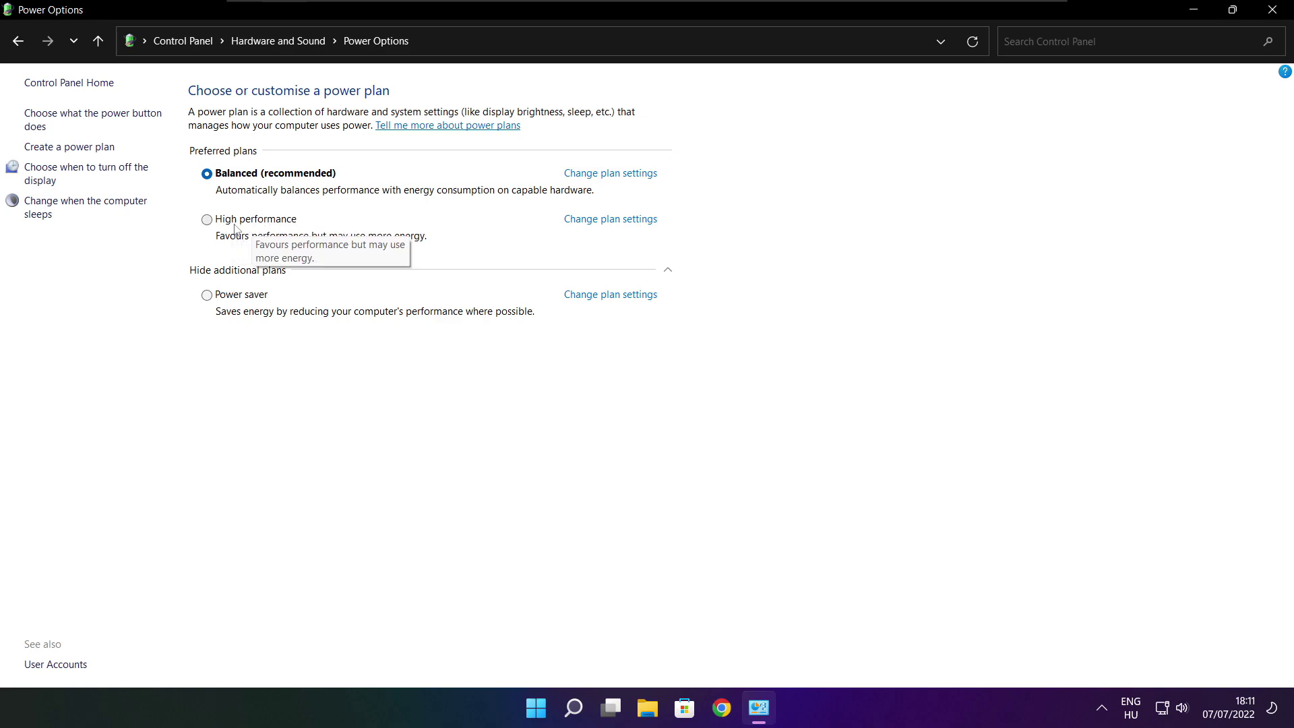
{"action": "left_click", "coordinate": [268, 223]}
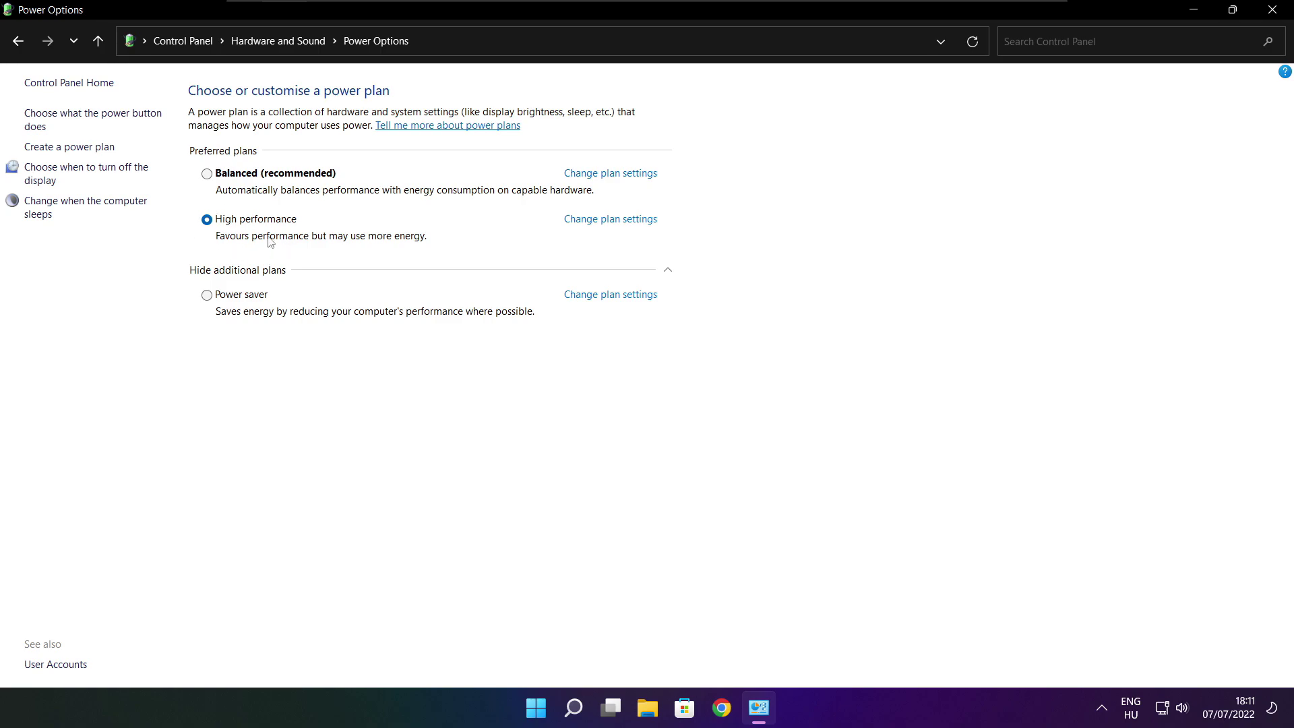
{"action": "left_click", "coordinate": [1277, 9]}
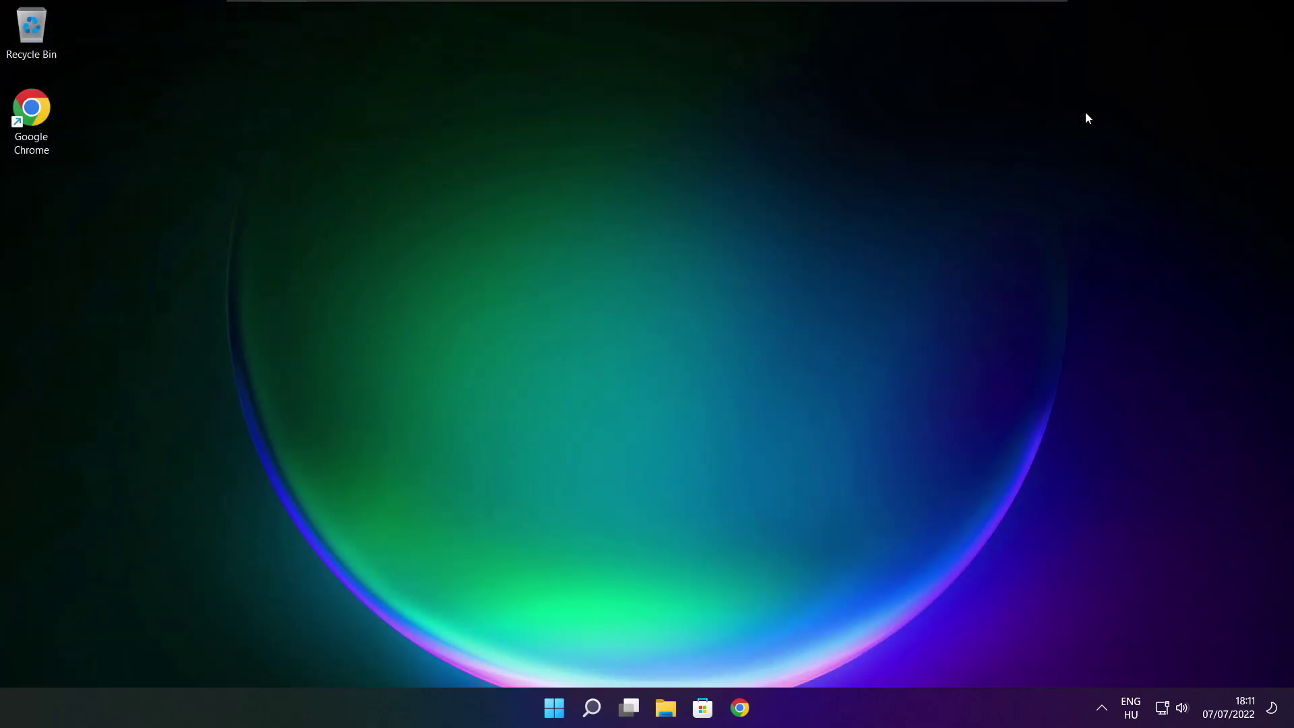
{"action": "mouse_move", "coordinate": [597, 718]}
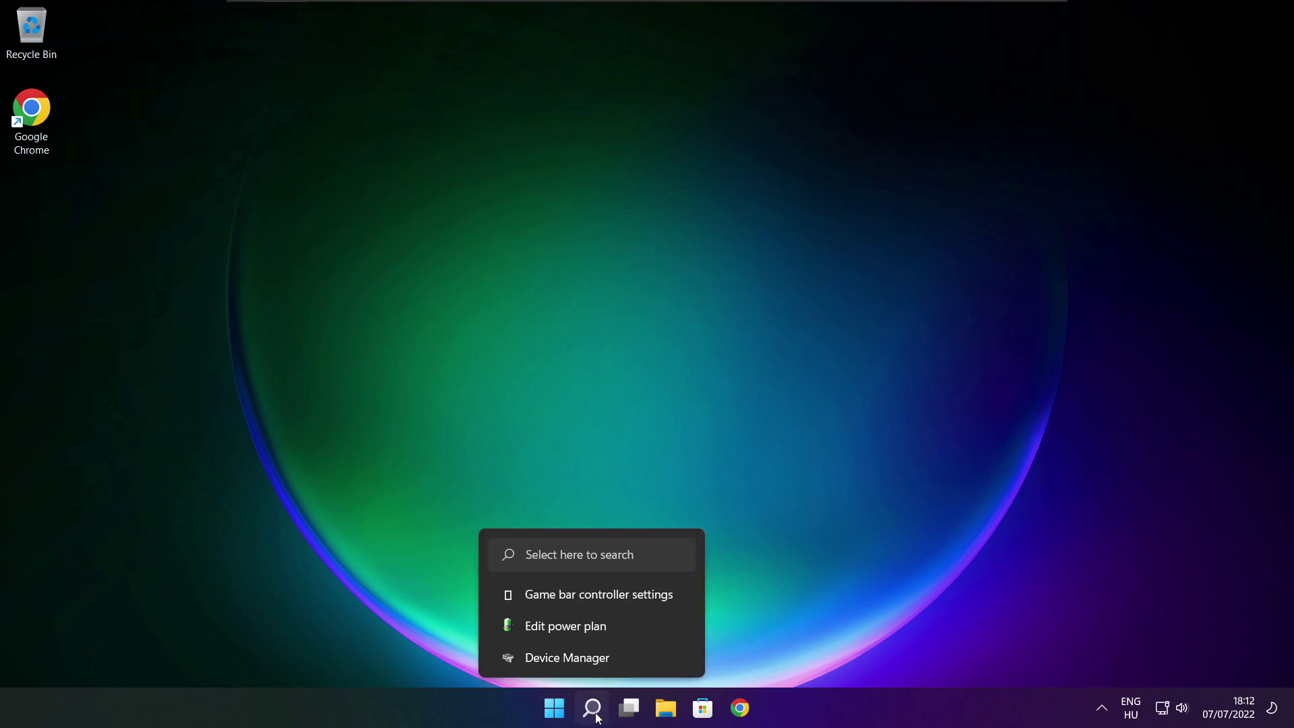
{"action": "left_click", "coordinate": [607, 551]}
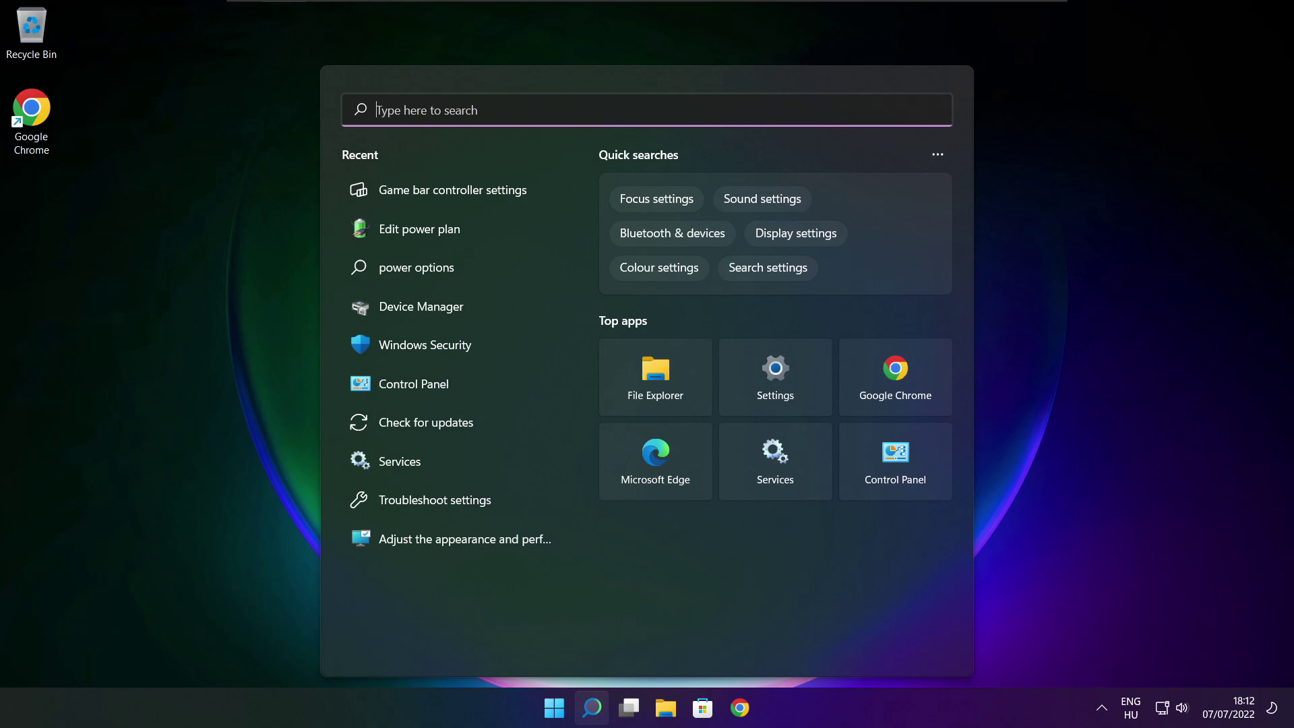
{"action": "type", "text": "game mo"}
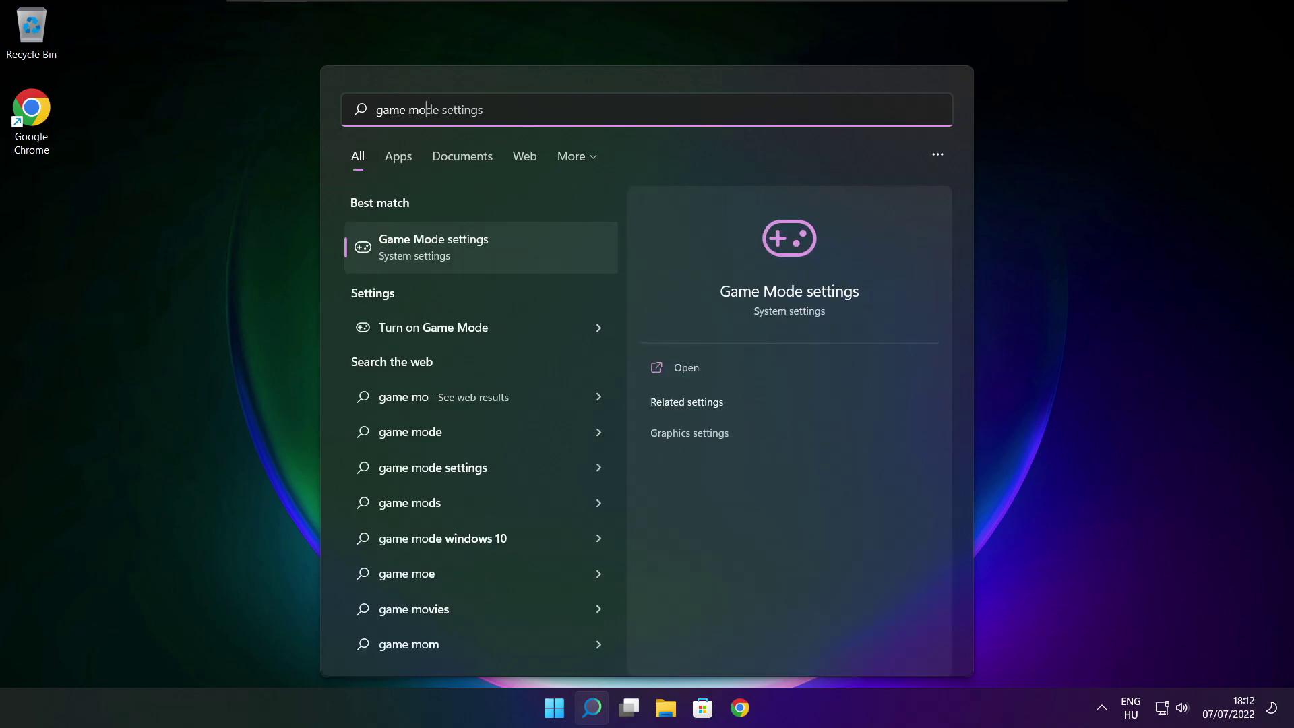
{"action": "type", "text": "de"}
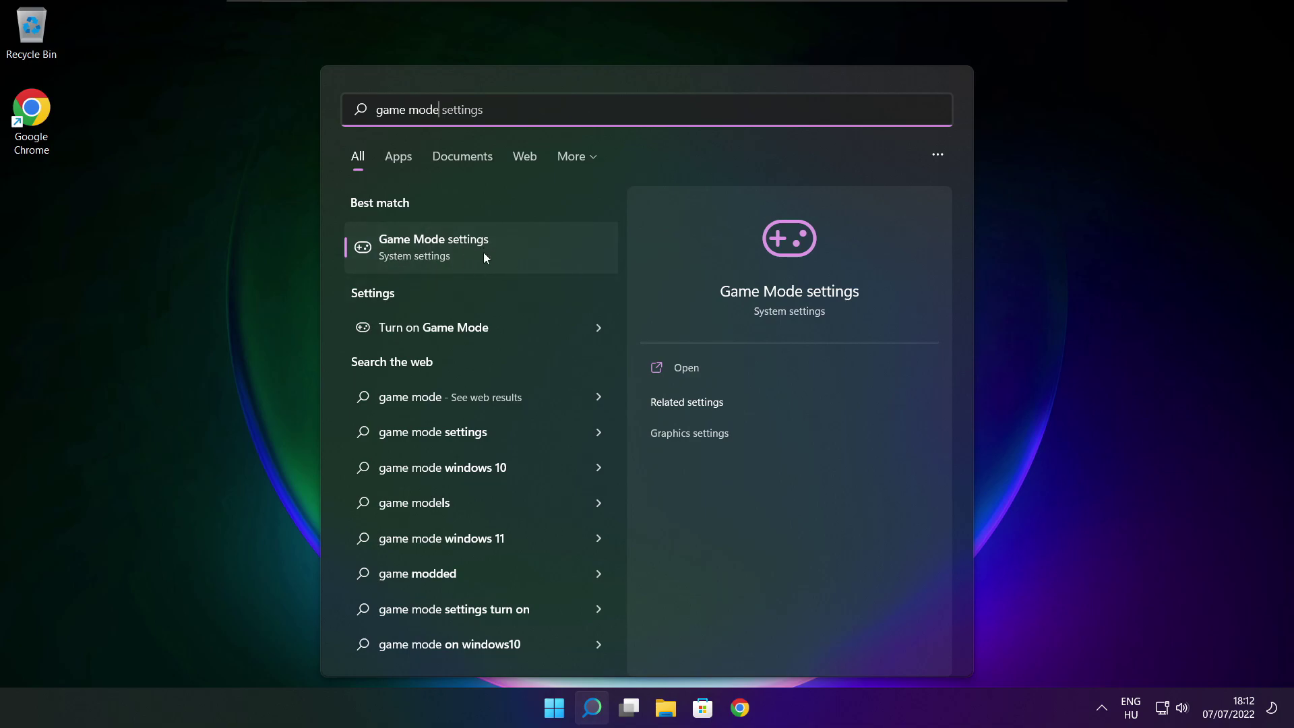
{"action": "left_click", "coordinate": [512, 252]}
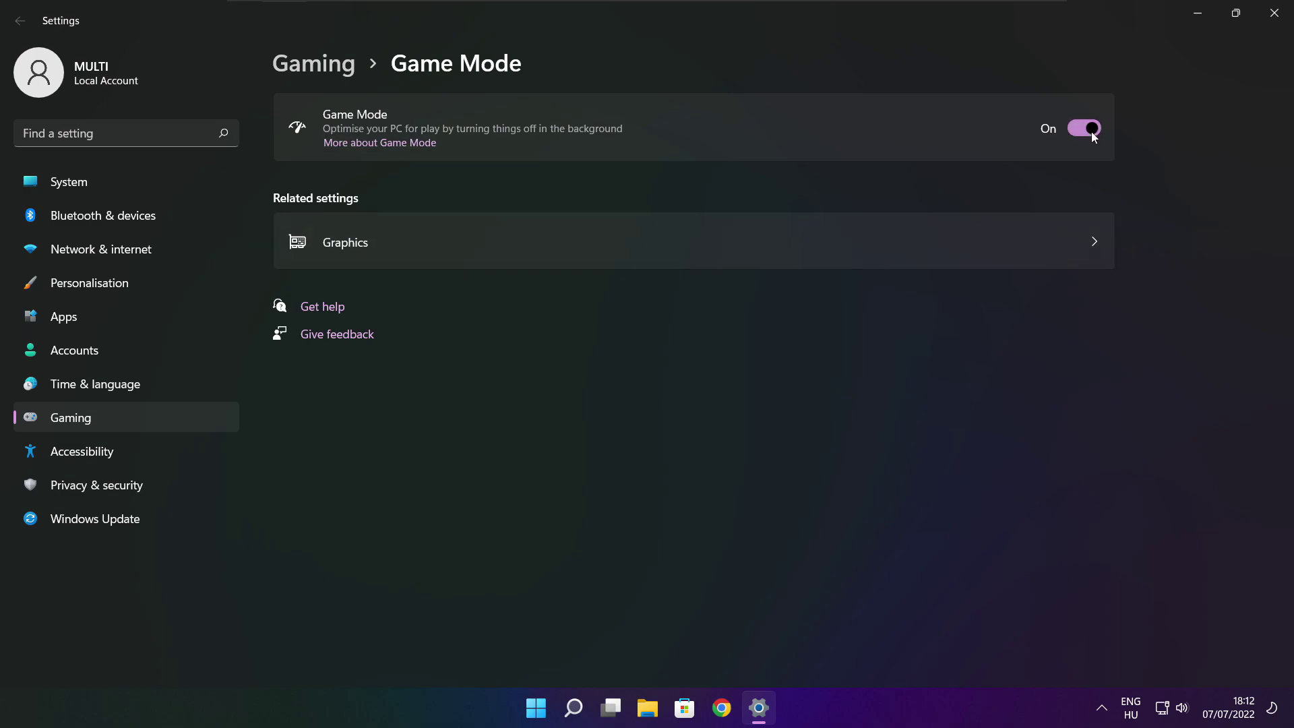
{"action": "left_click", "coordinate": [319, 73]}
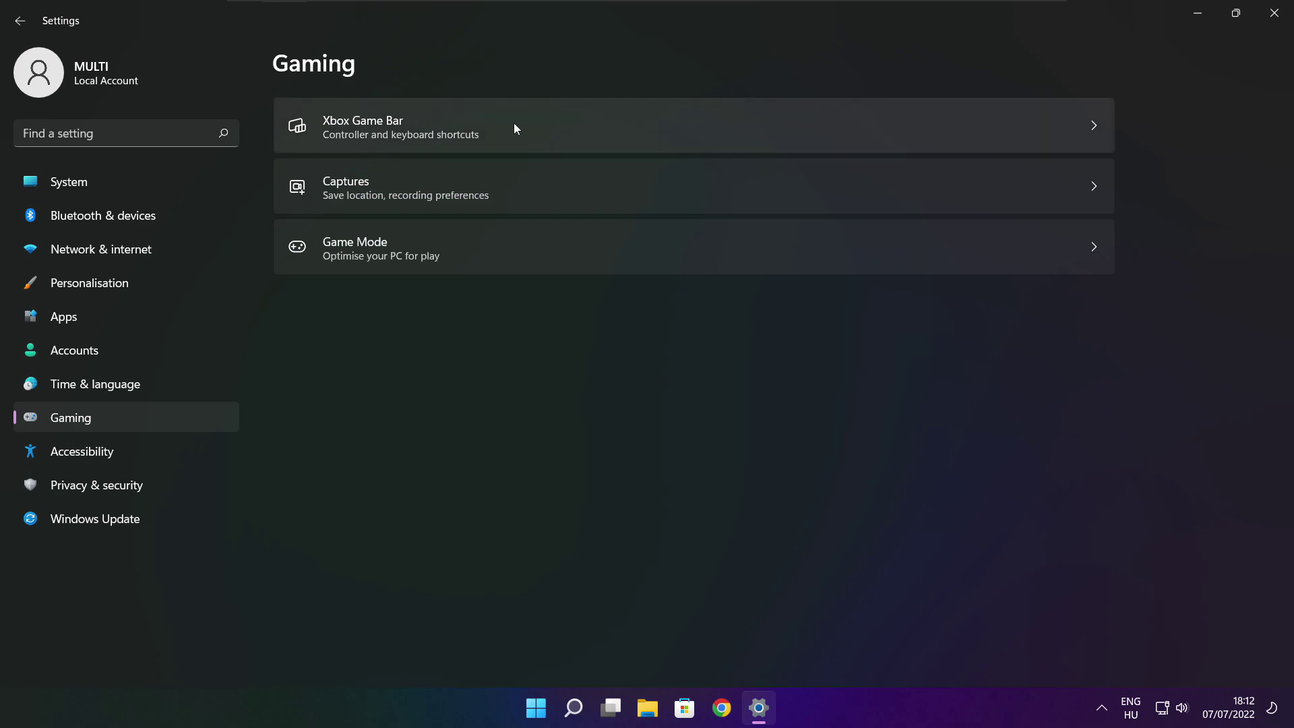
{"action": "left_click", "coordinate": [527, 138]}
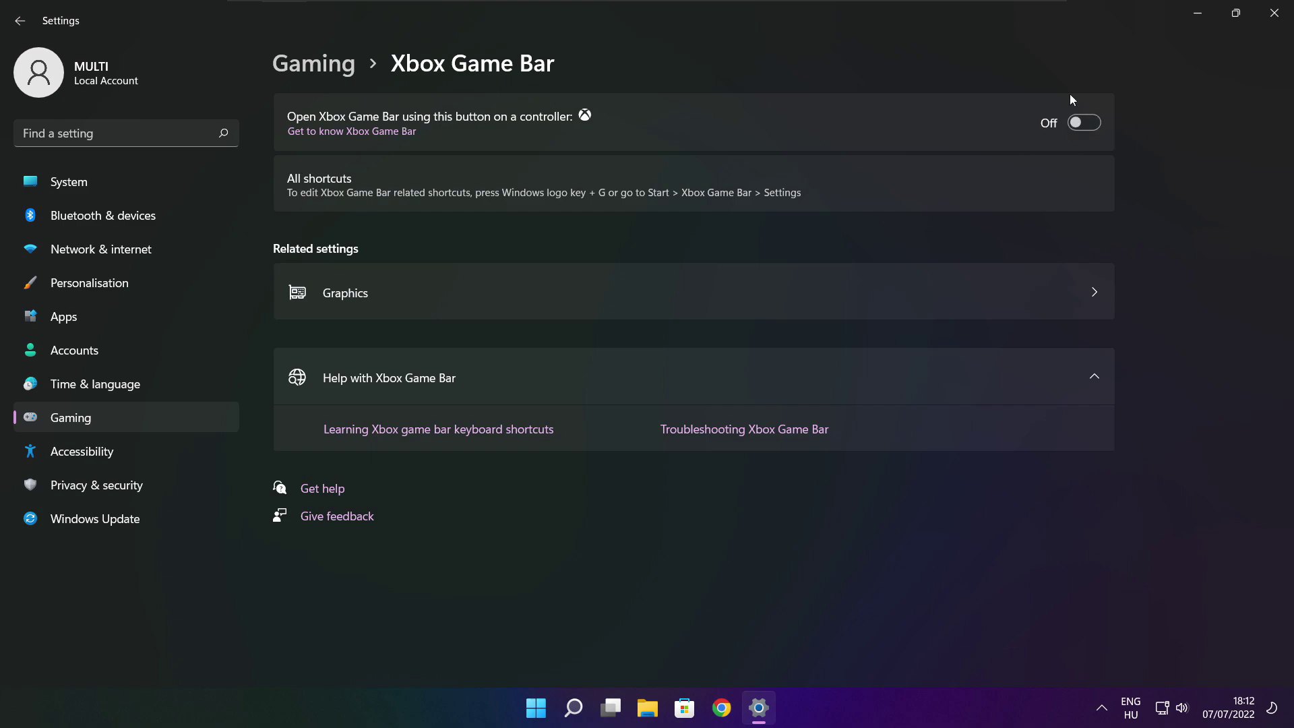
{"action": "left_click", "coordinate": [1274, 15]}
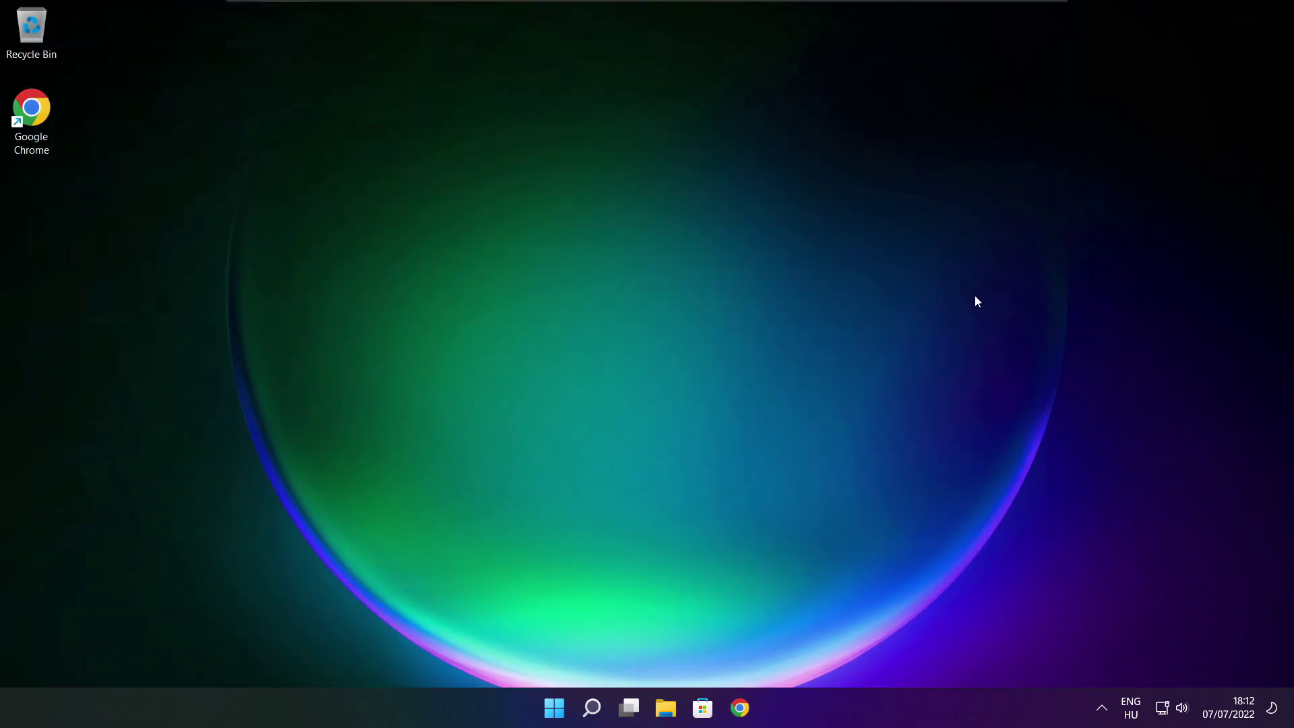
- Open Task Manager from the Start button's Win+X menu
{"action": "right_click", "coordinate": [558, 709]}
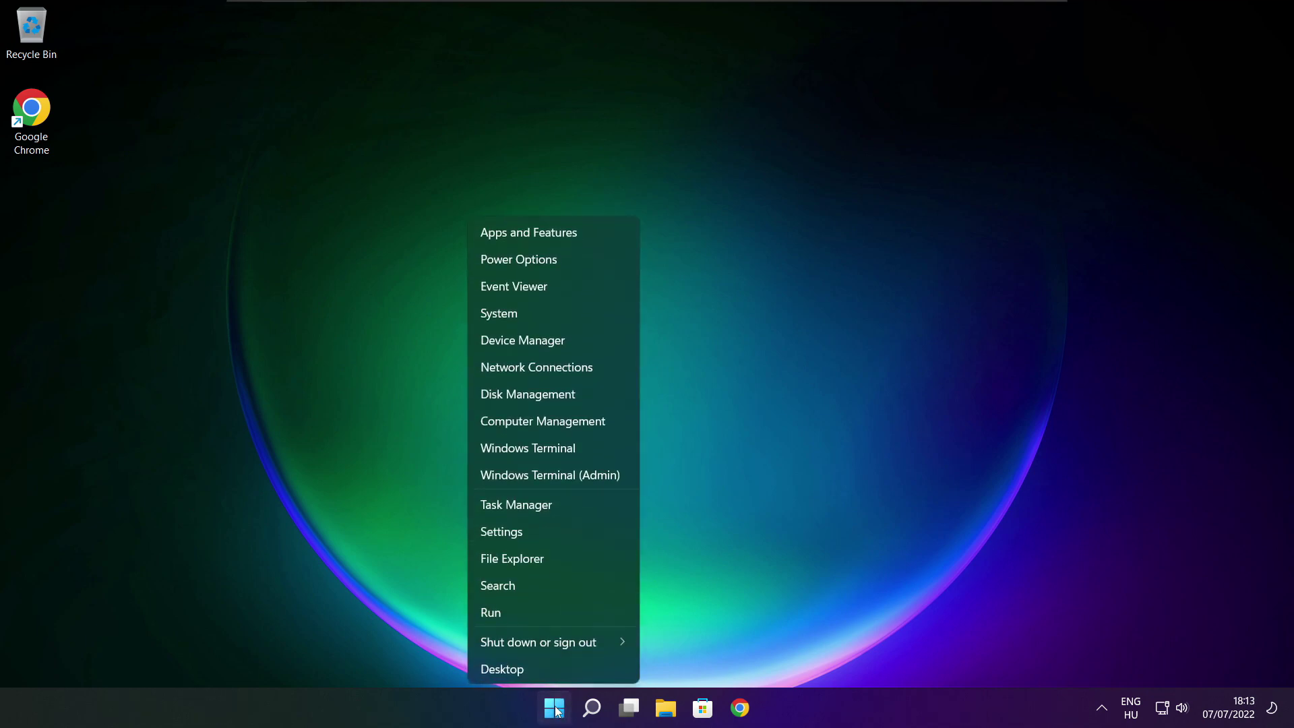
{"action": "left_click", "coordinate": [557, 501]}
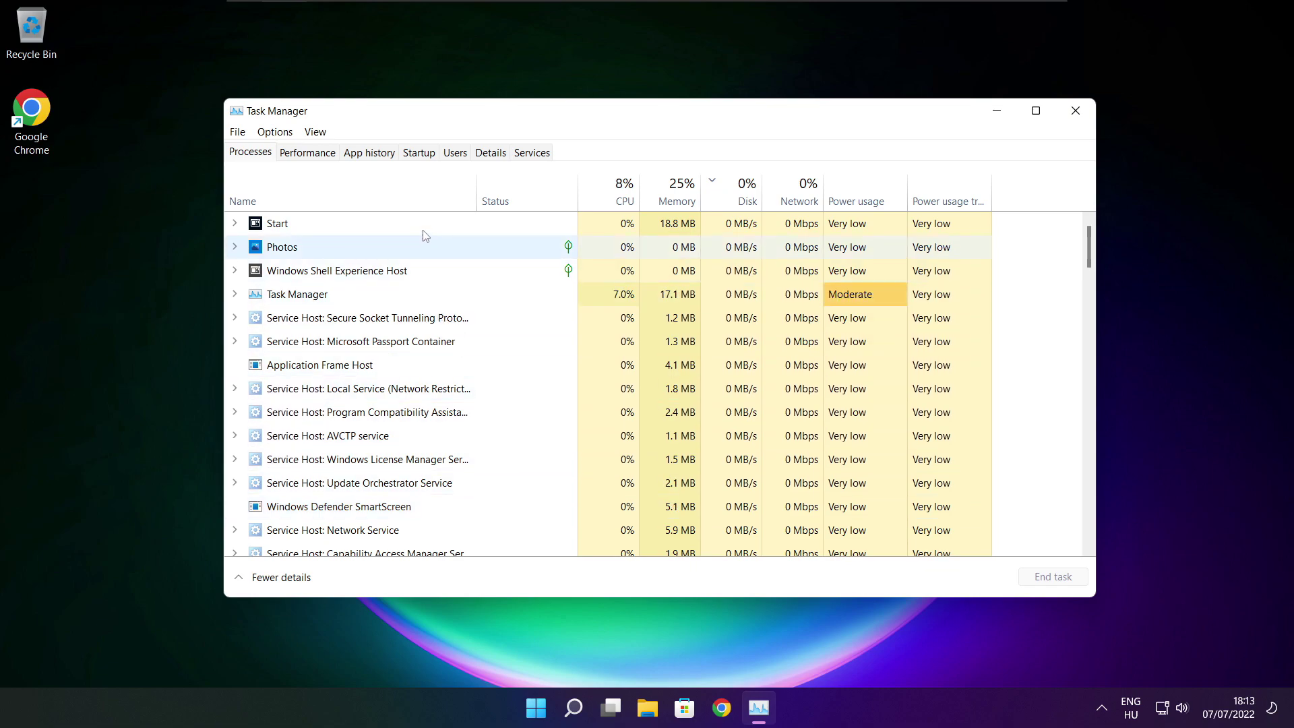
- Disable Cortana, Microsoft Edge, Microsoft Teams and Terminal as startup apps, then close Task Manager
{"action": "left_click", "coordinate": [419, 153]}
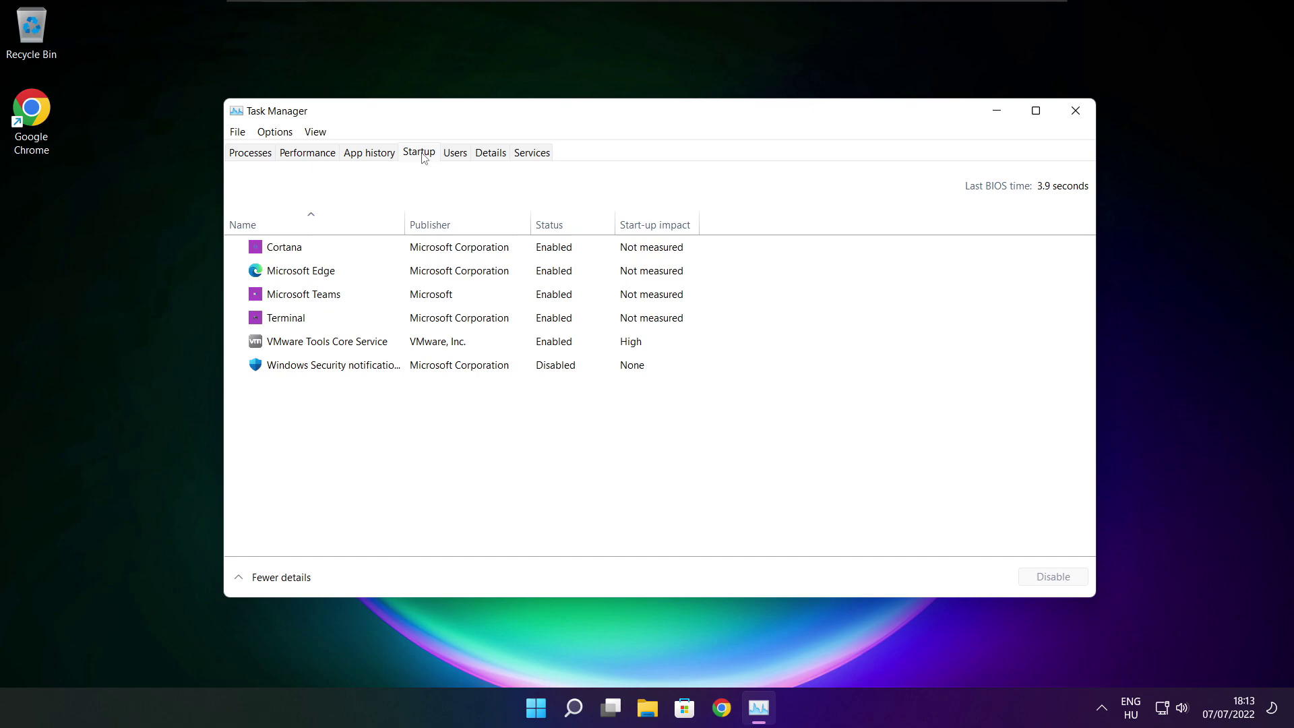
{"action": "left_click", "coordinate": [494, 251]}
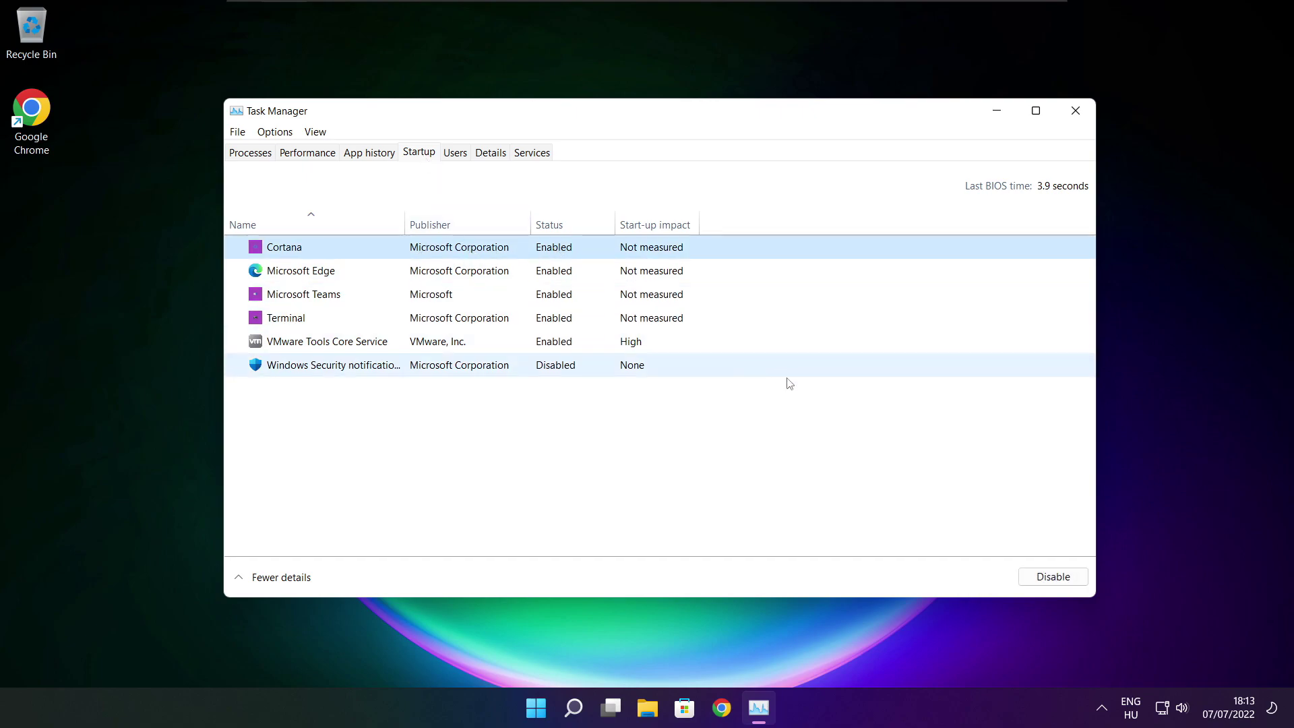
{"action": "left_click", "coordinate": [1053, 580]}
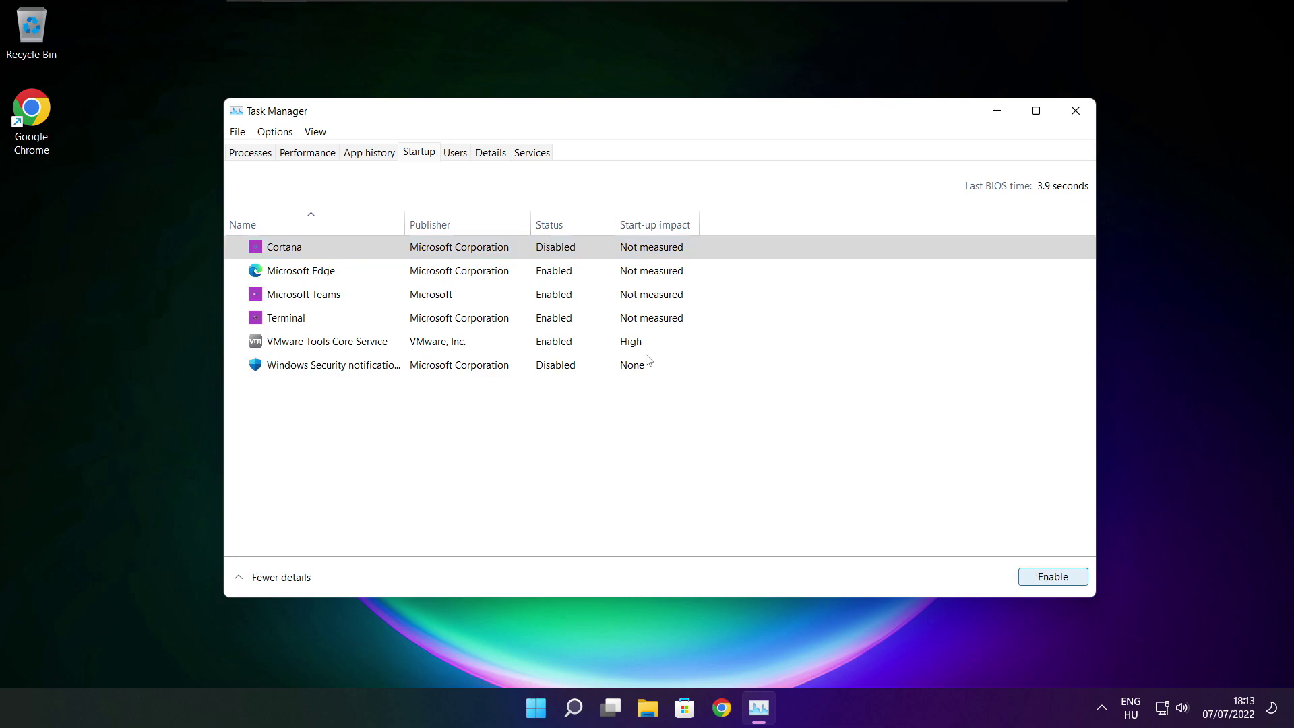
{"action": "left_click", "coordinate": [399, 276]}
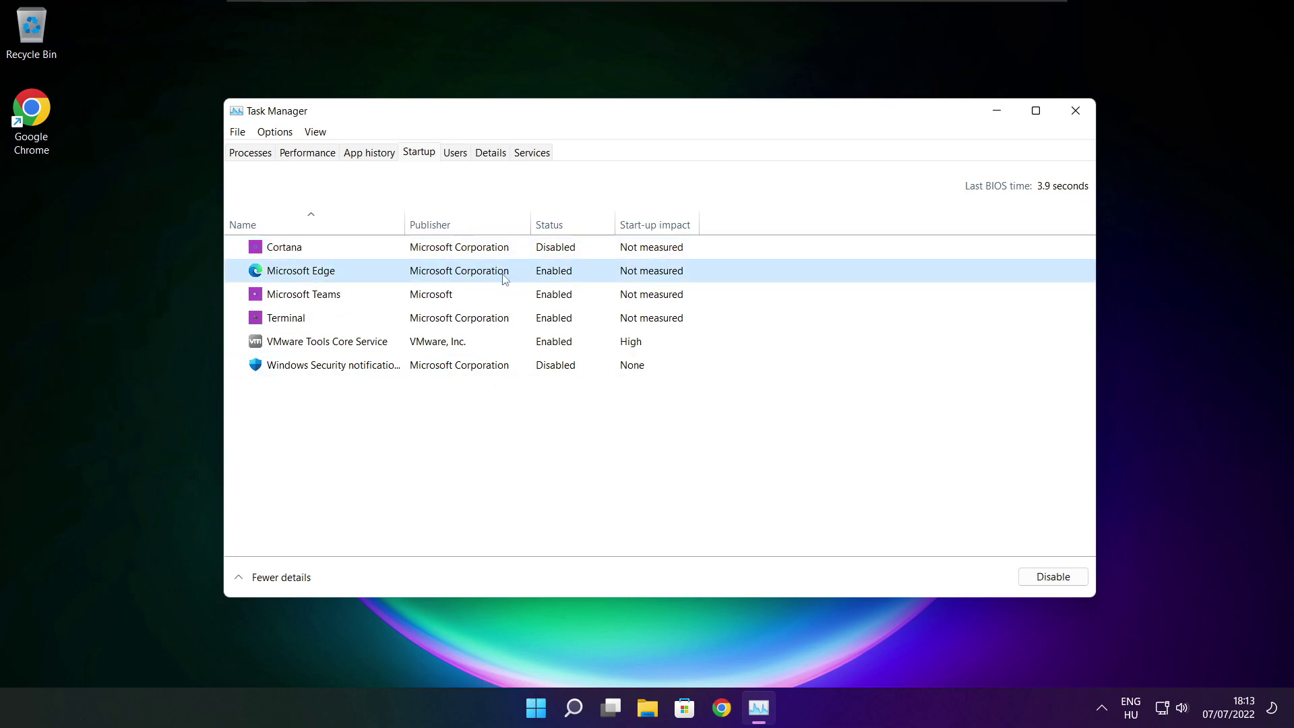
{"action": "left_click", "coordinate": [1050, 580]}
{"action": "left_click", "coordinate": [570, 297]}
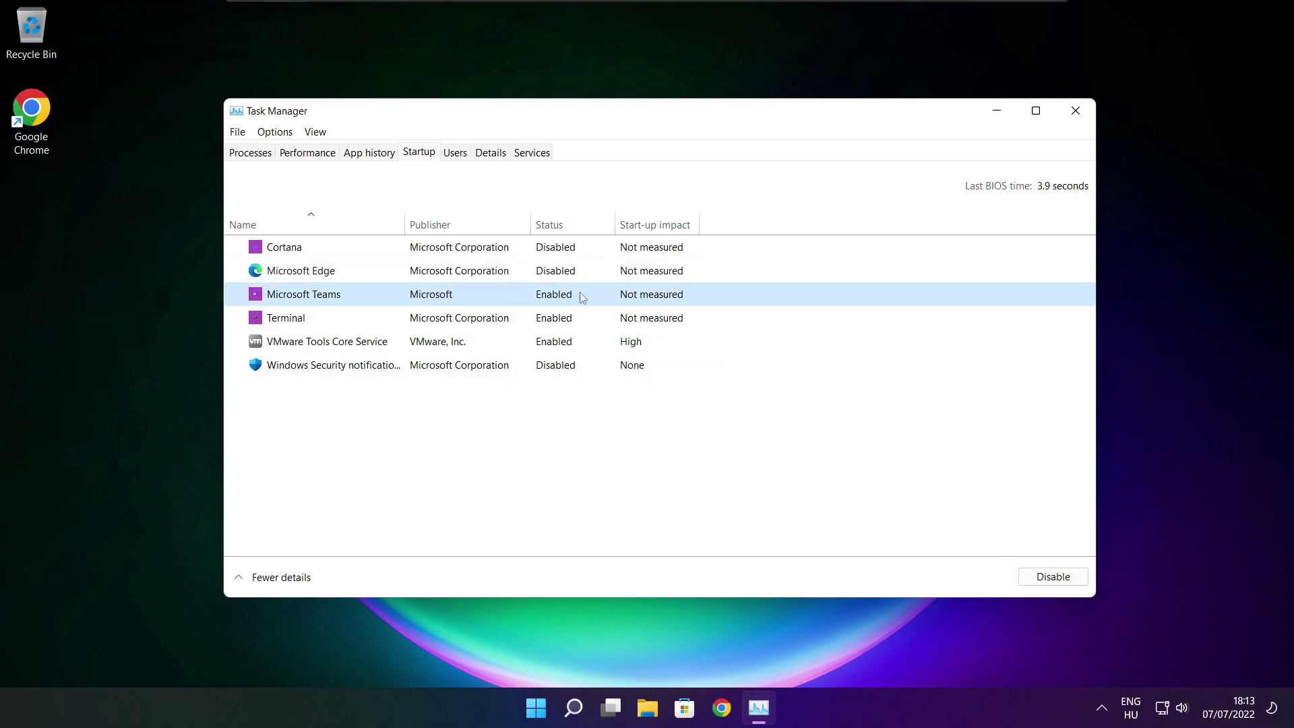
{"action": "left_click", "coordinate": [1073, 580]}
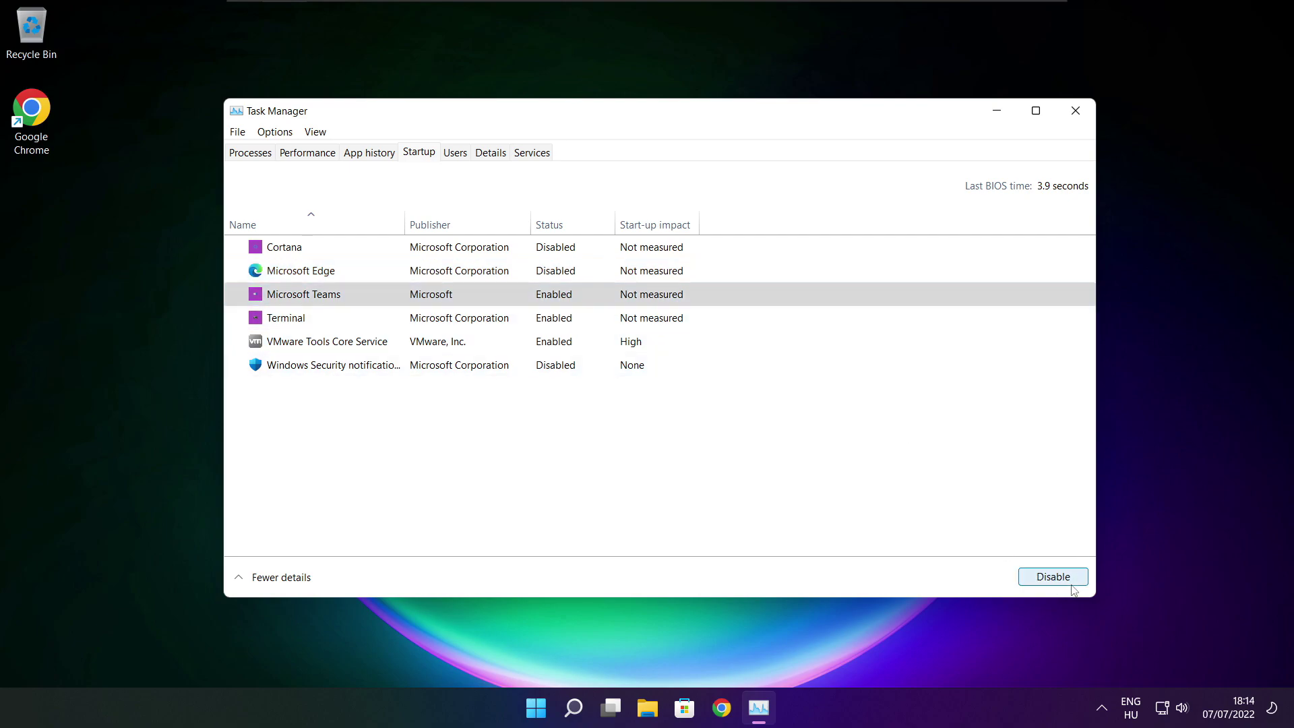
{"action": "left_click", "coordinate": [481, 324]}
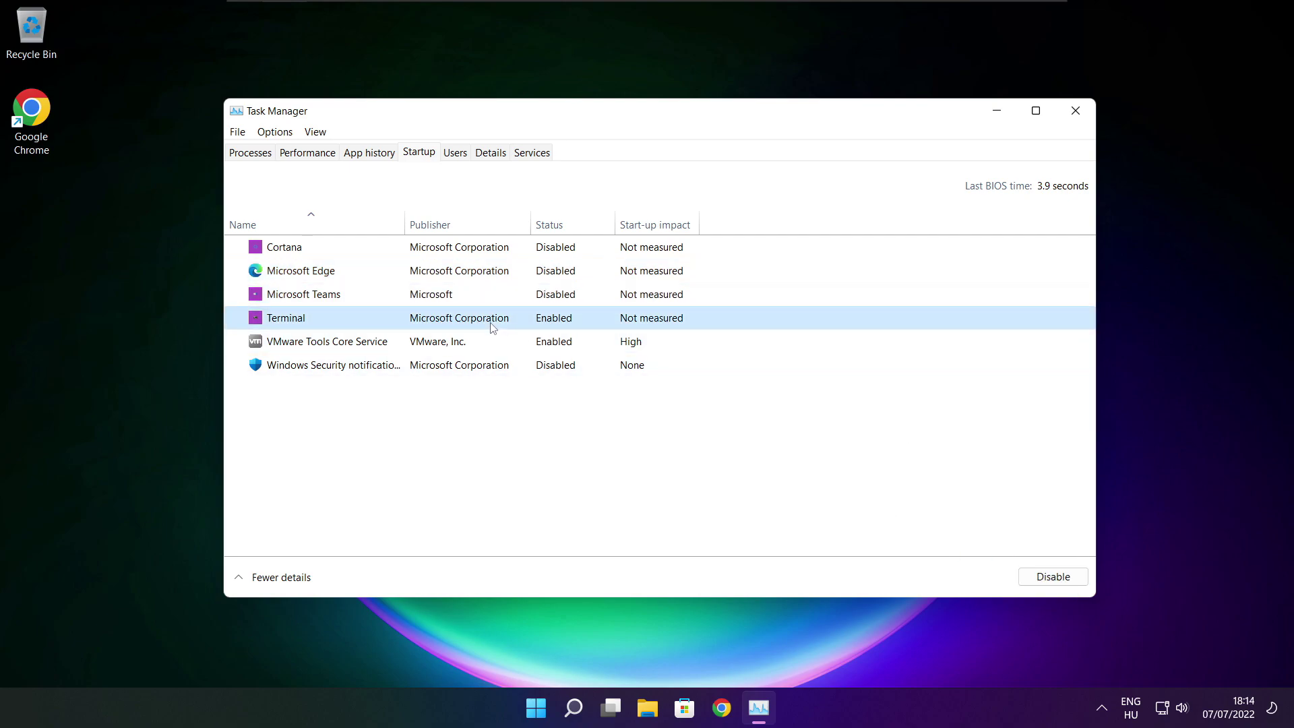
{"action": "left_click", "coordinate": [1068, 582]}
{"action": "left_click", "coordinate": [551, 322]}
{"action": "left_click", "coordinate": [1075, 112]}
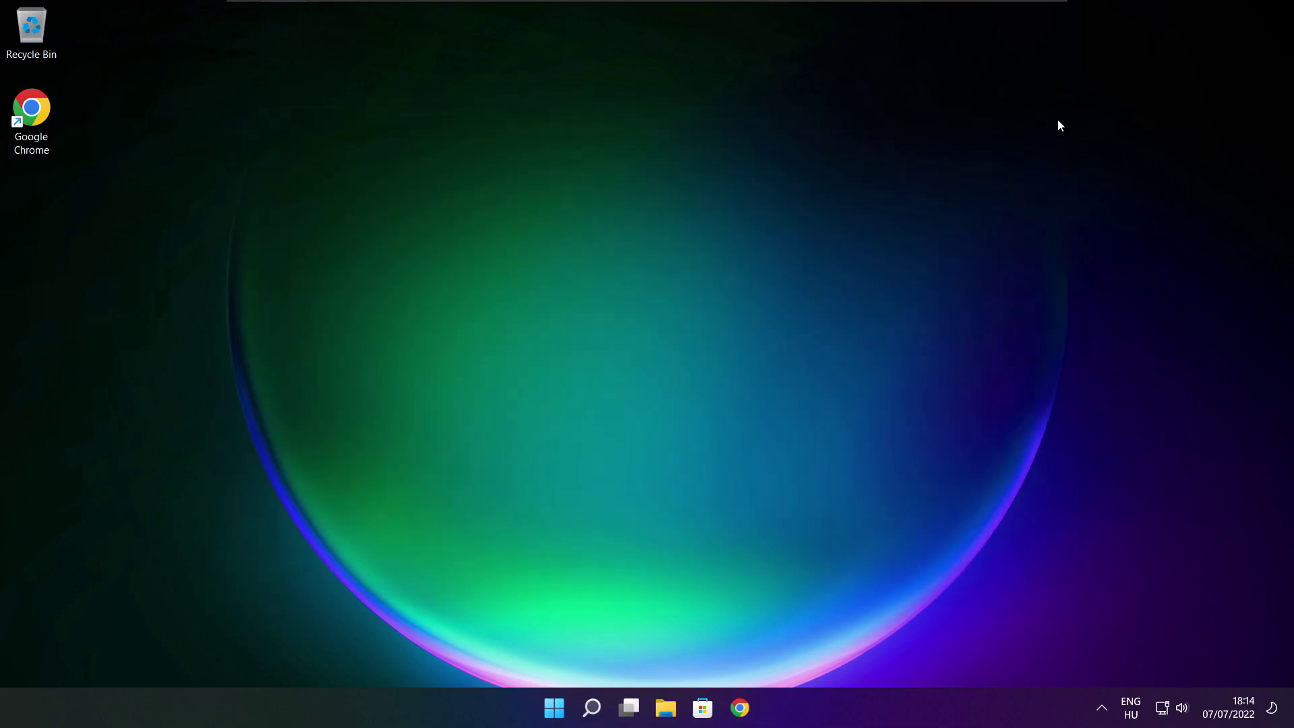
- Analyse drive C: (9% fragmented), start optimising it, then close Optimise Drives
{"action": "left_click", "coordinate": [592, 714]}
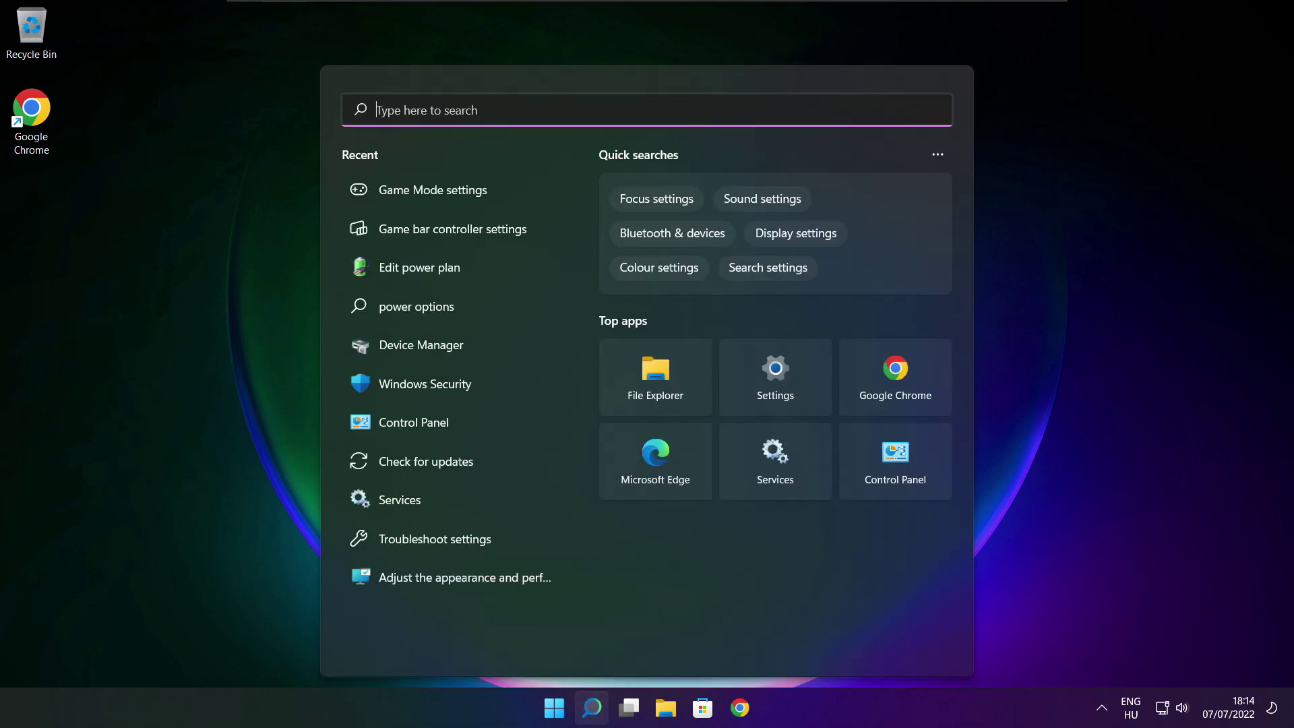
{"action": "type", "text": "optimi"}
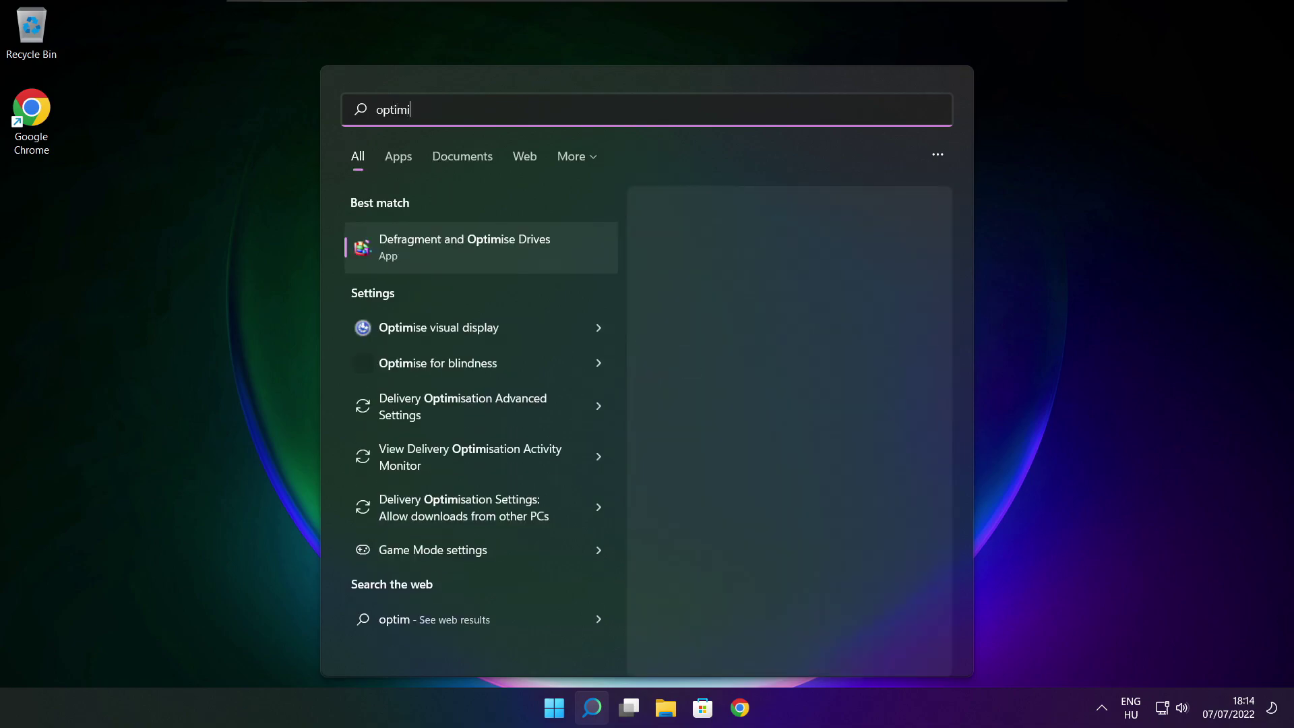
{"action": "type", "text": "se"}
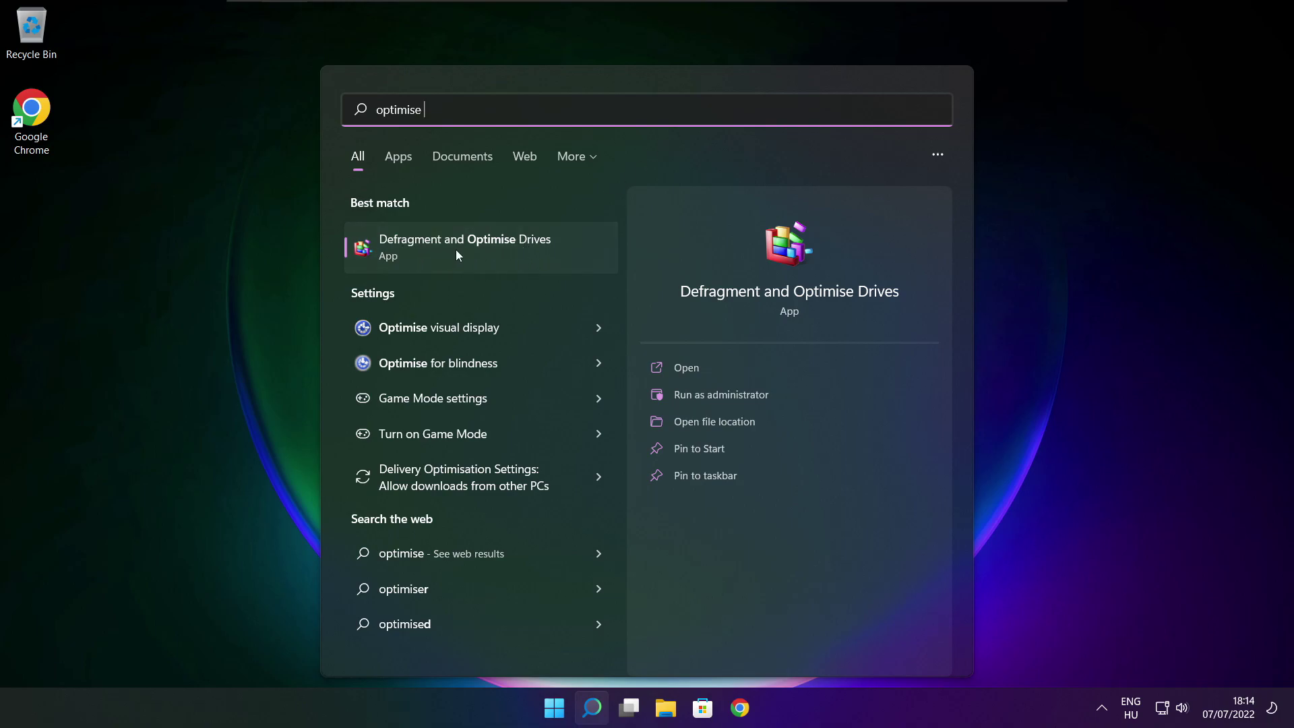
{"action": "left_click", "coordinate": [496, 245]}
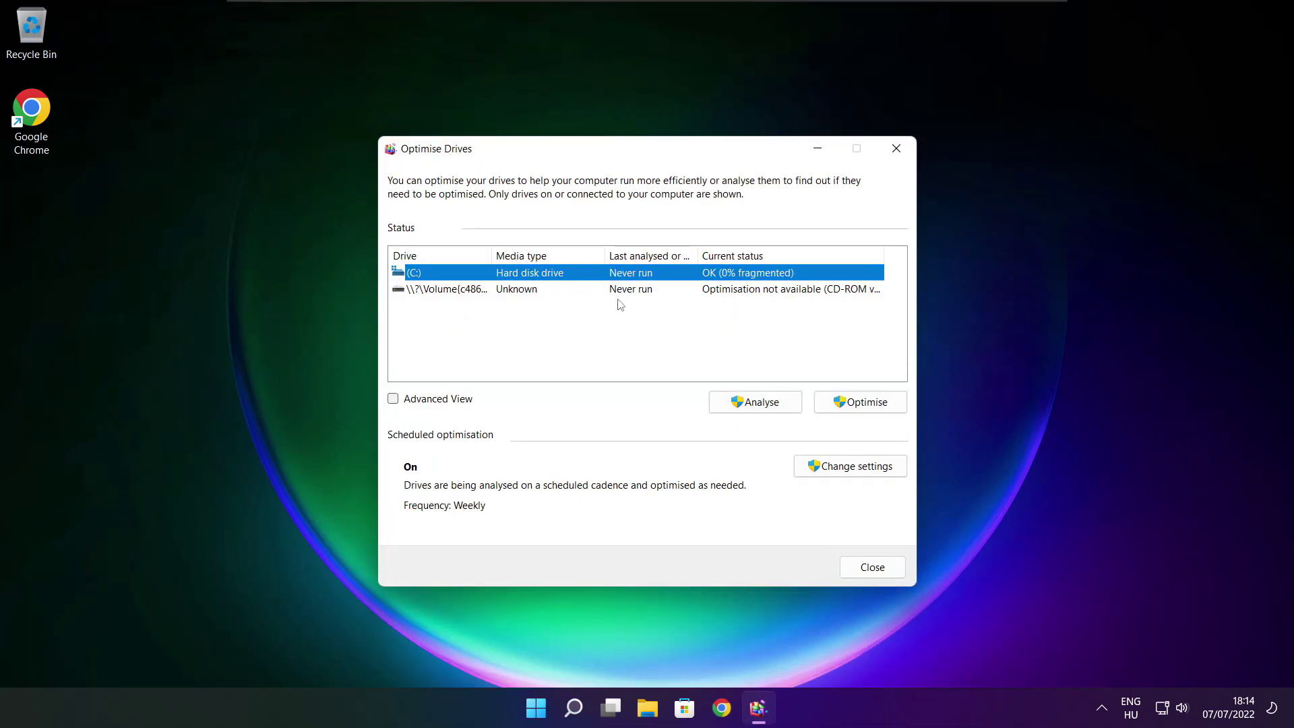
{"action": "left_click", "coordinate": [746, 403]}
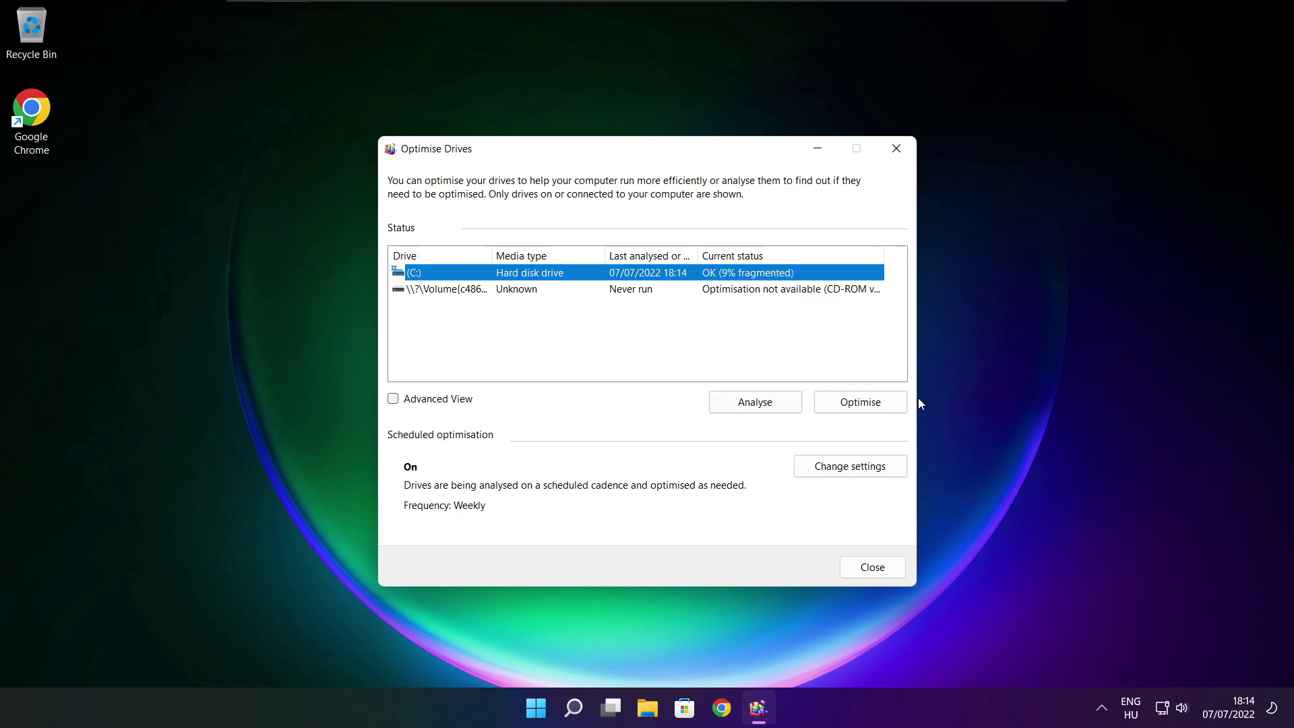
{"action": "left_click", "coordinate": [865, 407]}
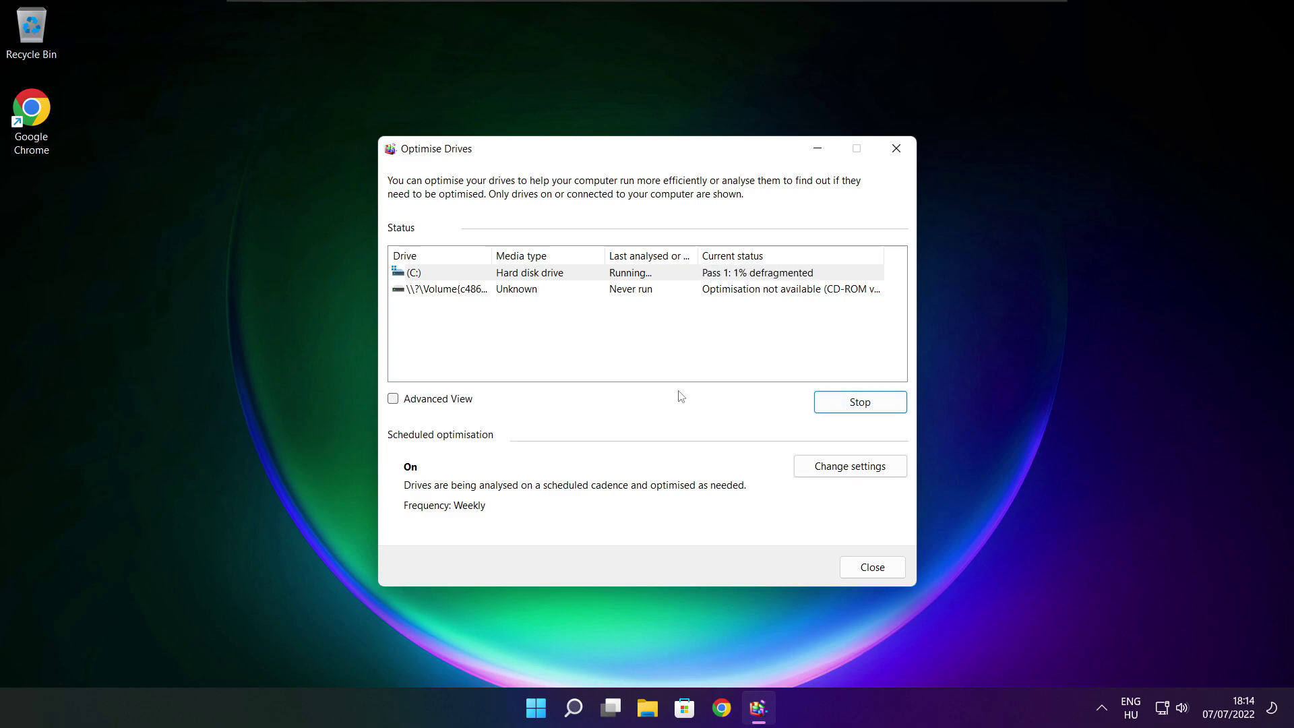
{"action": "key", "text": "alt+F4"}
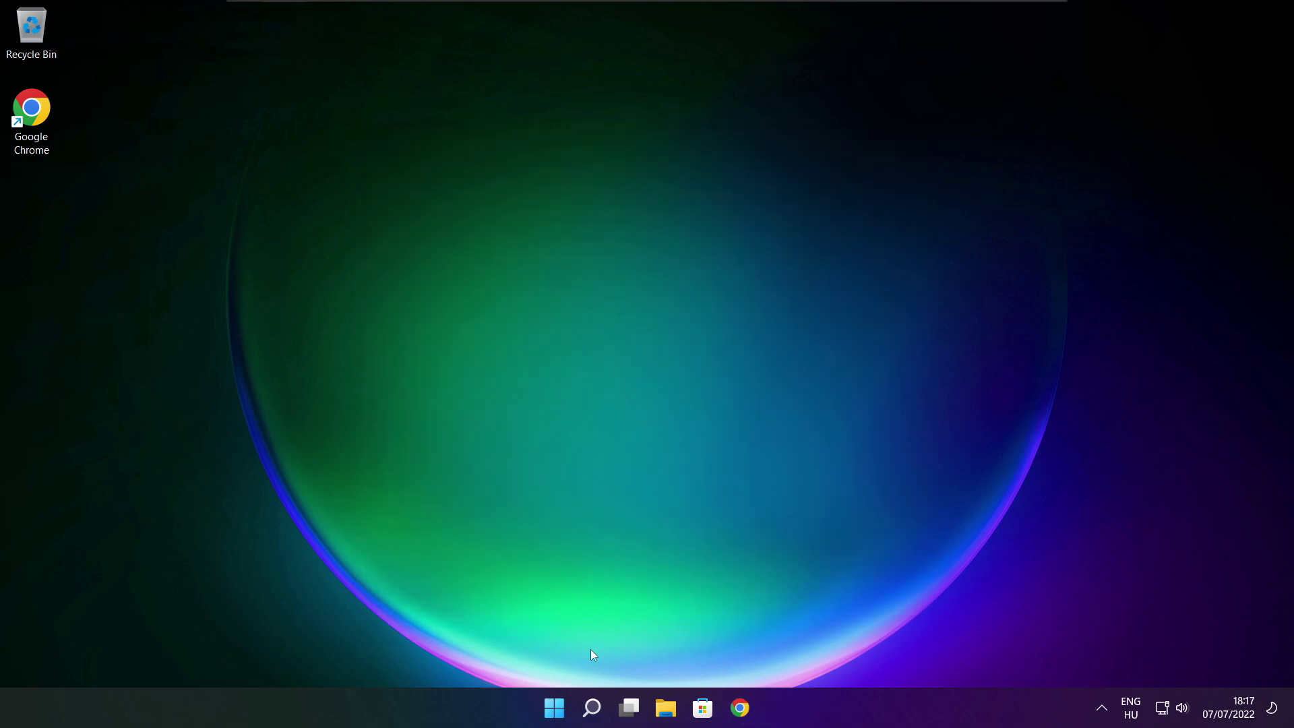
- Check for Windows updates in Settings, confirming the PC is up to date, then close Settings
{"action": "left_click", "coordinate": [591, 706]}
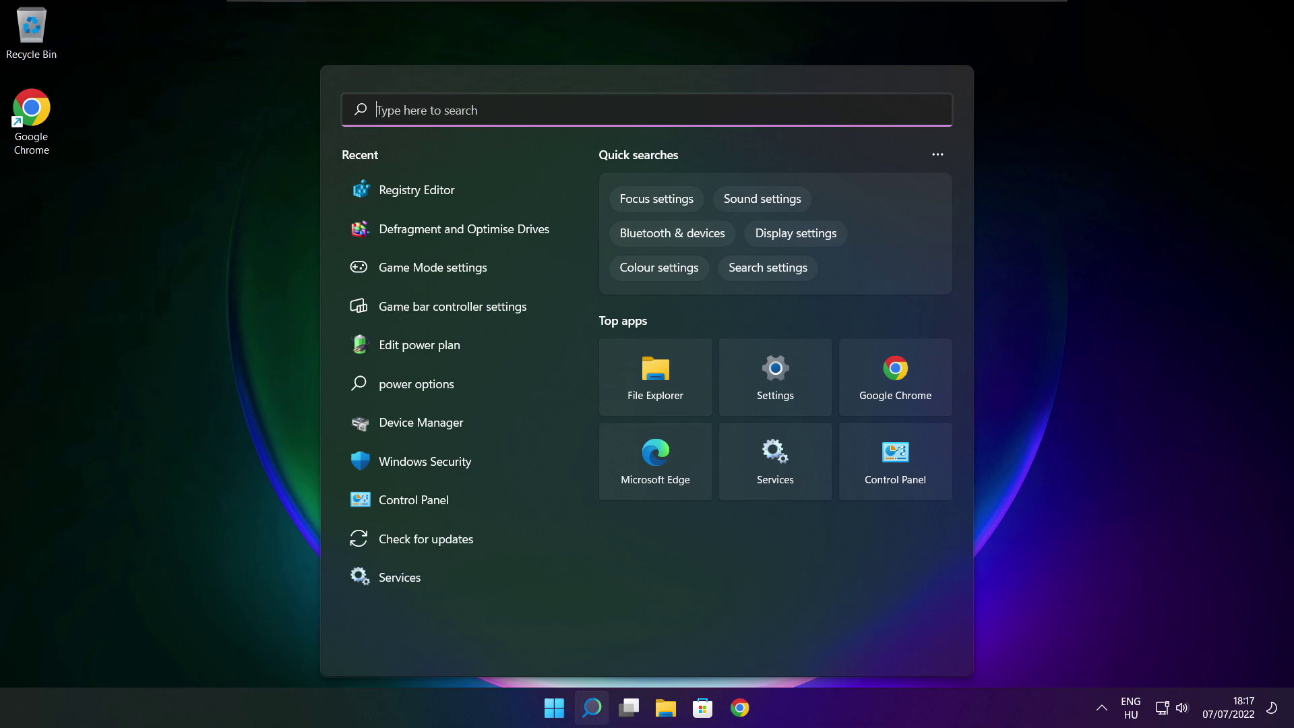
{"action": "type", "text": "updates"}
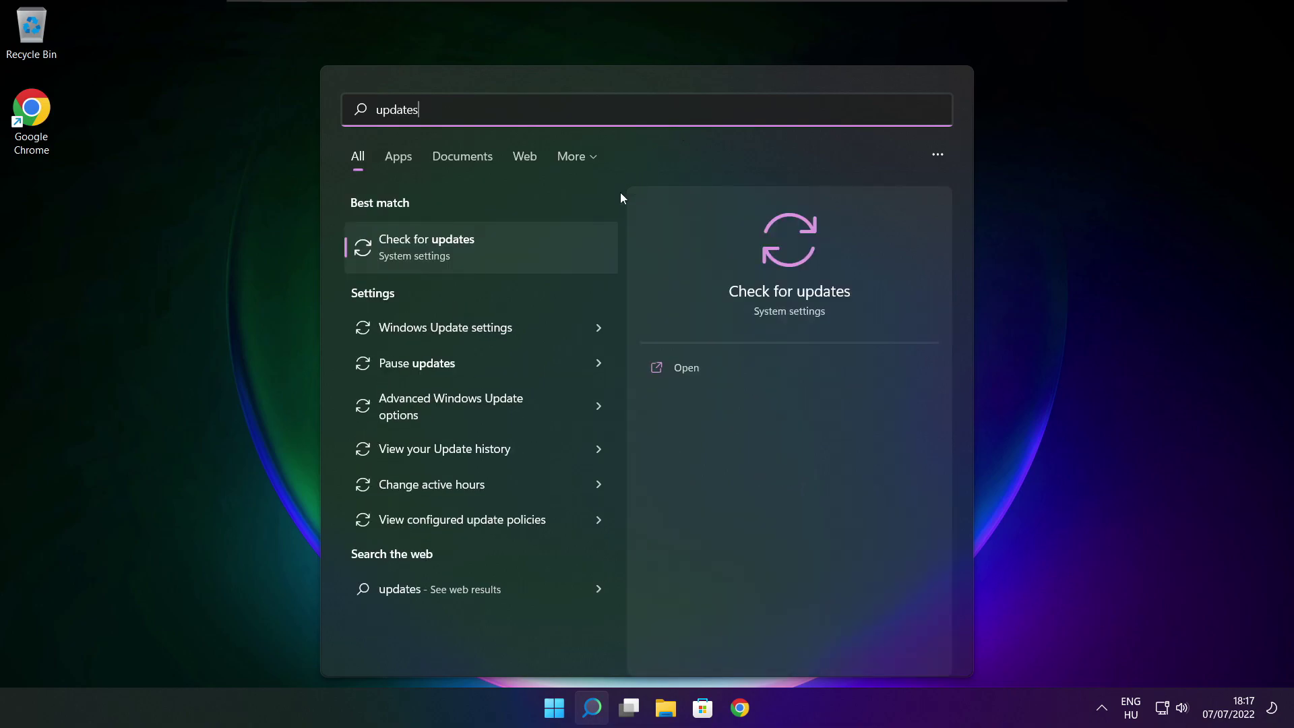
{"action": "left_click", "coordinate": [470, 251]}
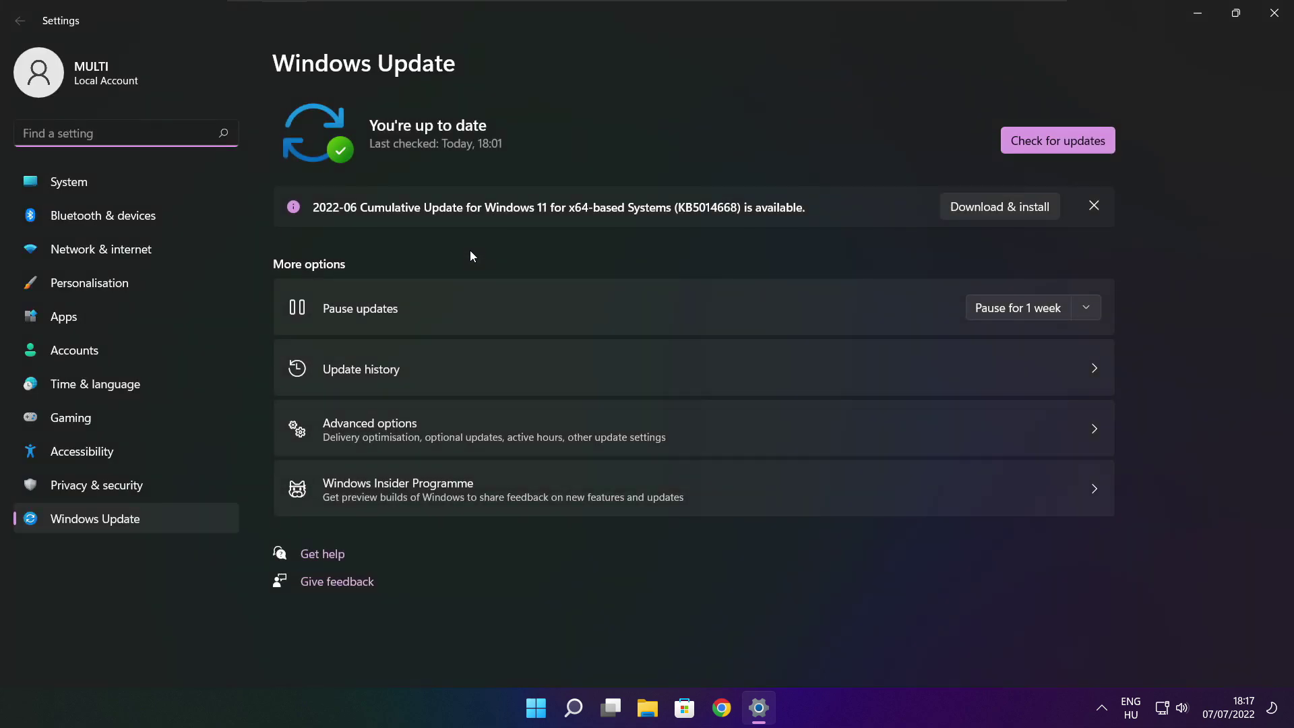
{"action": "left_click", "coordinate": [1059, 142]}
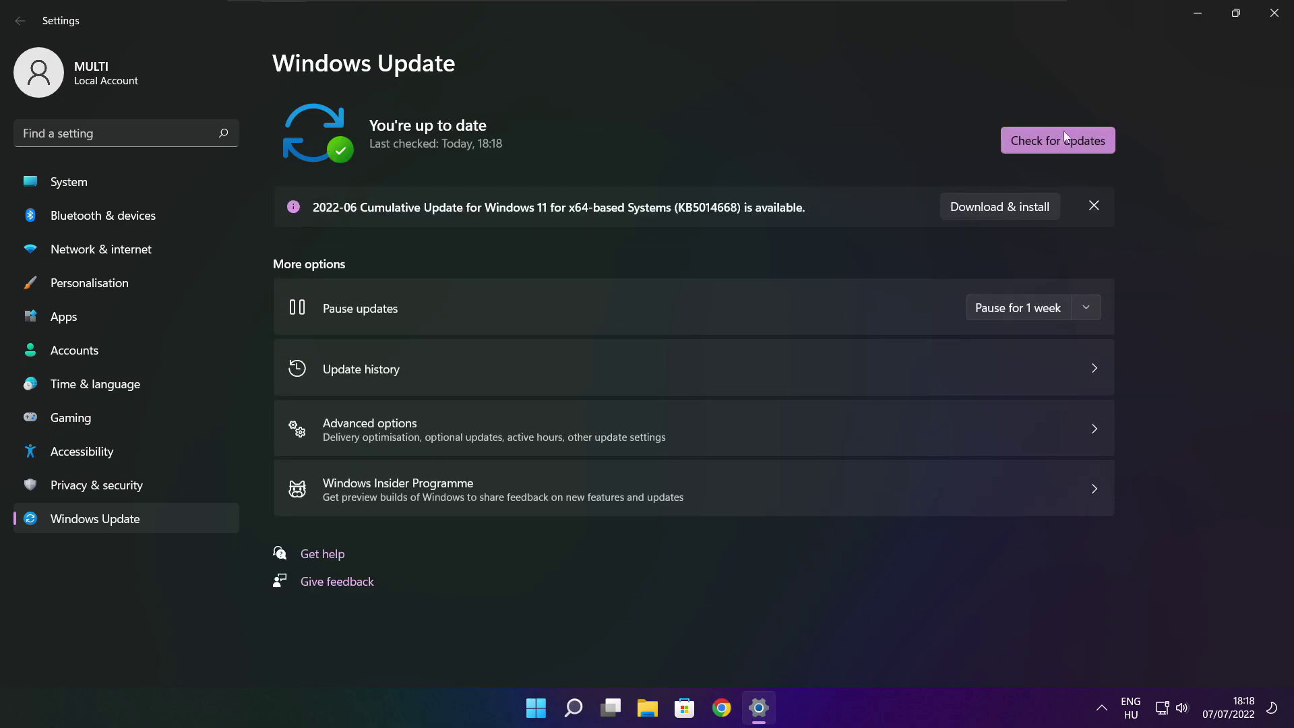
{"action": "left_click", "coordinate": [1273, 17]}
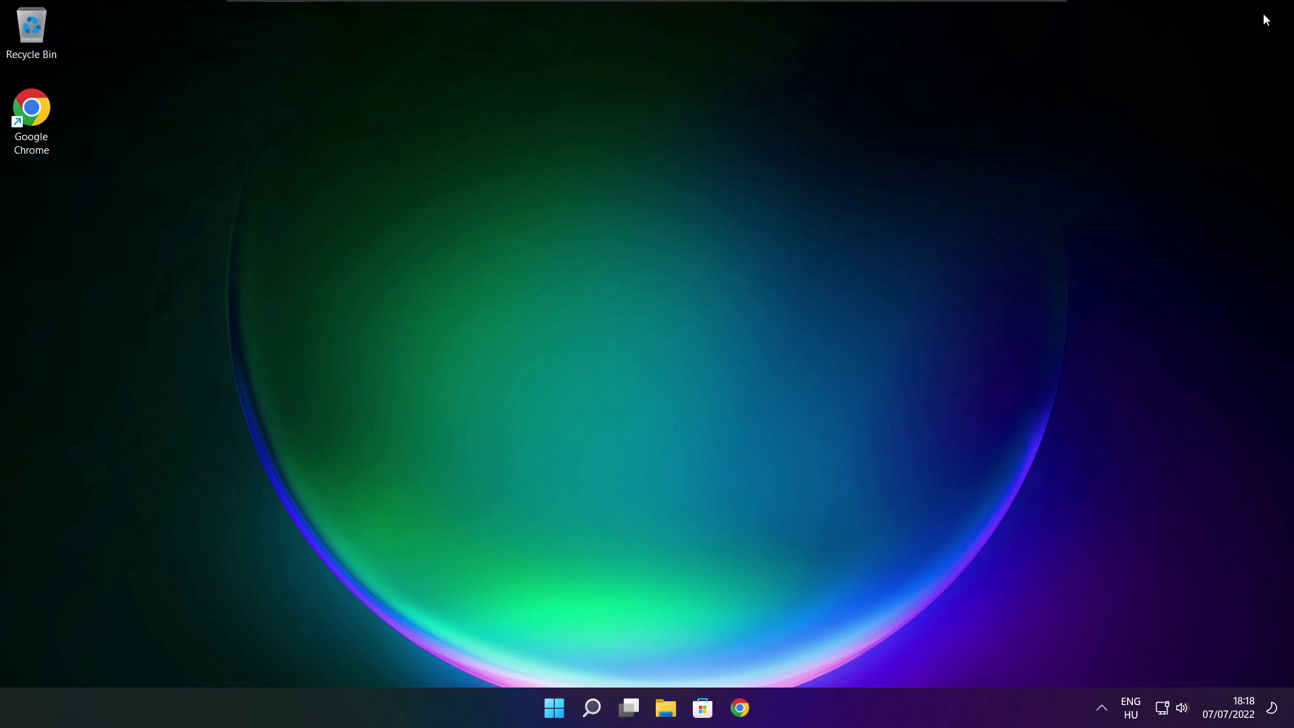
- Open Registry Editor via regedit and navigate to HKEY_CURRENT_USER\System\GameConfigStore
{"action": "left_click", "coordinate": [592, 709]}
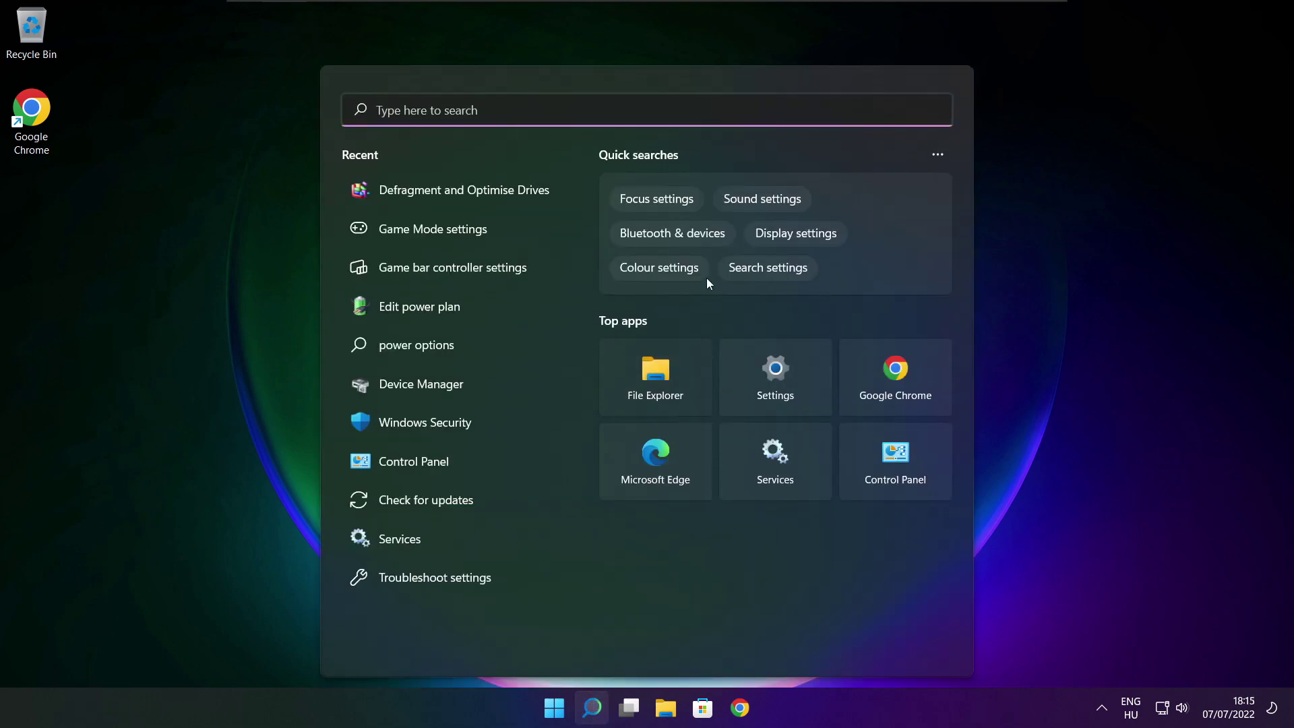
{"action": "type", "text": "regedit"}
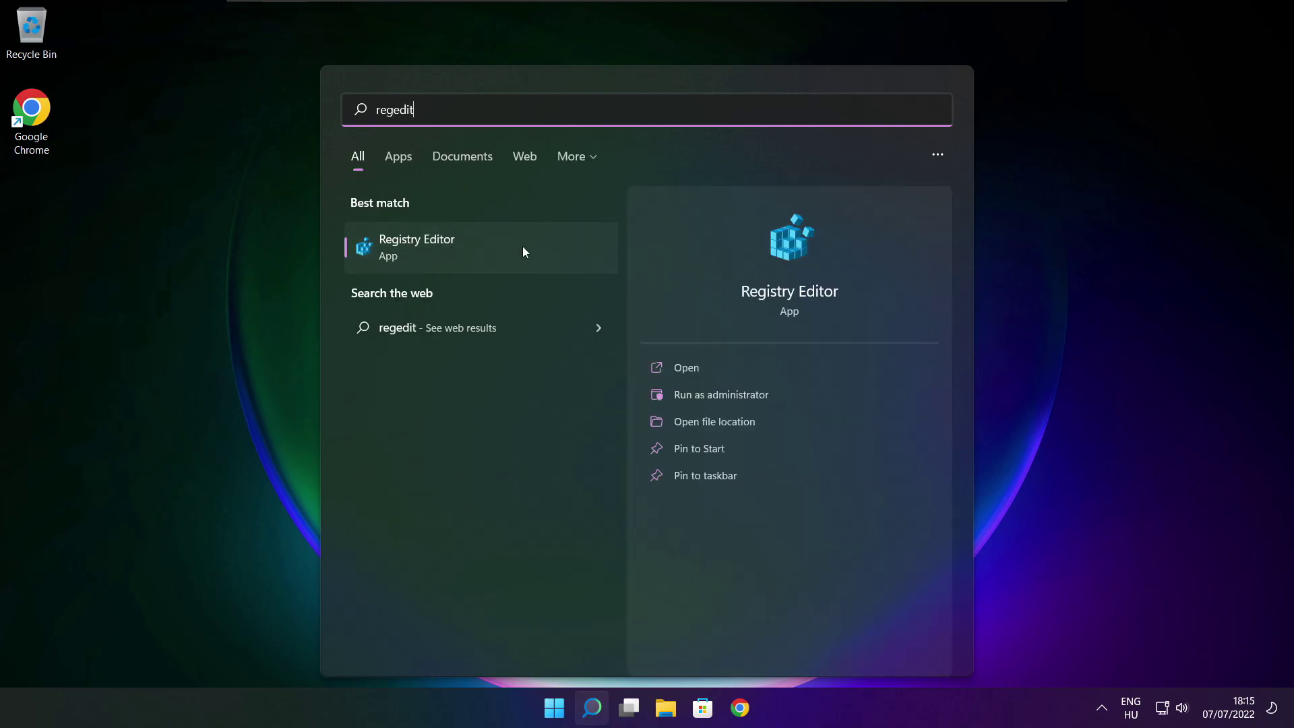
{"action": "left_click", "coordinate": [491, 246]}
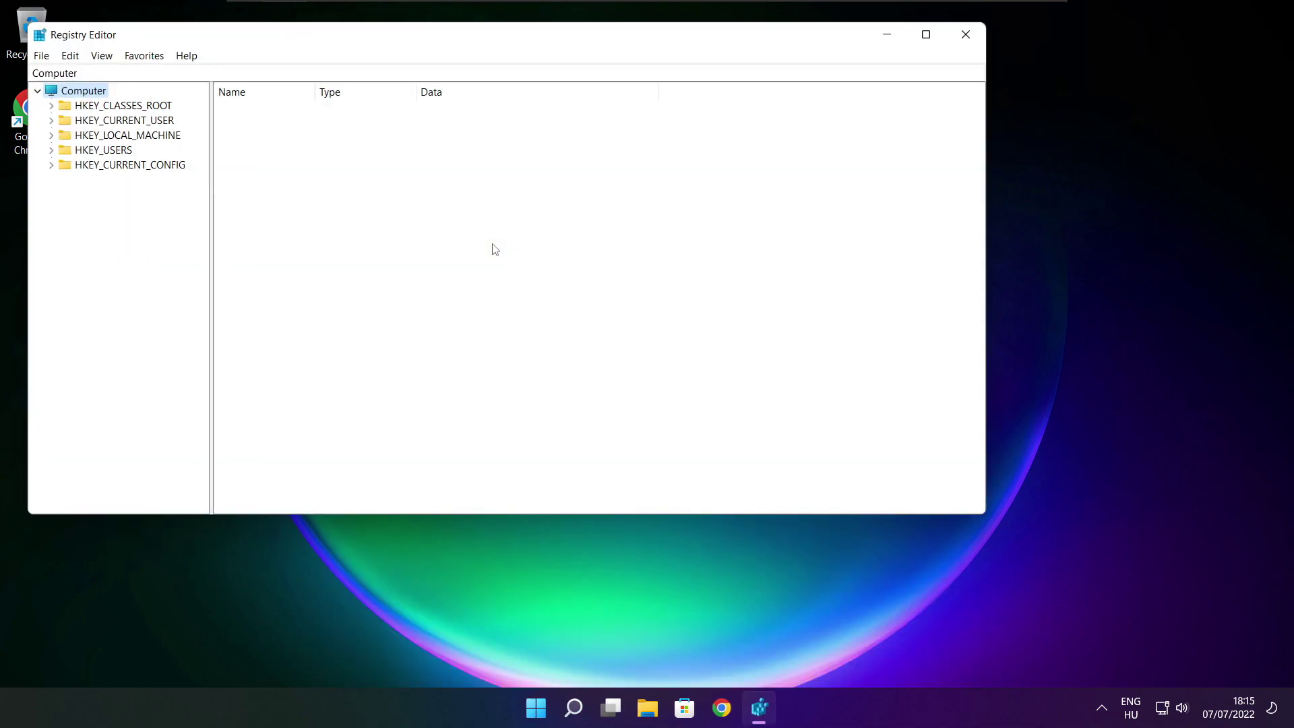
{"action": "left_click_drag", "start_coordinate": [392, 38], "coordinate": [524, 136]}
{"action": "left_click", "coordinate": [197, 220]}
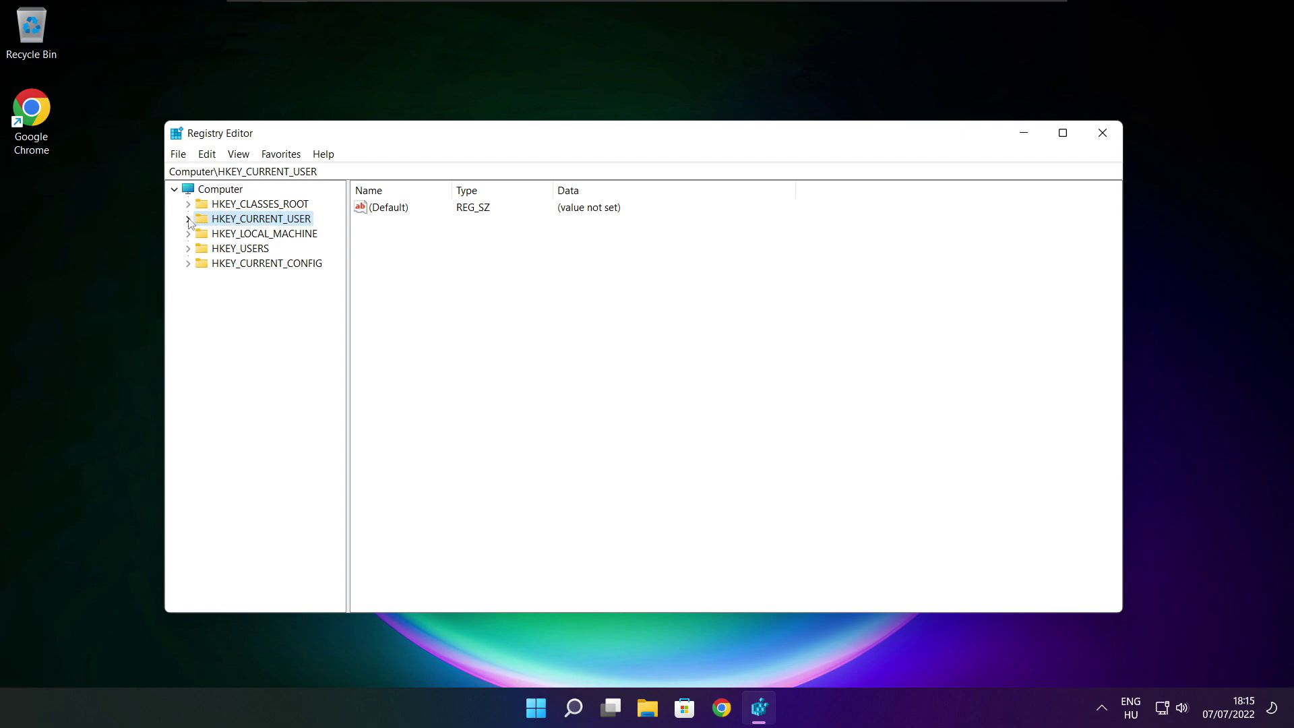
{"action": "left_click", "coordinate": [188, 219]}
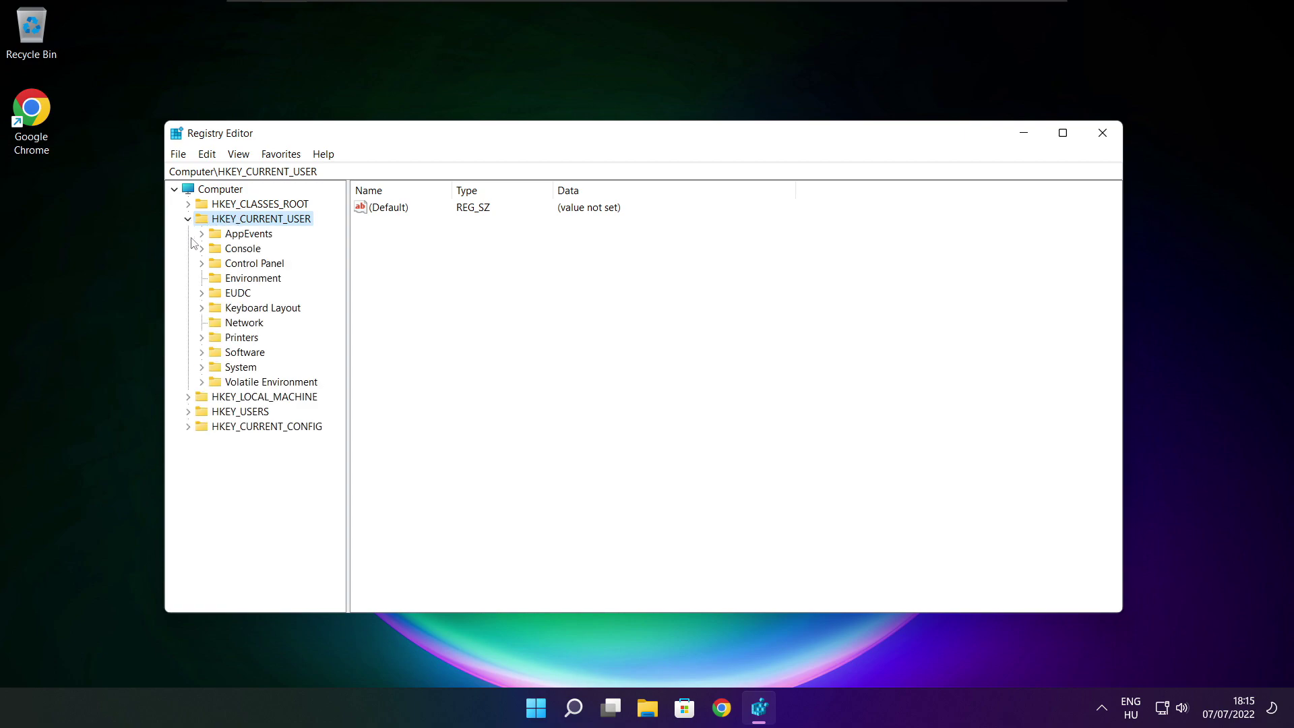
{"action": "left_click", "coordinate": [215, 370]}
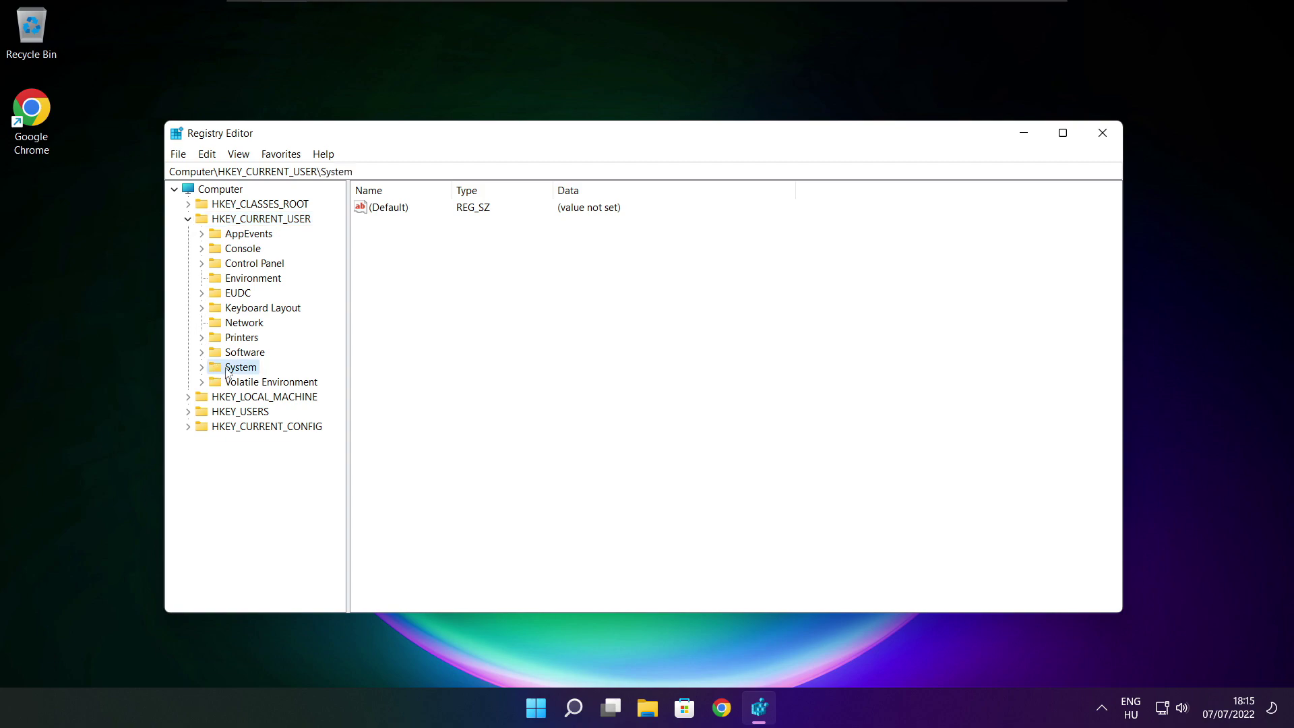
{"action": "left_click", "coordinate": [202, 368]}
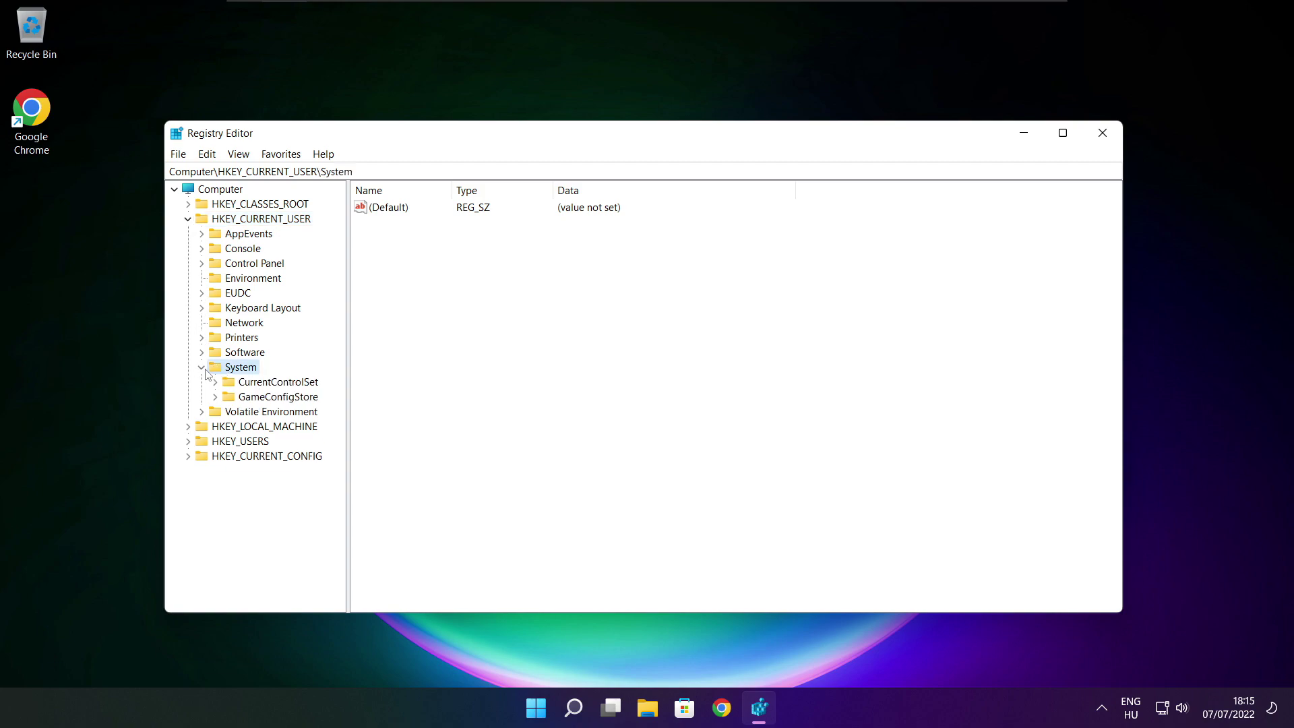
{"action": "left_click", "coordinate": [244, 399]}
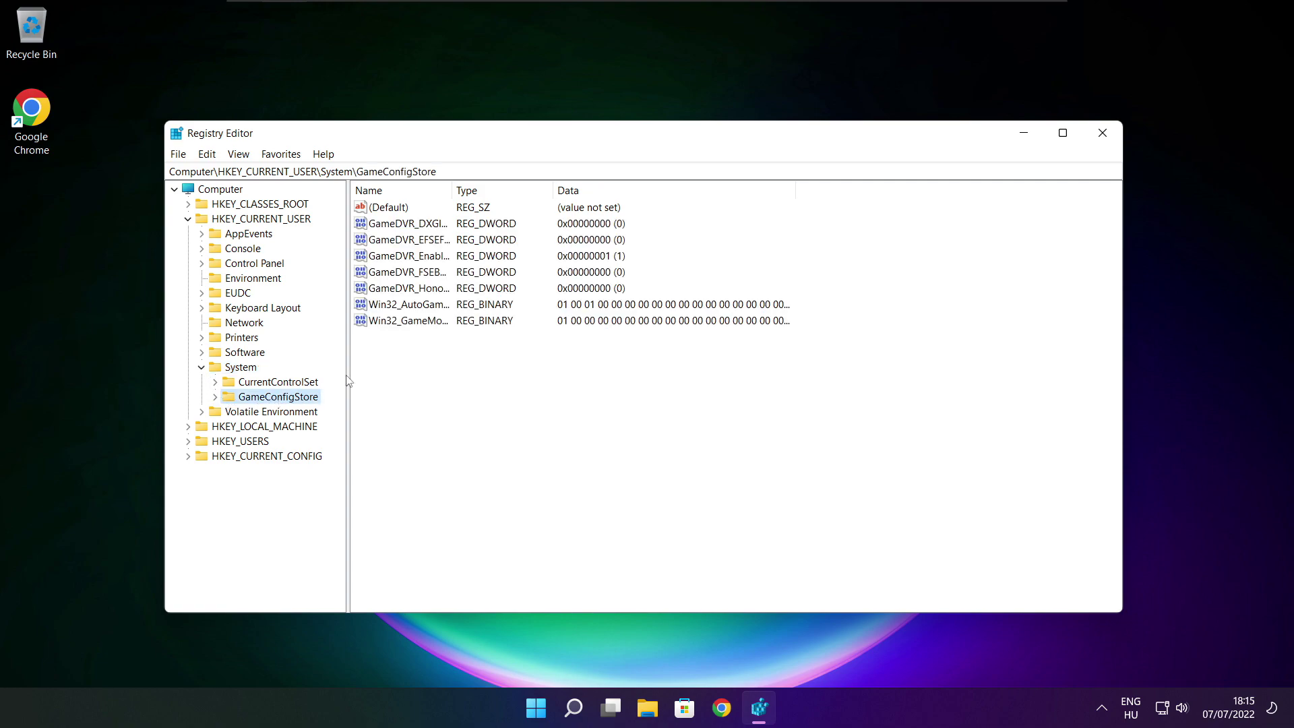
- Change the GameDVR_Enabled value data from 1 to 0
{"action": "left_click_drag", "start_coordinate": [452, 188], "coordinate": [566, 189]}
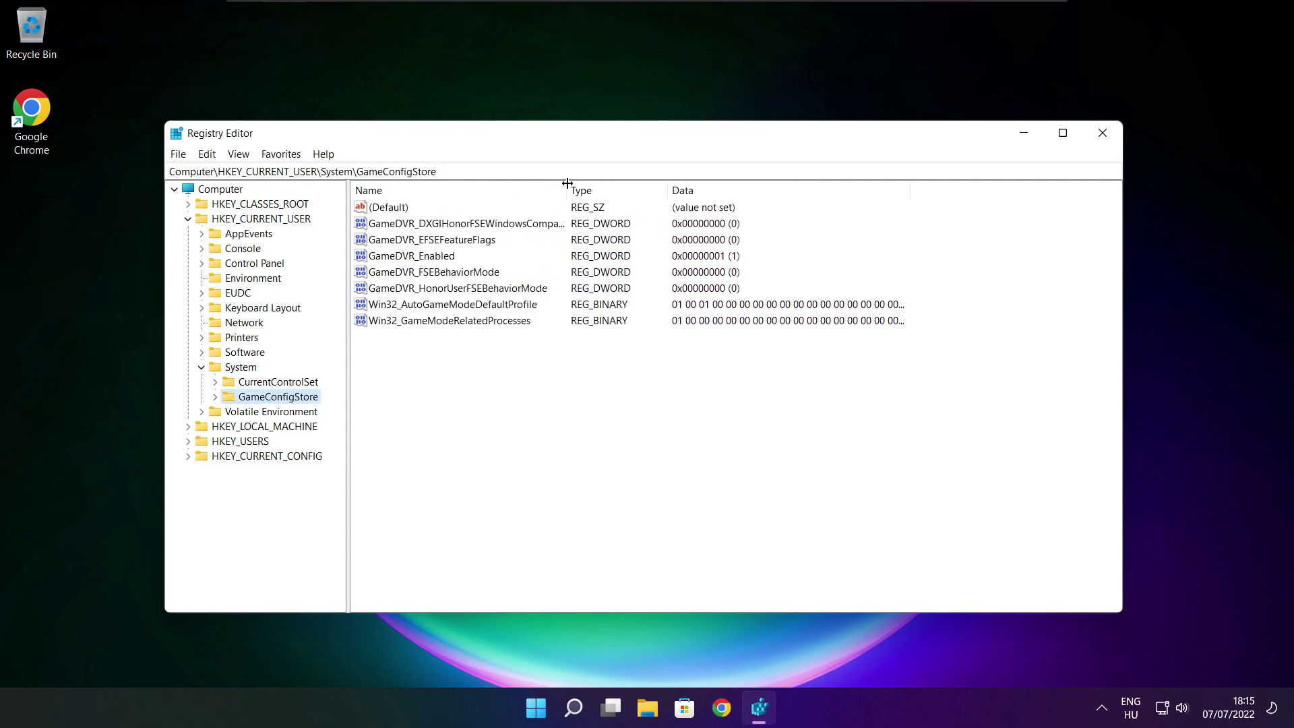
{"action": "left_click", "coordinate": [394, 256]}
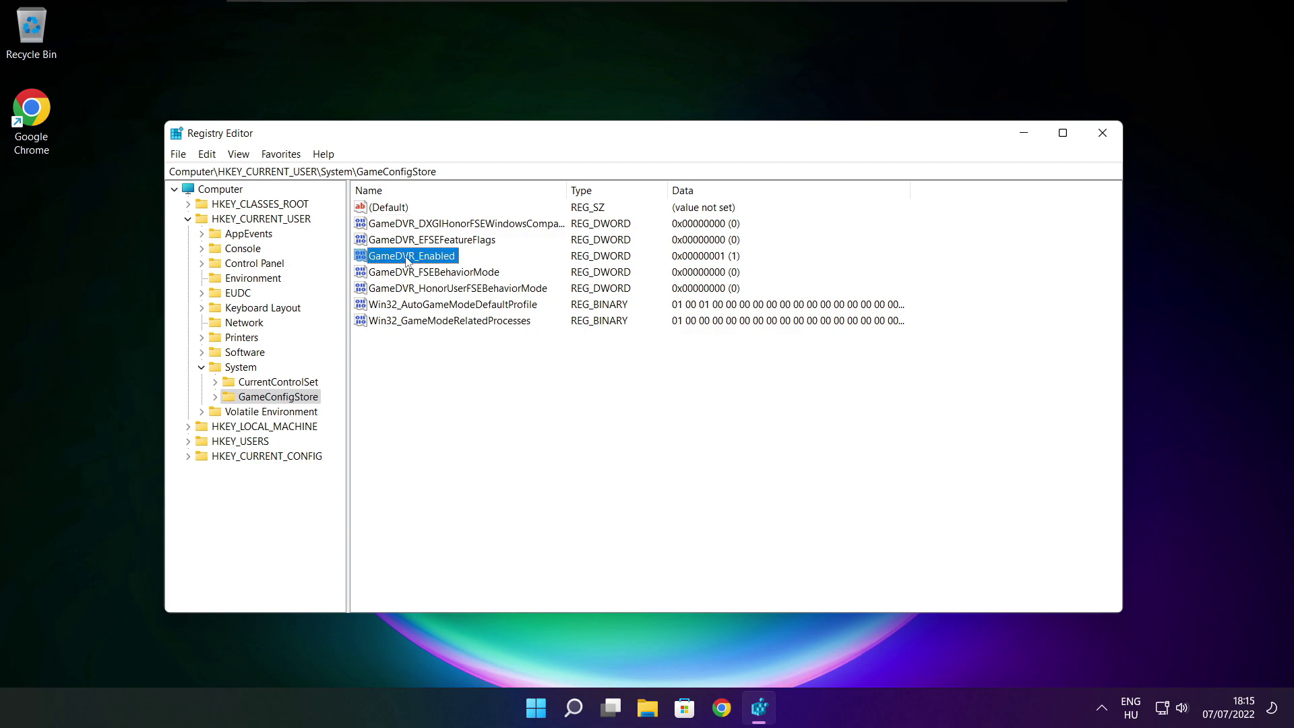
{"action": "double_click", "coordinate": [407, 257]}
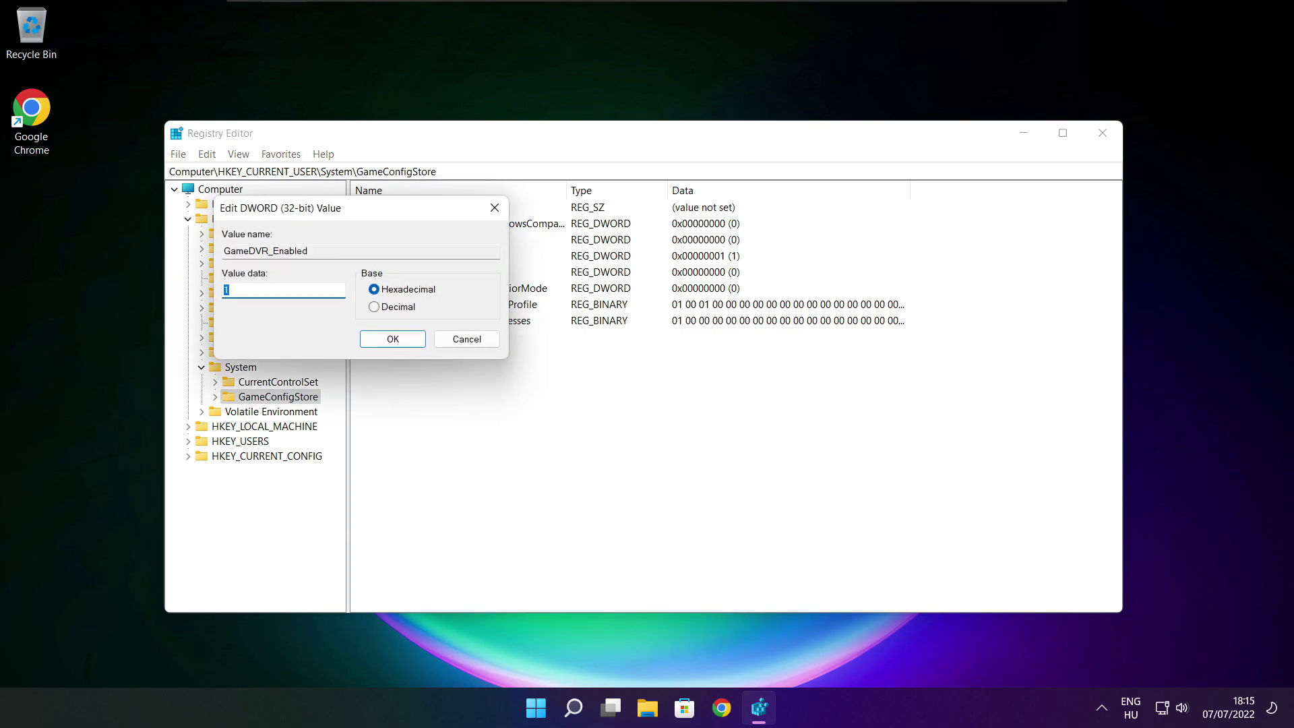
{"action": "left_click_drag", "start_coordinate": [381, 216], "coordinate": [680, 267]}
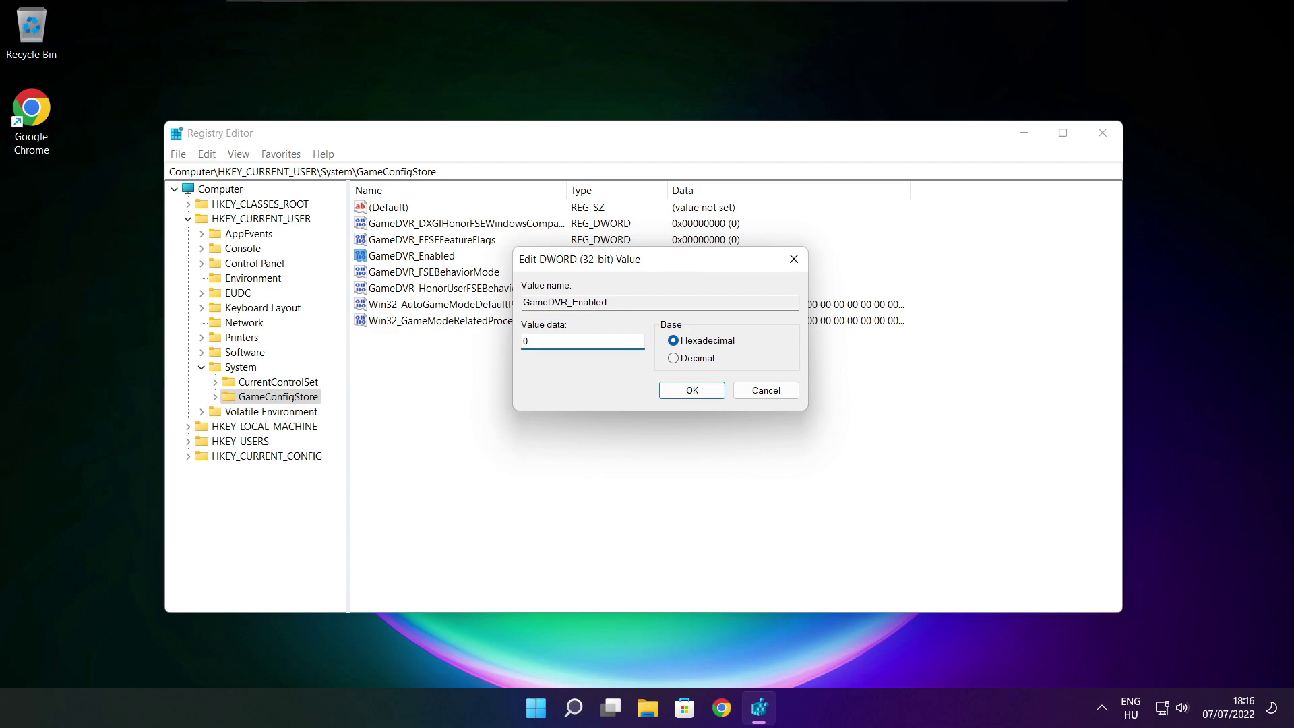
{"action": "left_click", "coordinate": [696, 395]}
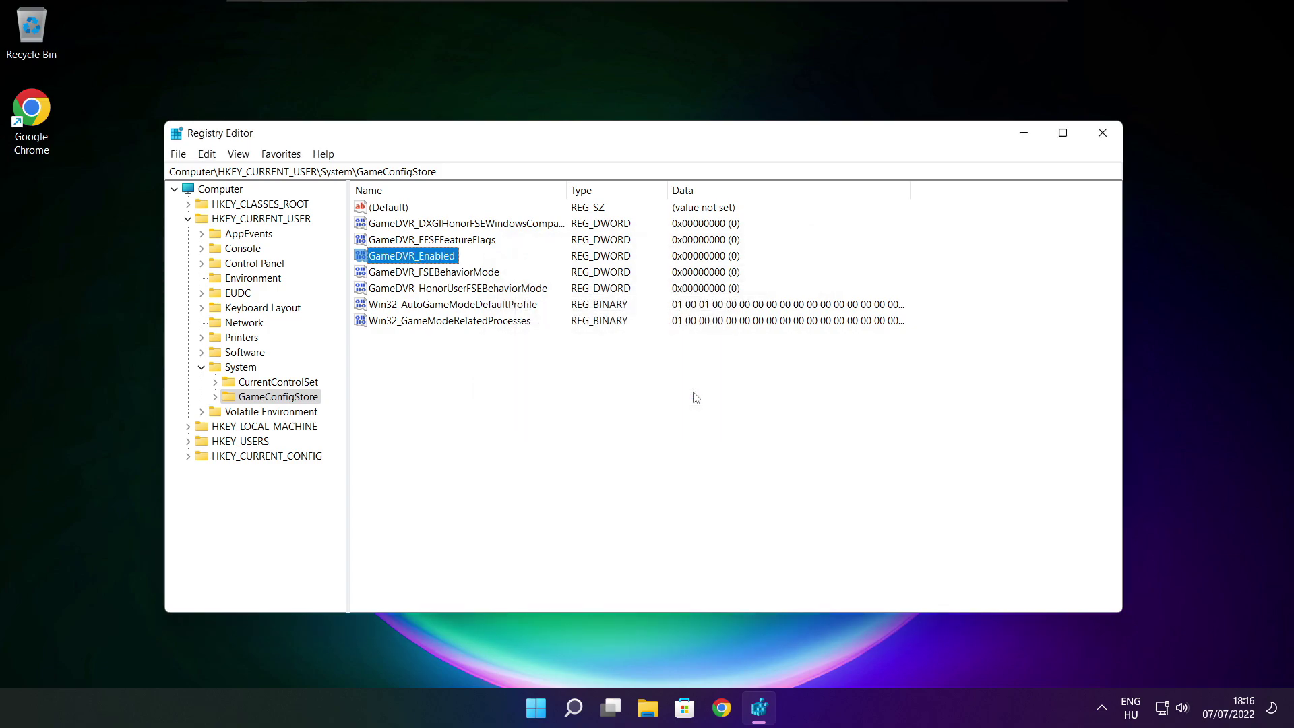
{"action": "left_click", "coordinate": [187, 219]}
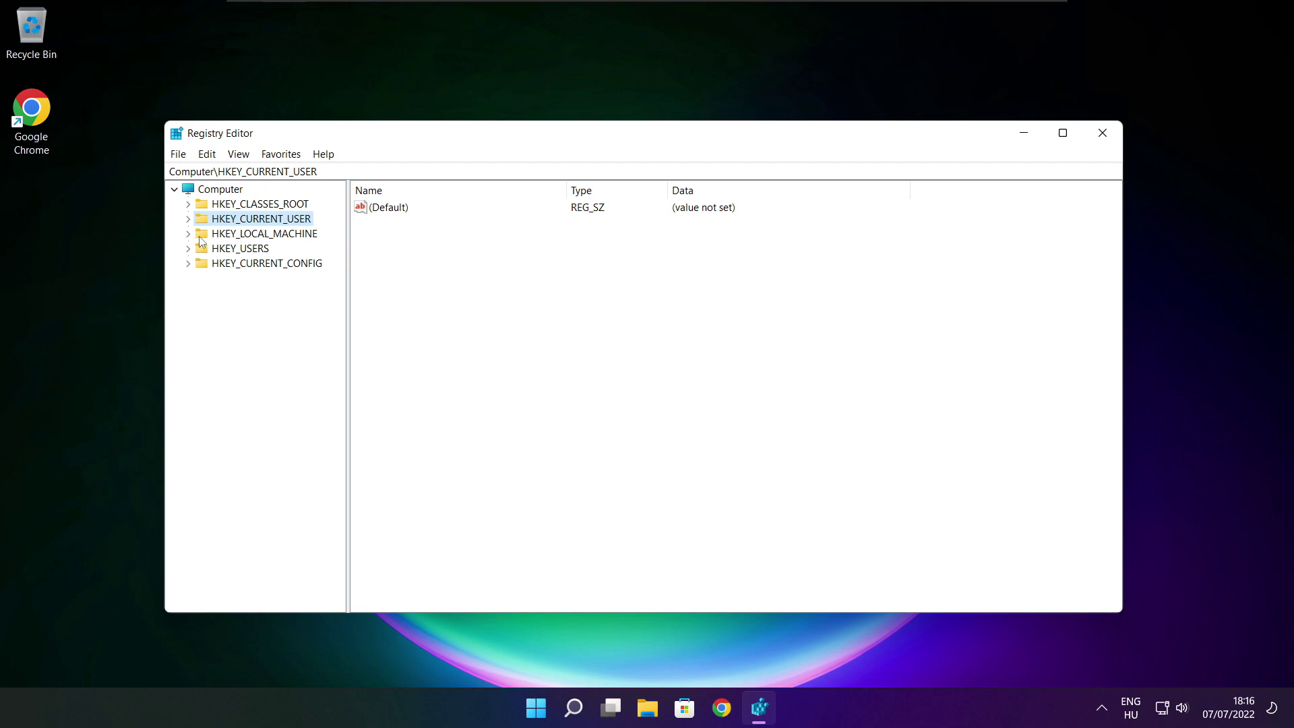
- Expand HKEY_LOCAL_MACHINE\SOFTWARE\Microsoft in the registry tree
{"action": "left_click", "coordinate": [197, 236]}
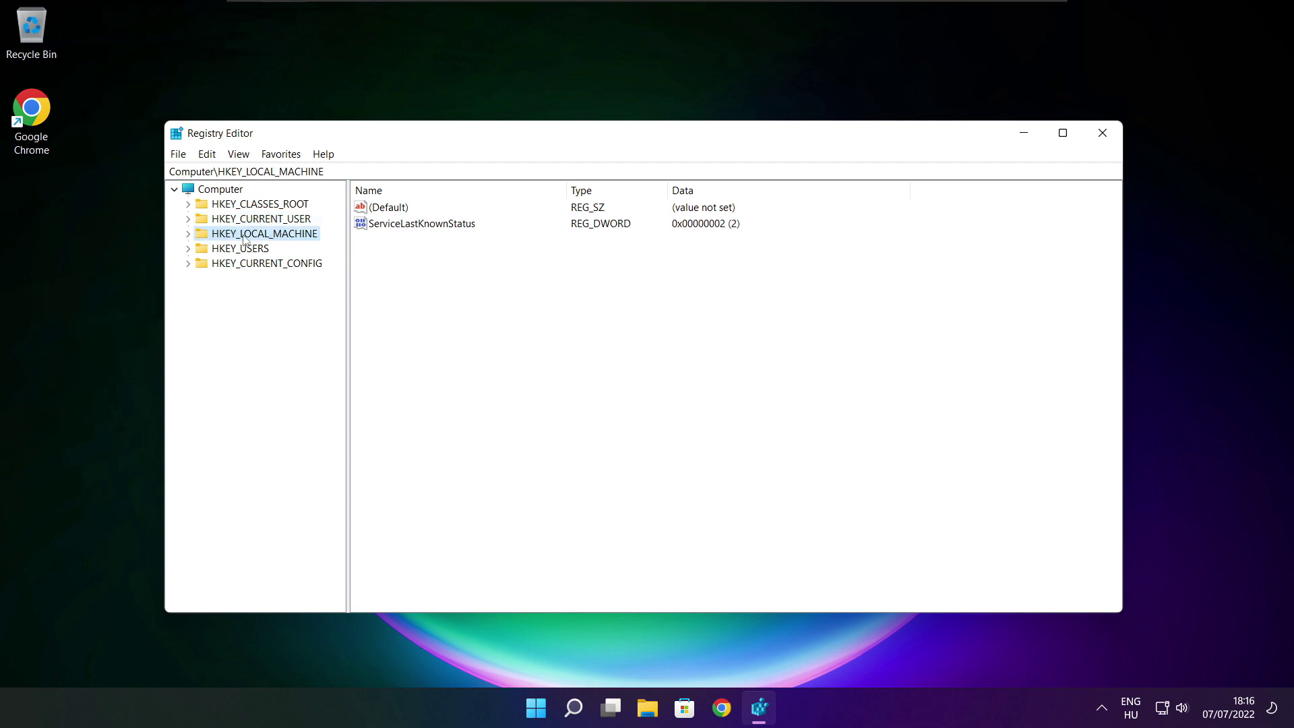
{"action": "left_click", "coordinate": [189, 235]}
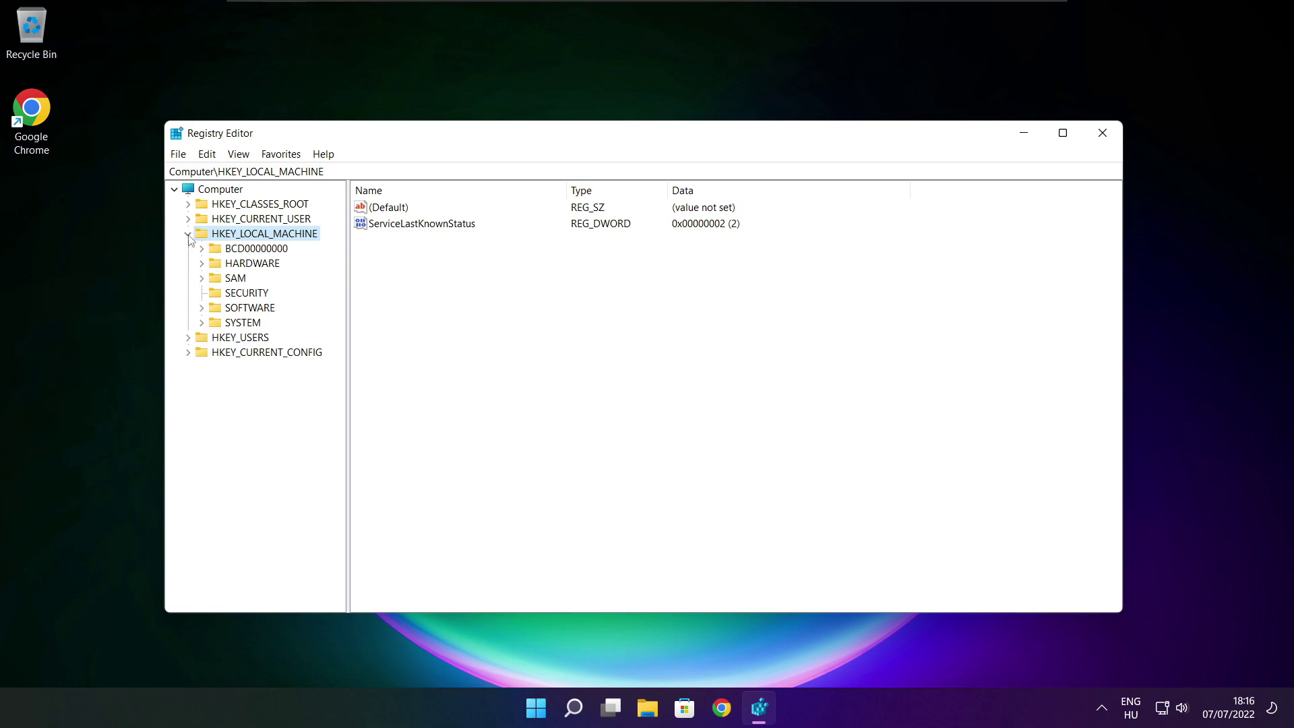
{"action": "left_click", "coordinate": [235, 311]}
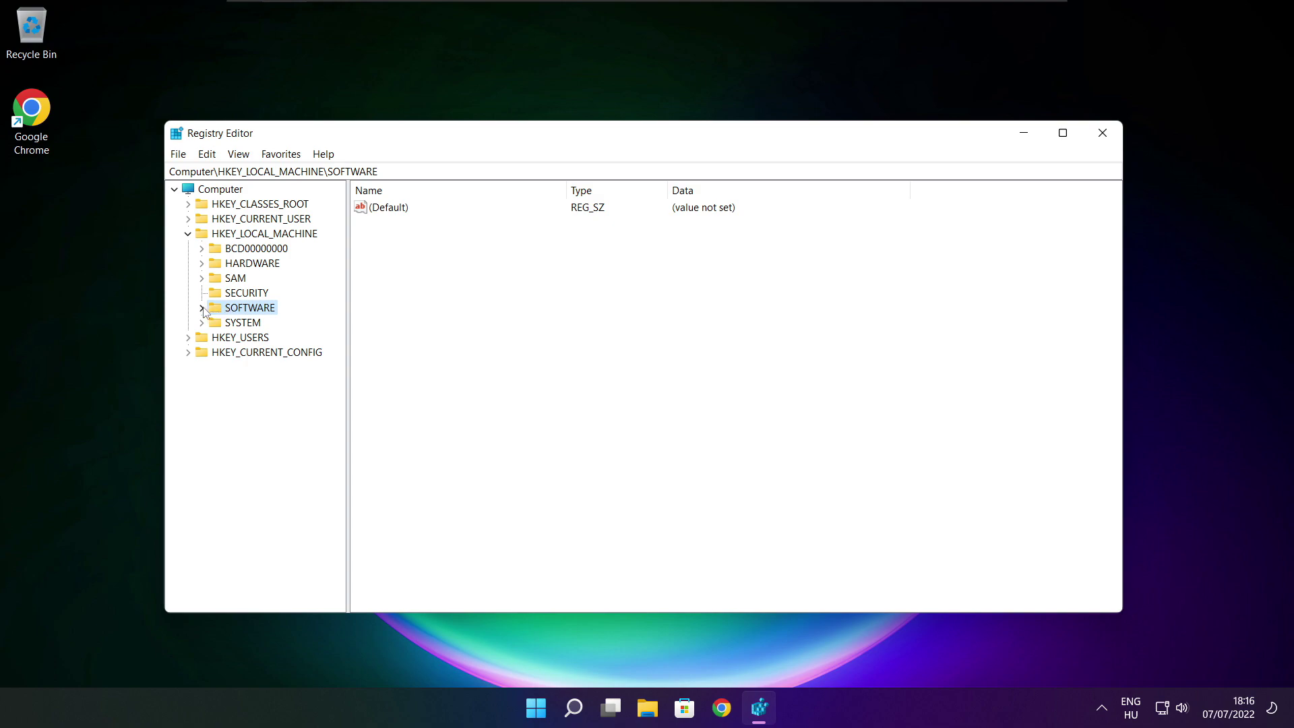
{"action": "left_click", "coordinate": [201, 307]}
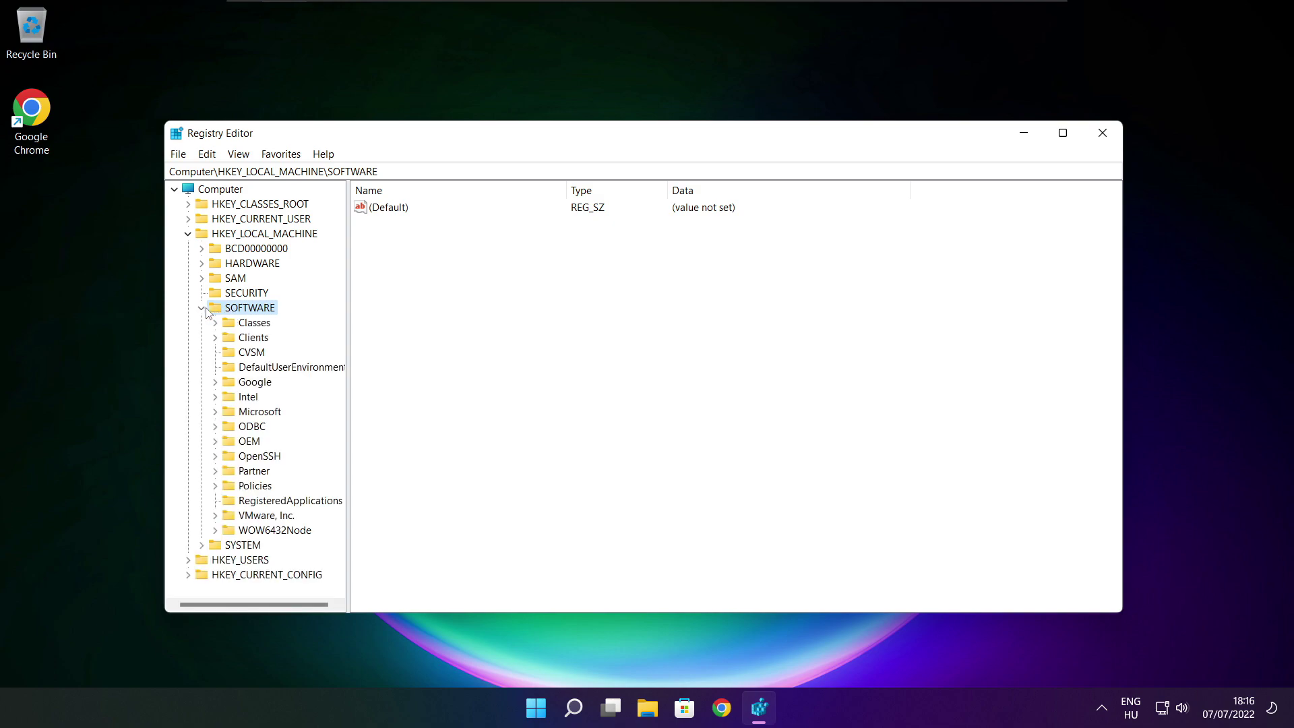
{"action": "left_click", "coordinate": [248, 414]}
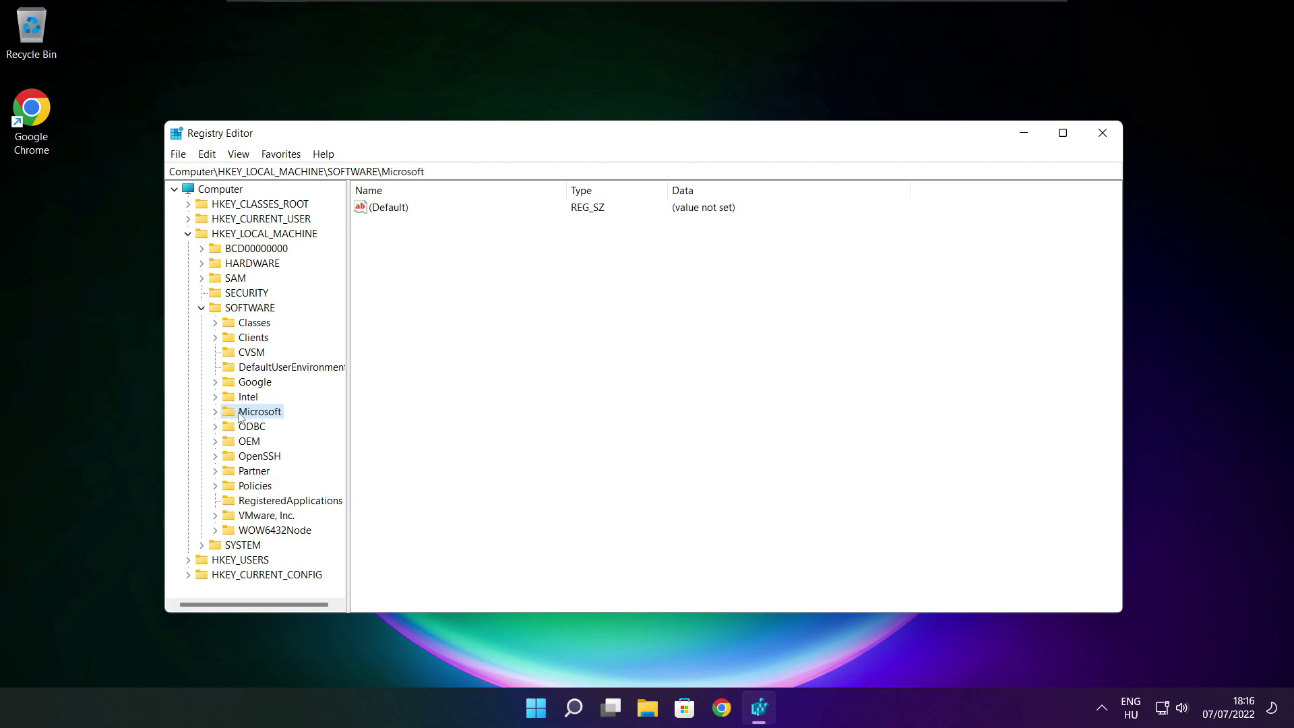
{"action": "left_click", "coordinate": [215, 412]}
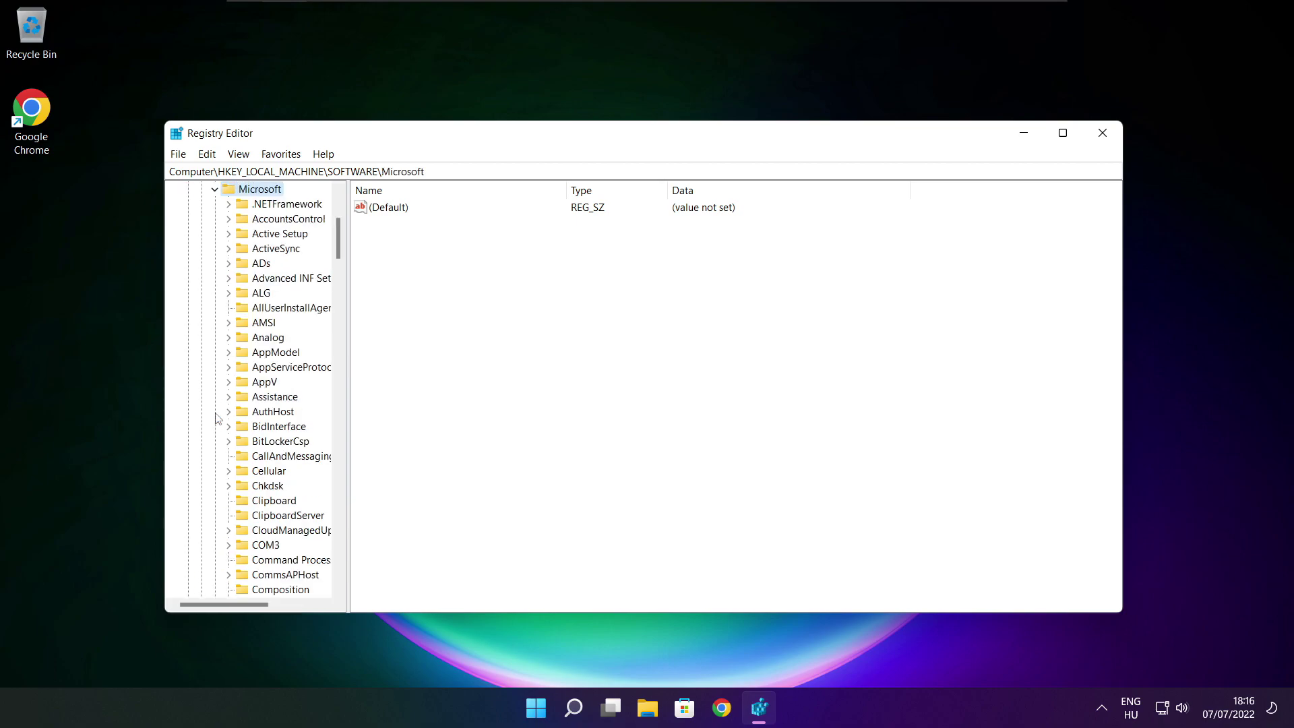
{"action": "scroll", "coordinate": [265, 402], "scroll_direction": "down", "scroll_amount": 20}
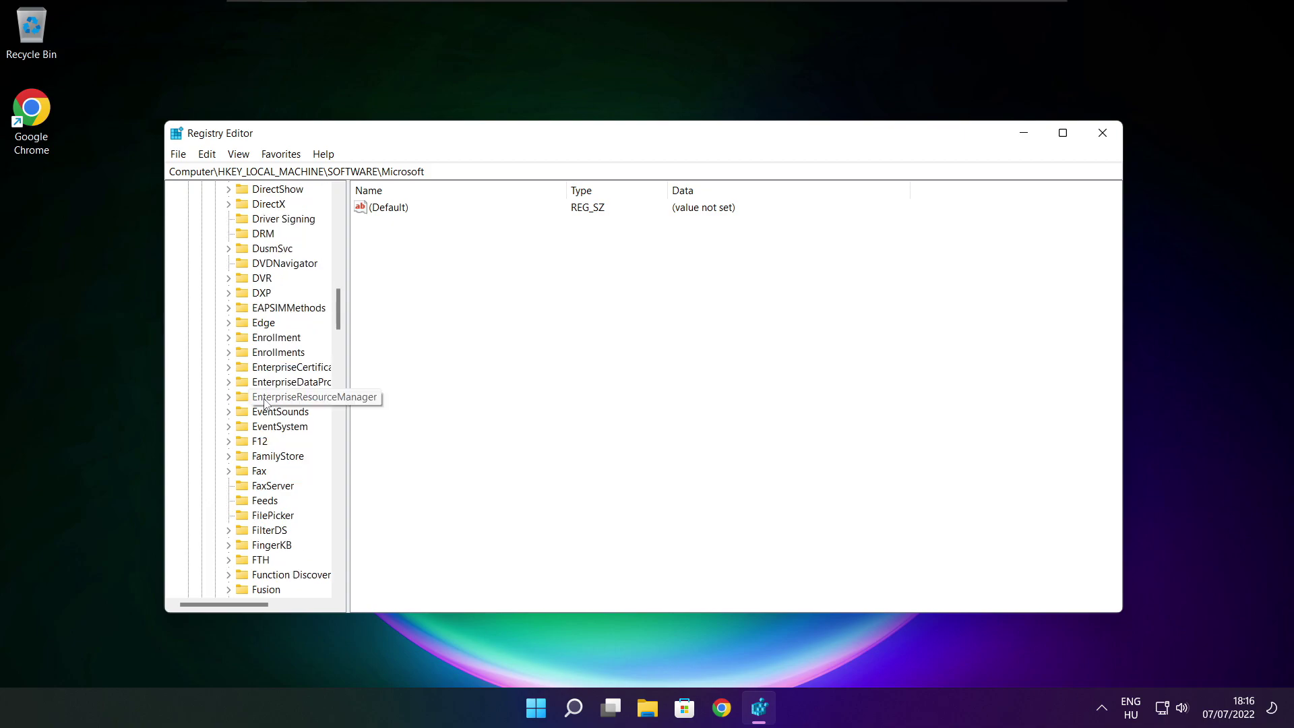
{"action": "scroll", "coordinate": [265, 403], "scroll_direction": "down", "scroll_amount": 18}
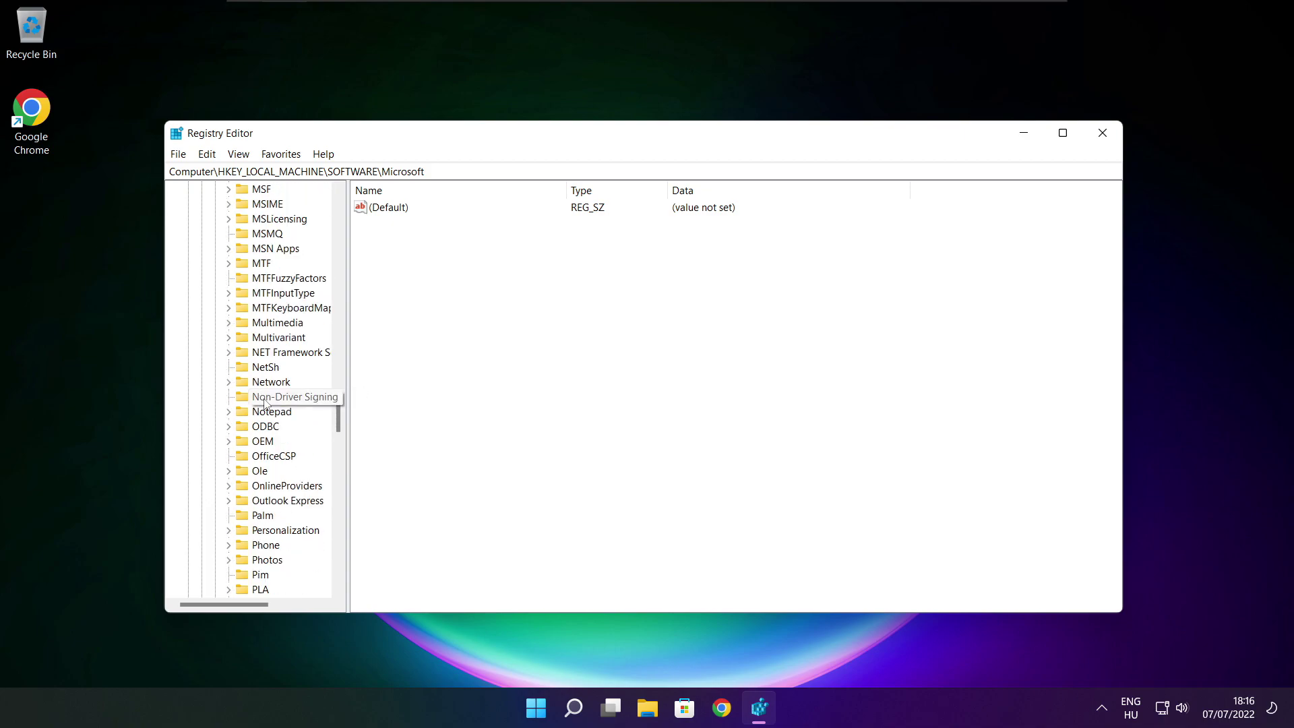
{"action": "scroll", "coordinate": [264, 402], "scroll_direction": "down", "scroll_amount": 1}
{"action": "scroll", "coordinate": [266, 381], "scroll_direction": "up", "scroll_amount": 1}
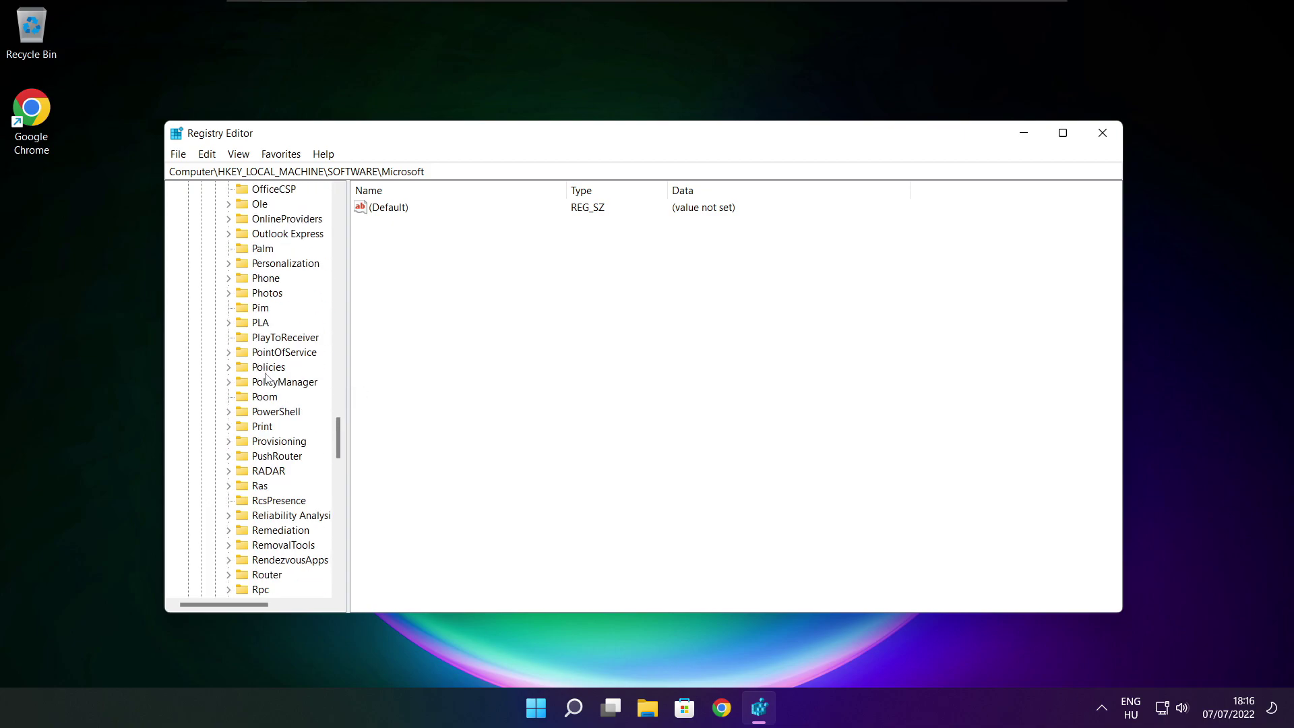
- Expand PolicyManager\default and select ApplicationManagement, showing wnfStateName1 and wnfStateName2
{"action": "left_click", "coordinate": [268, 383]}
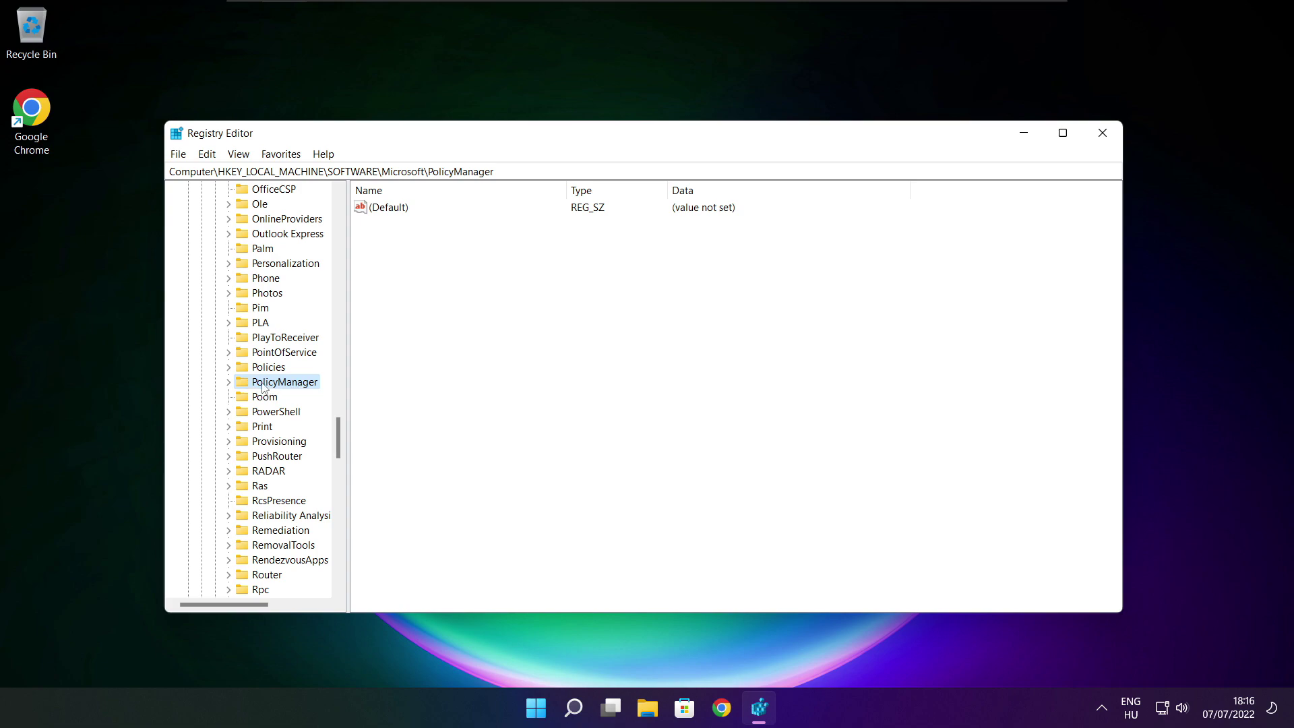
{"action": "left_click", "coordinate": [229, 382]}
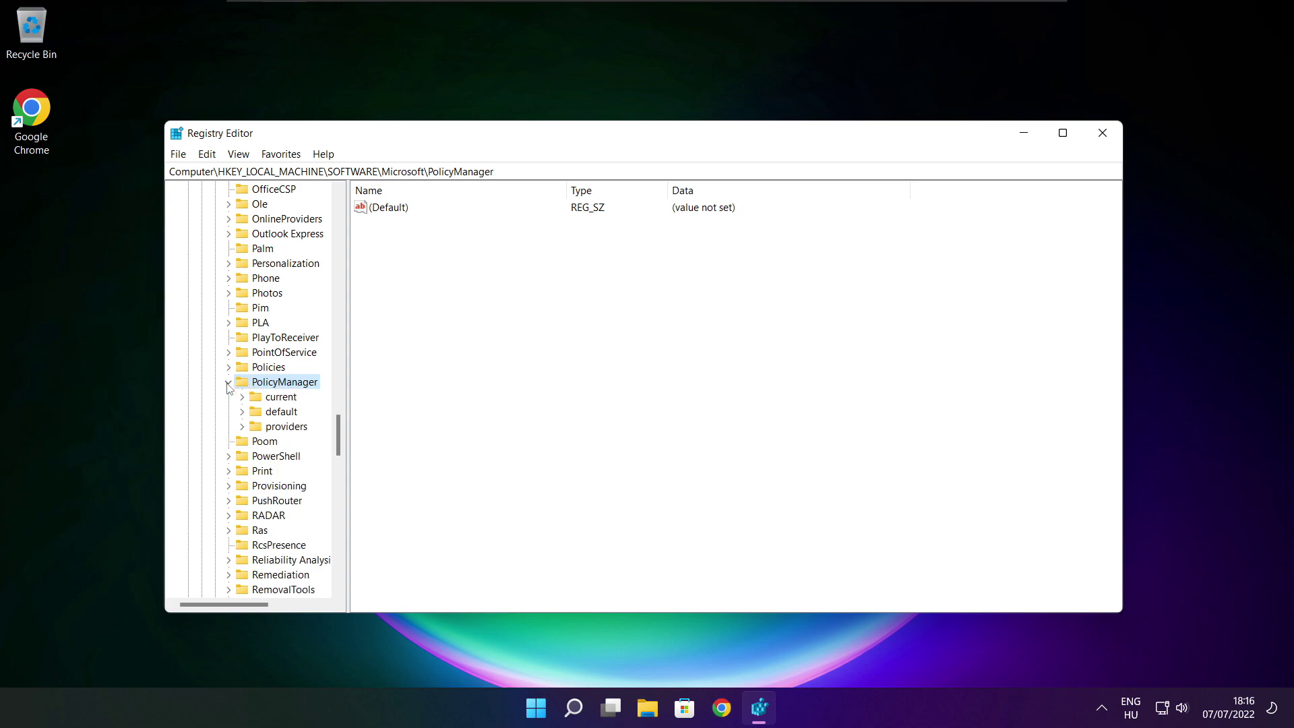
{"action": "left_click", "coordinate": [282, 415]}
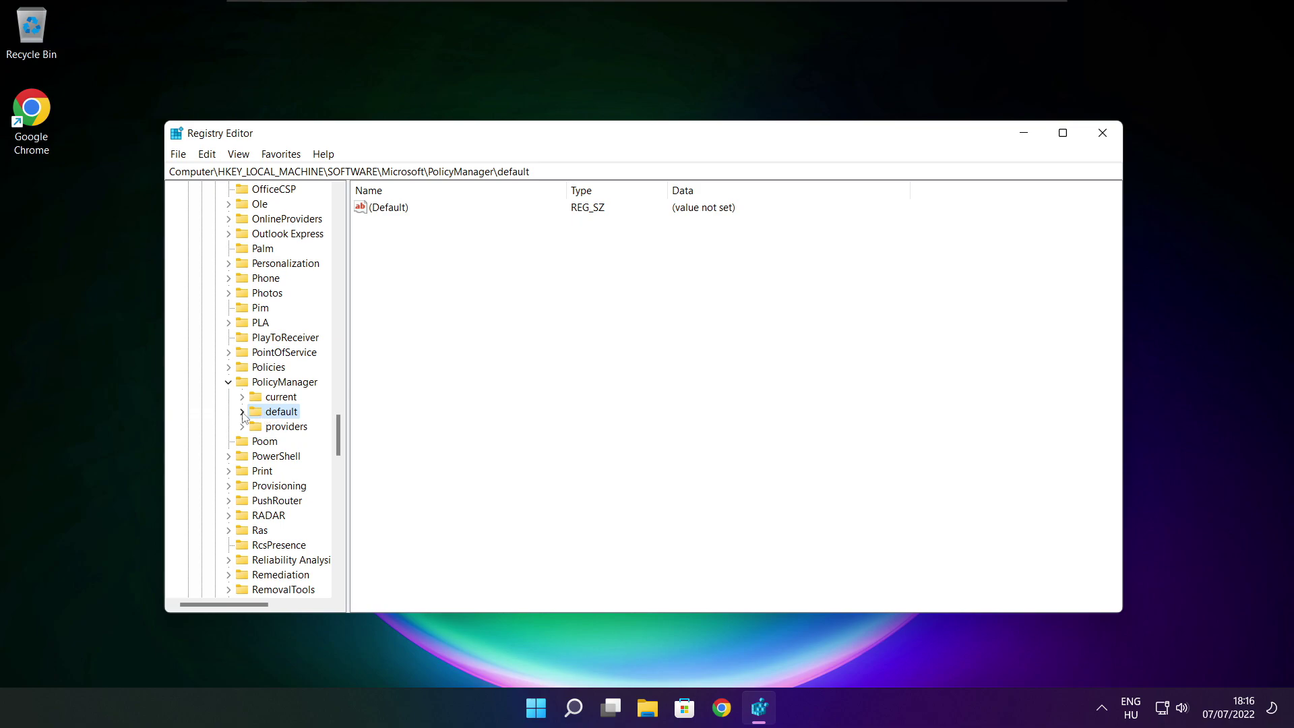
{"action": "left_click", "coordinate": [242, 412]}
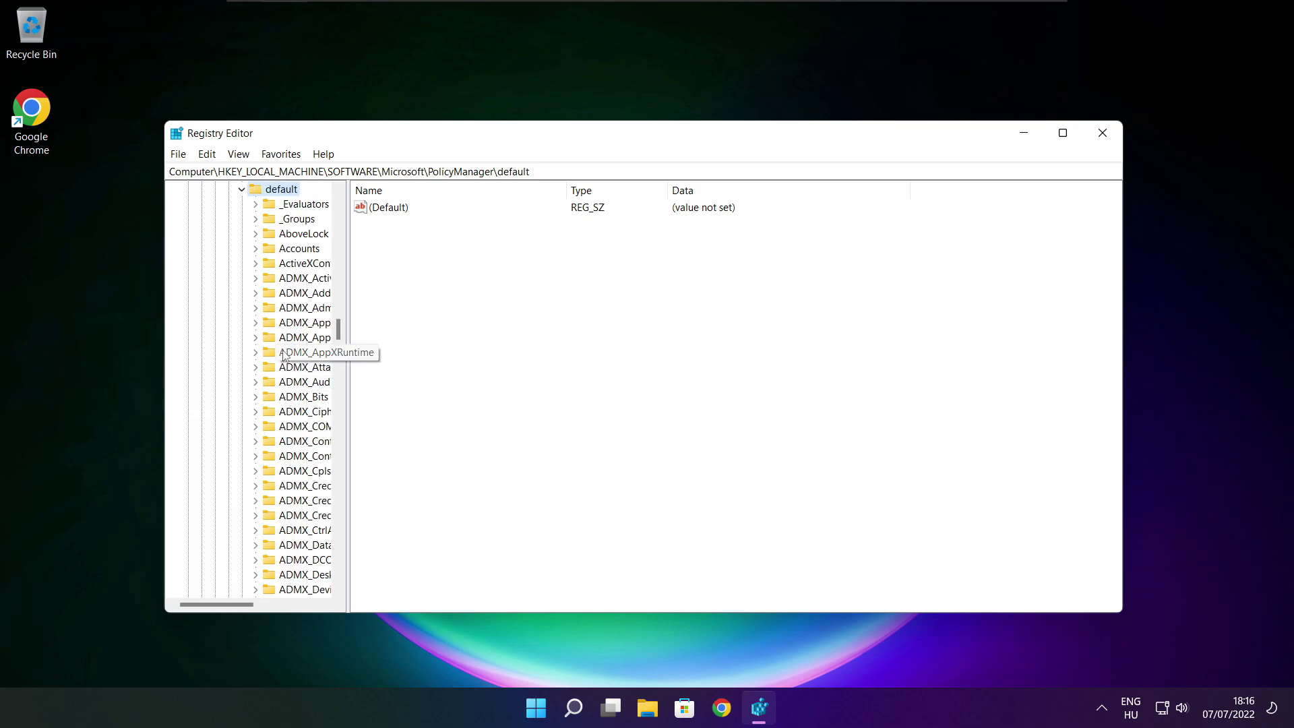
{"action": "scroll", "coordinate": [299, 297], "scroll_direction": "down", "scroll_amount": 7}
{"action": "scroll", "coordinate": [300, 297], "scroll_direction": "down", "scroll_amount": 20}
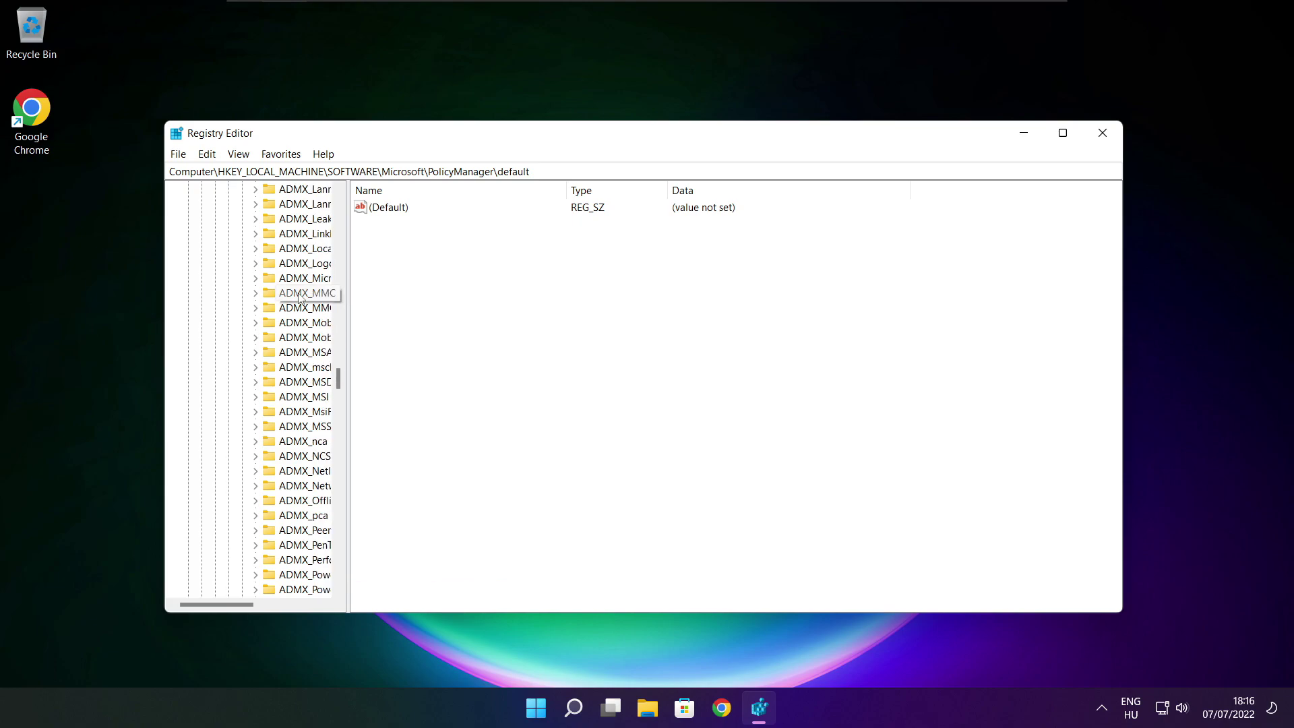
{"action": "scroll", "coordinate": [299, 298], "scroll_direction": "down", "scroll_amount": 3}
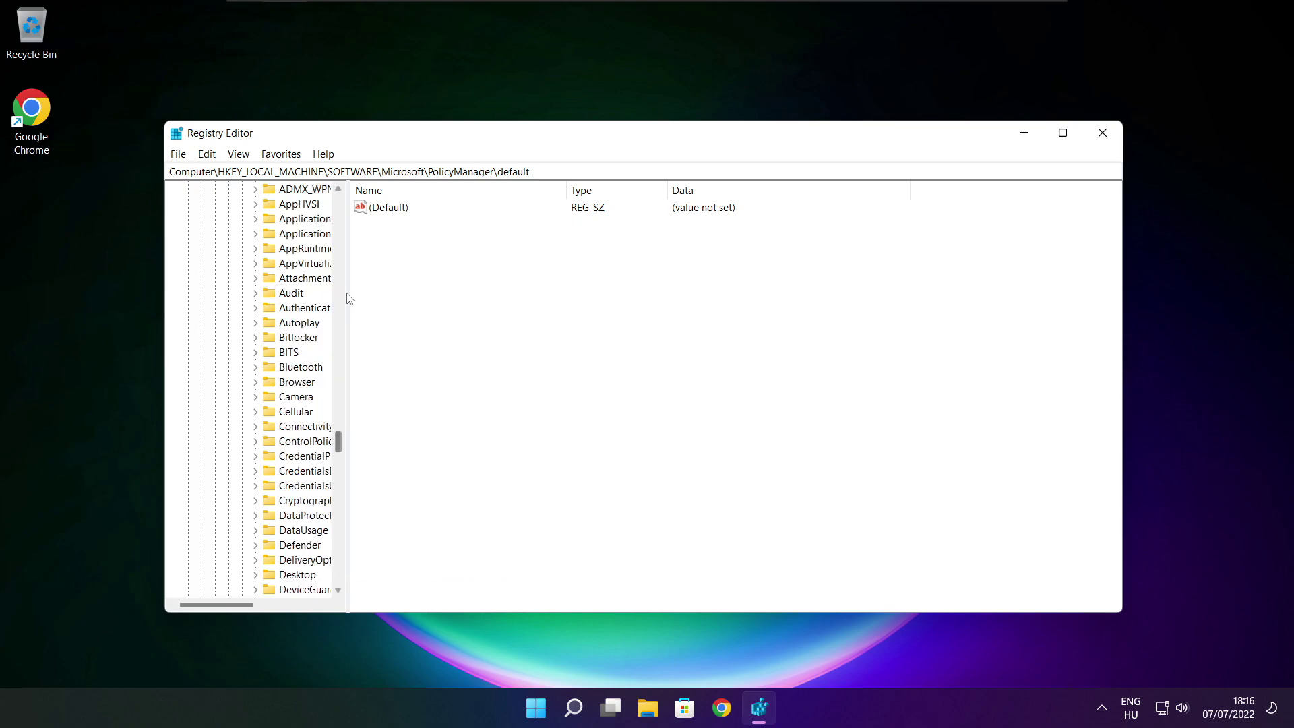
{"action": "left_click_drag", "start_coordinate": [348, 294], "coordinate": [428, 294]}
{"action": "scroll", "coordinate": [350, 293], "scroll_direction": "up", "scroll_amount": 1}
{"action": "left_click", "coordinate": [300, 279]}
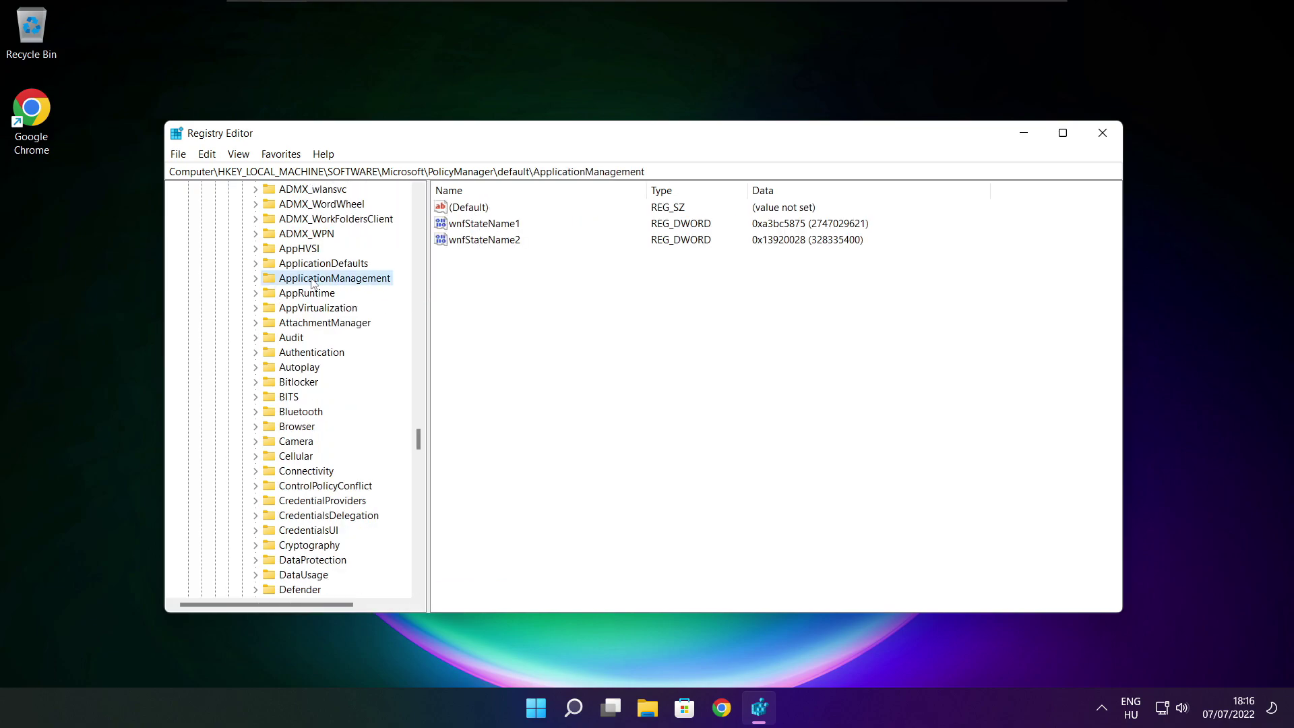
- Under ApplicationManagement, change AllowGameDVR's 'value' entry from 1 to 0 and close Registry Editor
{"action": "left_click", "coordinate": [255, 278]}
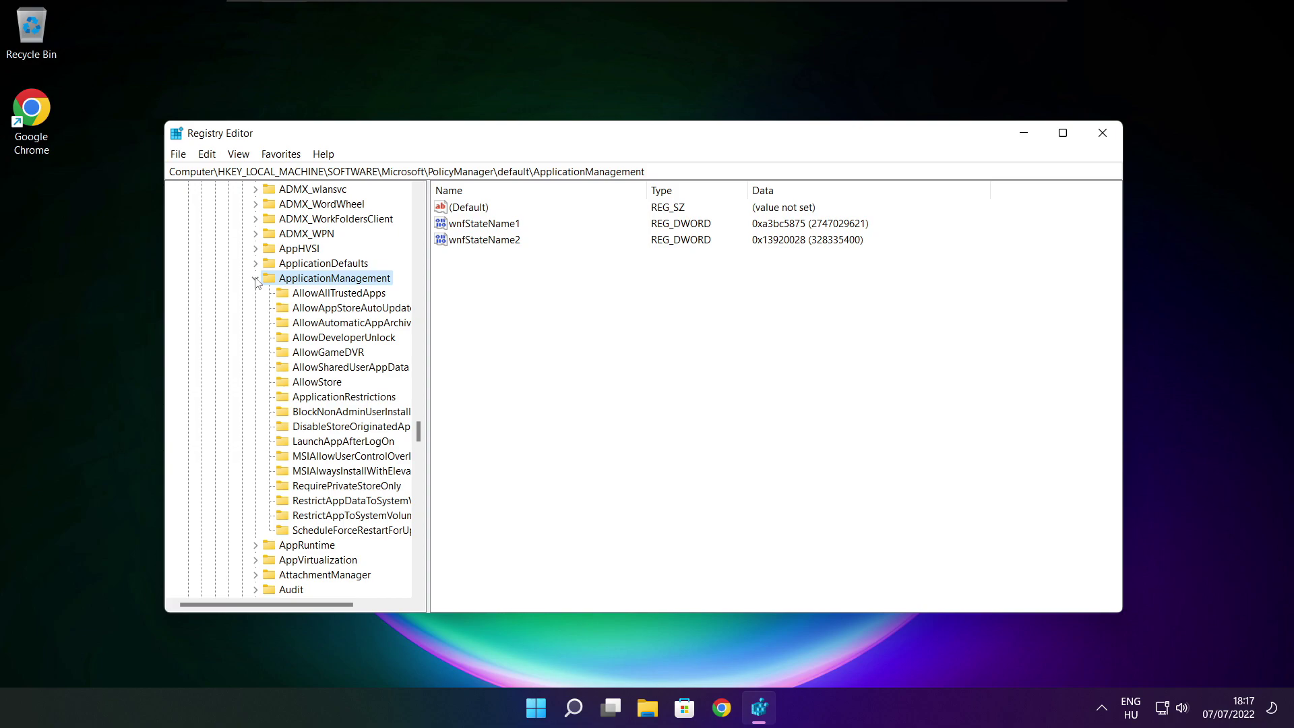
{"action": "left_click_drag", "start_coordinate": [428, 339], "coordinate": [441, 339]}
{"action": "left_click", "coordinate": [332, 354]}
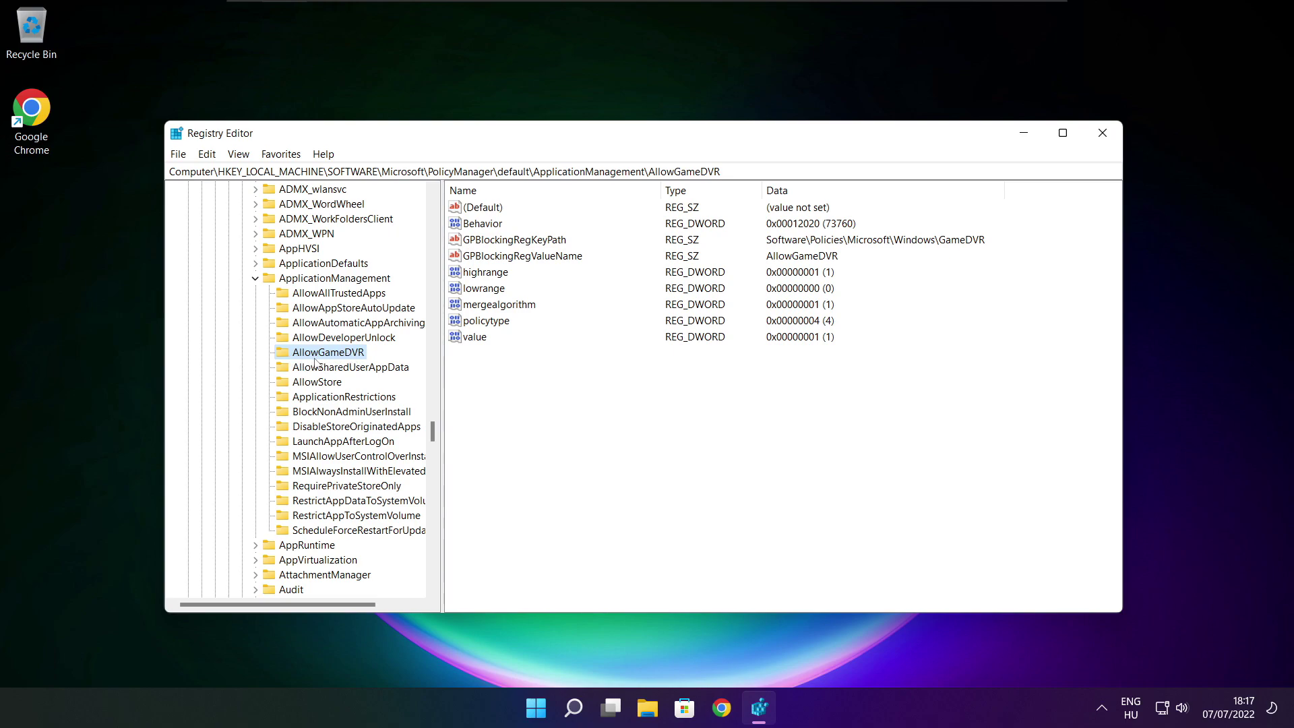
{"action": "left_click", "coordinate": [475, 337]}
{"action": "double_click", "coordinate": [481, 338]}
{"action": "left_click_drag", "start_coordinate": [321, 214], "coordinate": [656, 269]}
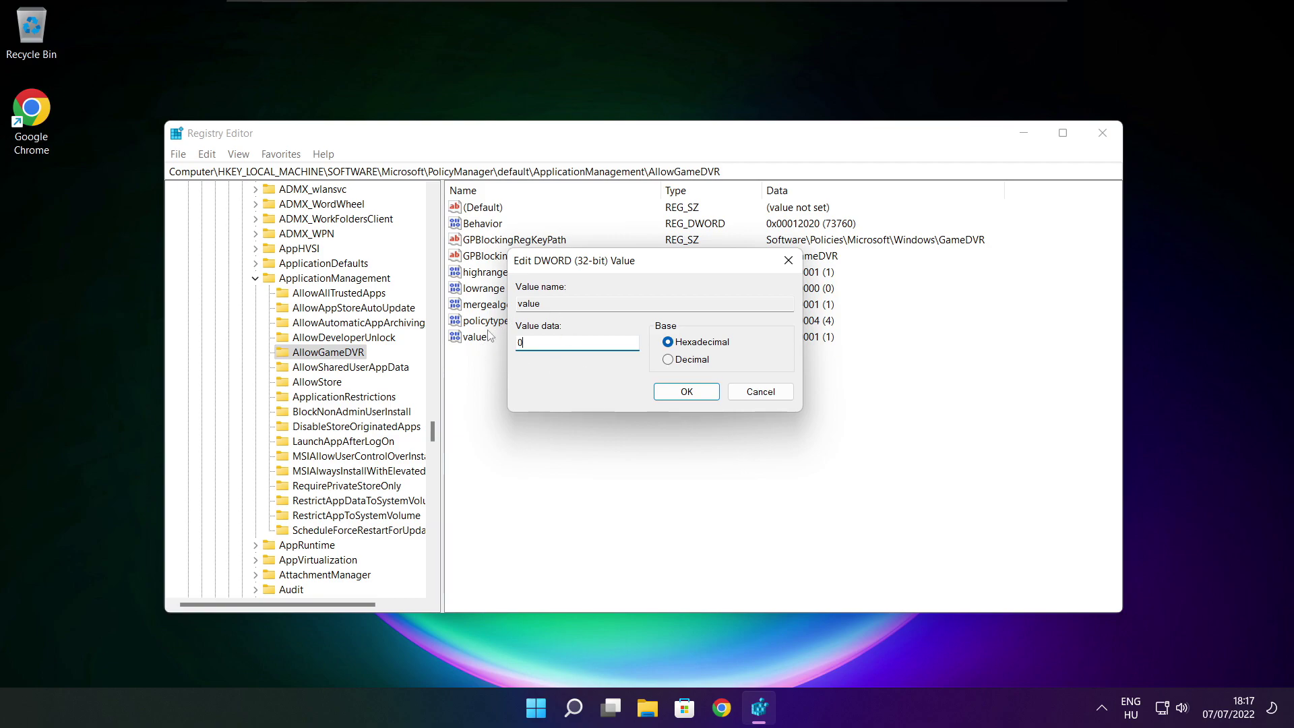
{"action": "left_click", "coordinate": [686, 391]}
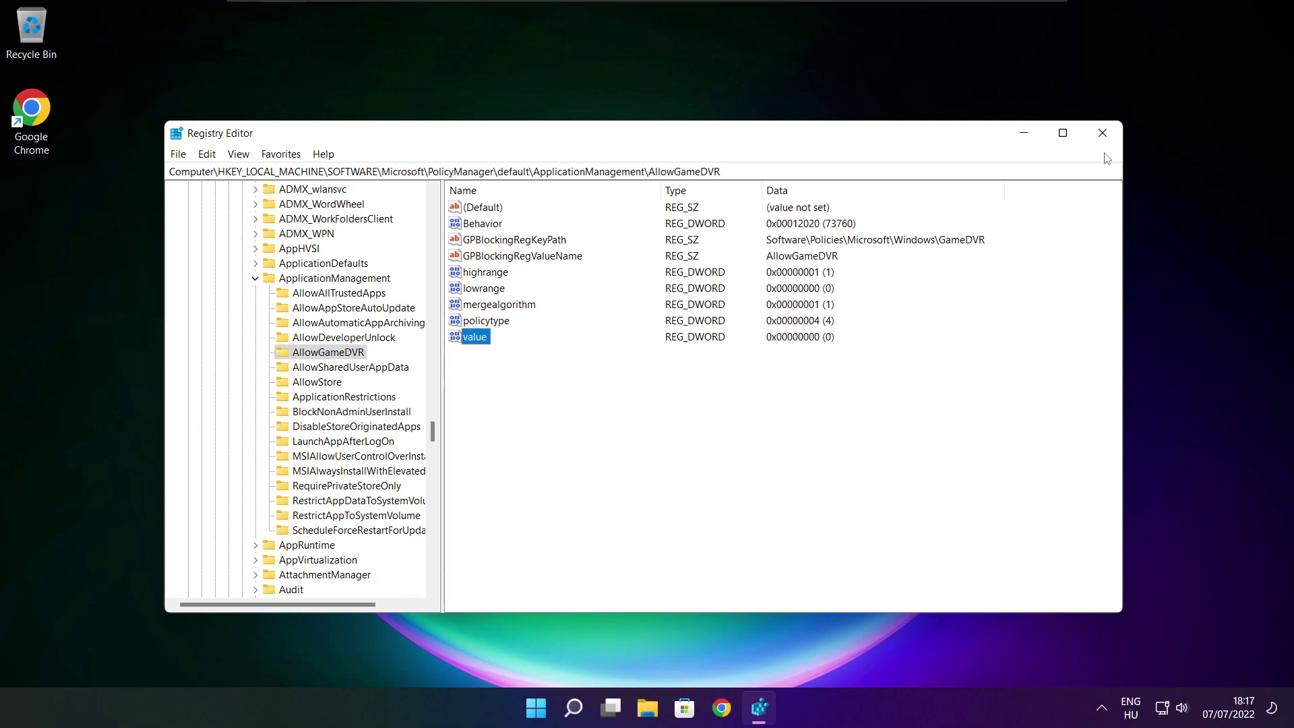
{"action": "left_click", "coordinate": [1103, 134]}
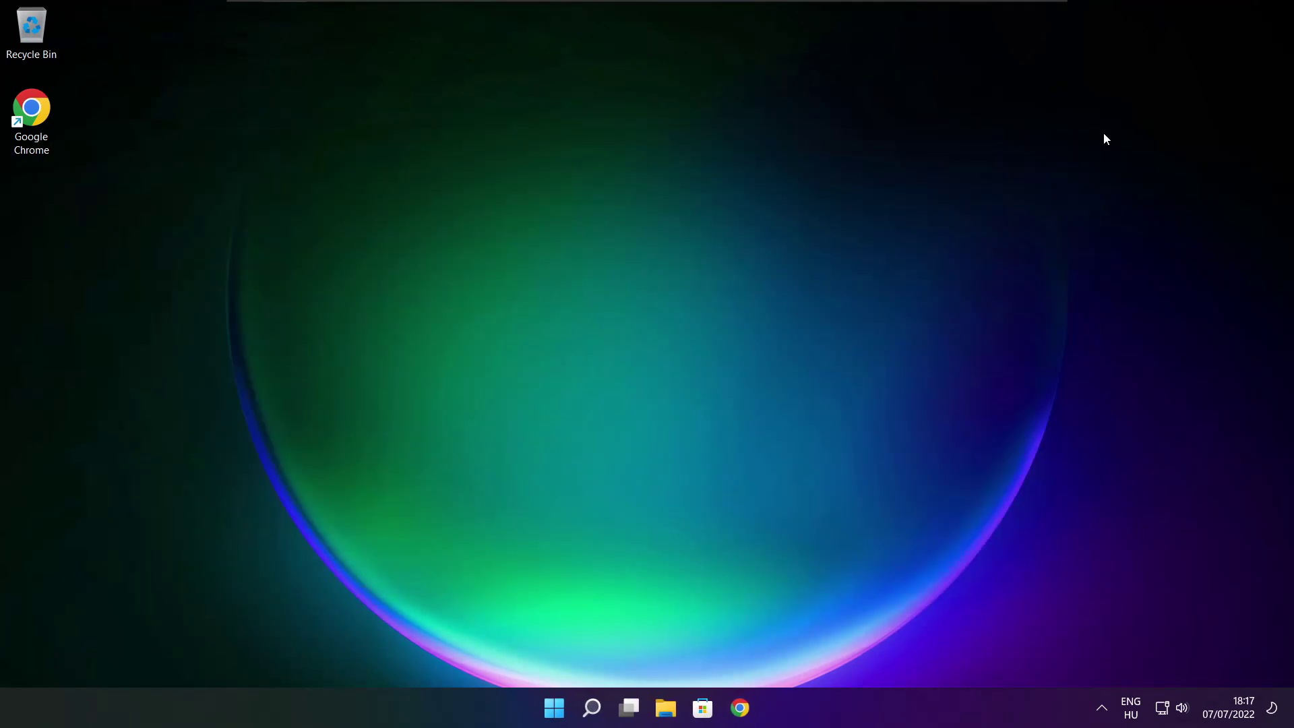
- Bring back the DirectX download page in Chrome and copy its address
{"action": "left_click", "coordinate": [741, 708]}
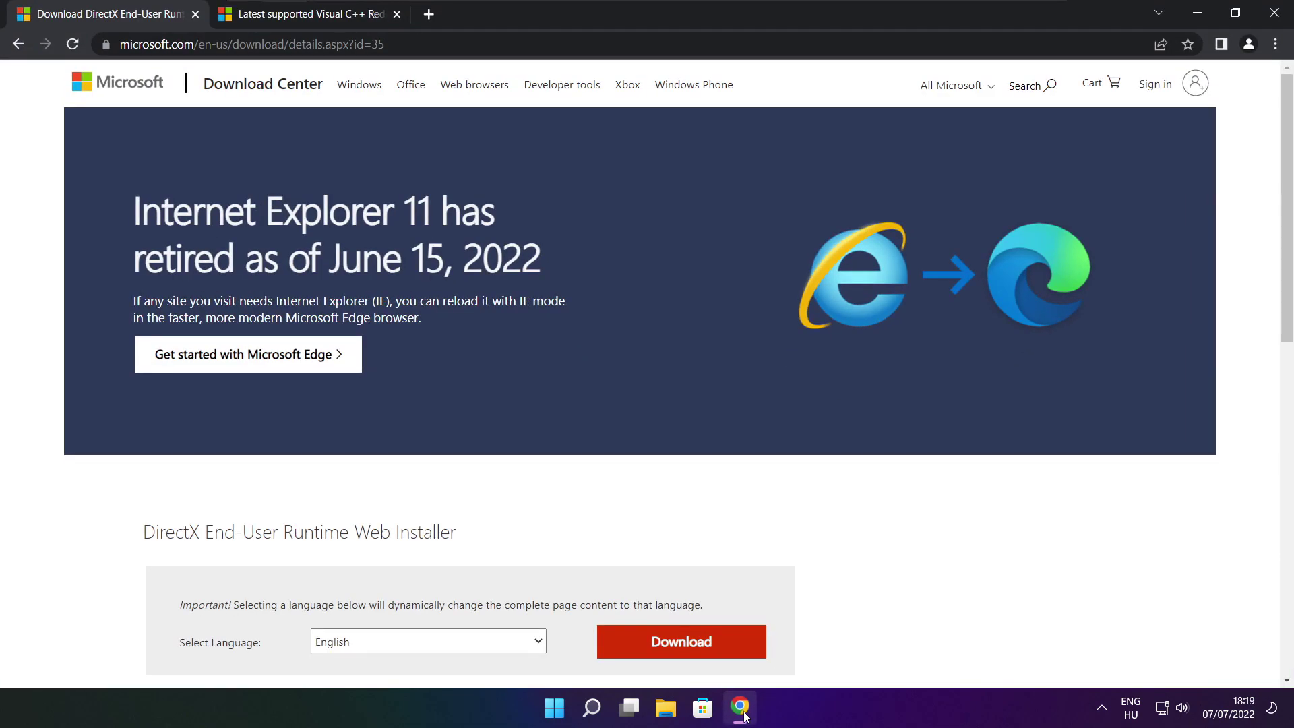
{"action": "left_click", "coordinate": [385, 44]}
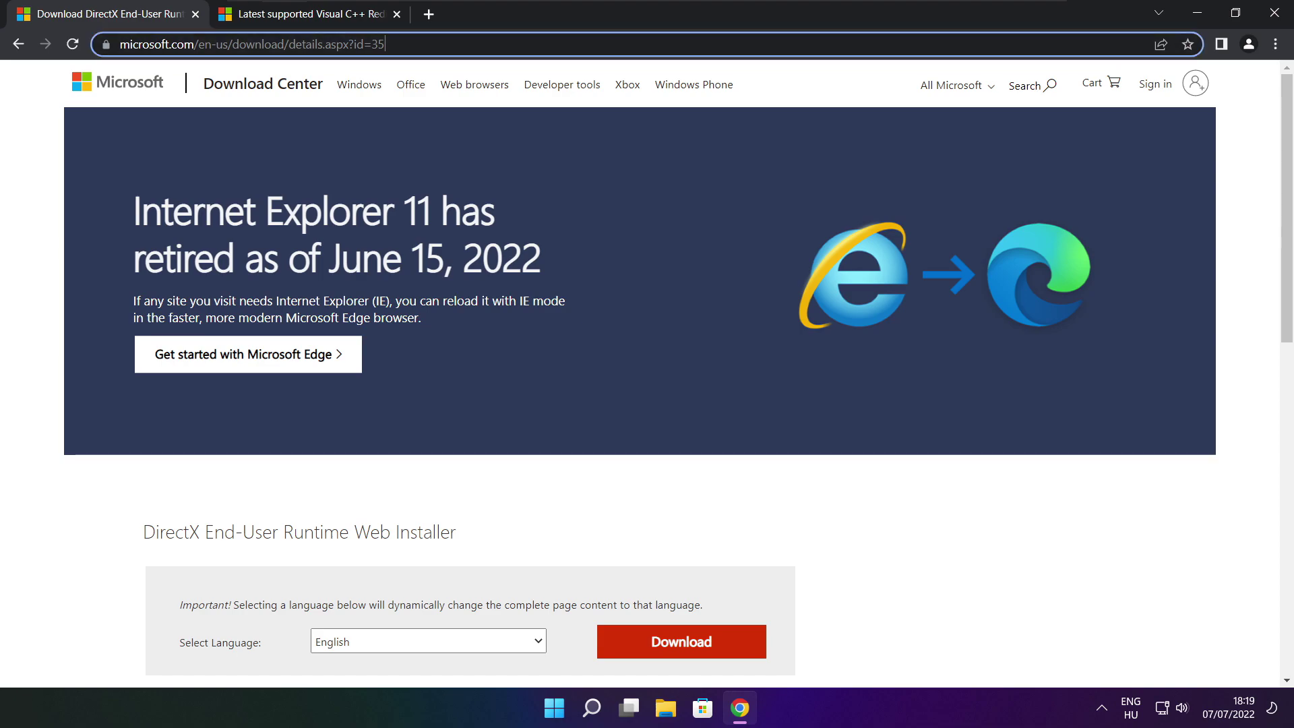
{"action": "left_click_drag", "start_coordinate": [385, 44], "coordinate": [119, 44]}
{"action": "key", "text": "ctrl+c"}
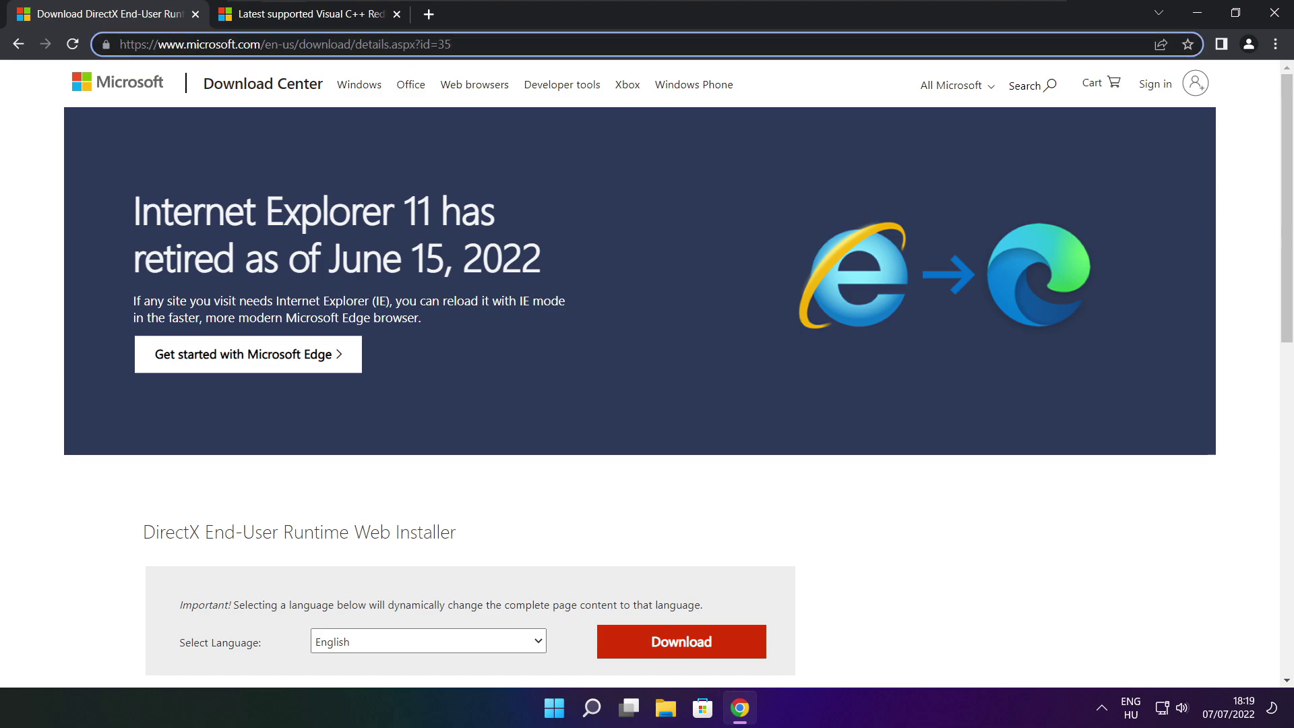
- Download the DirectX End-User Runtime Web Installer, dxwebsetup.exe
{"action": "left_click", "coordinate": [462, 488]}
{"action": "scroll", "coordinate": [1286, 222], "scroll_direction": "down", "scroll_amount": 3}
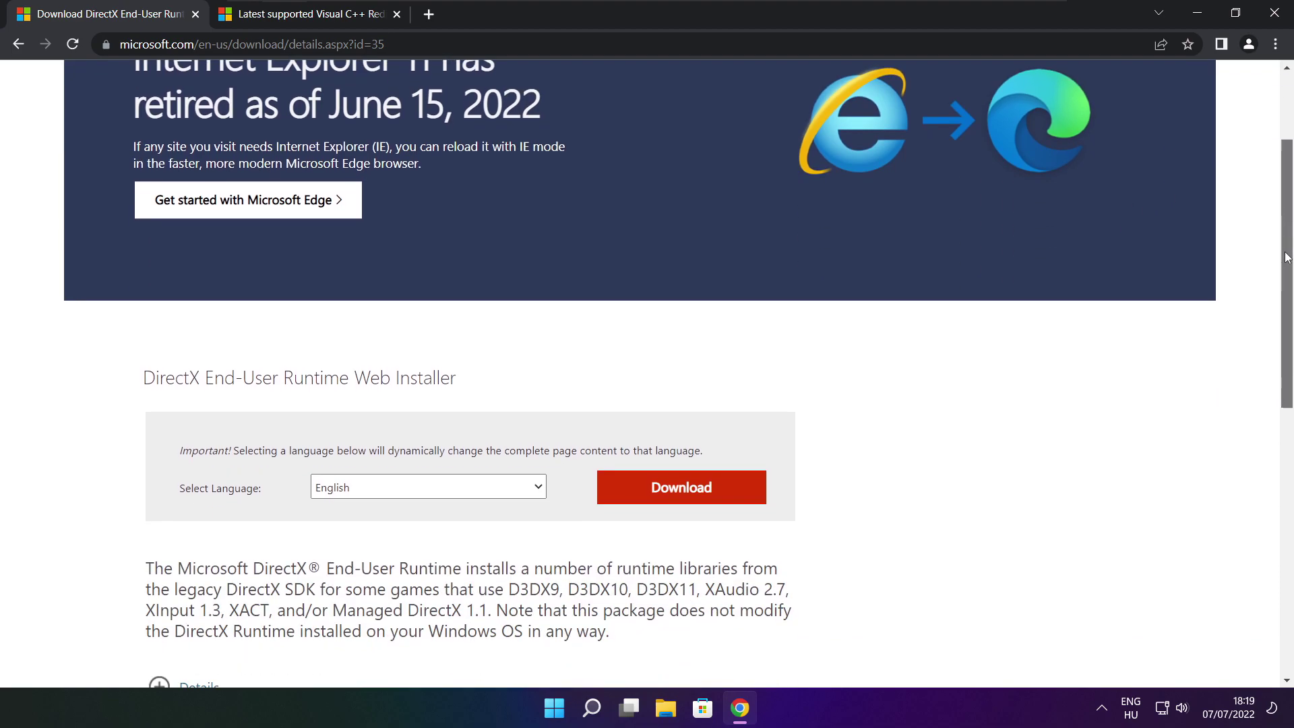
{"action": "left_click_drag", "start_coordinate": [477, 288], "coordinate": [551, 286]}
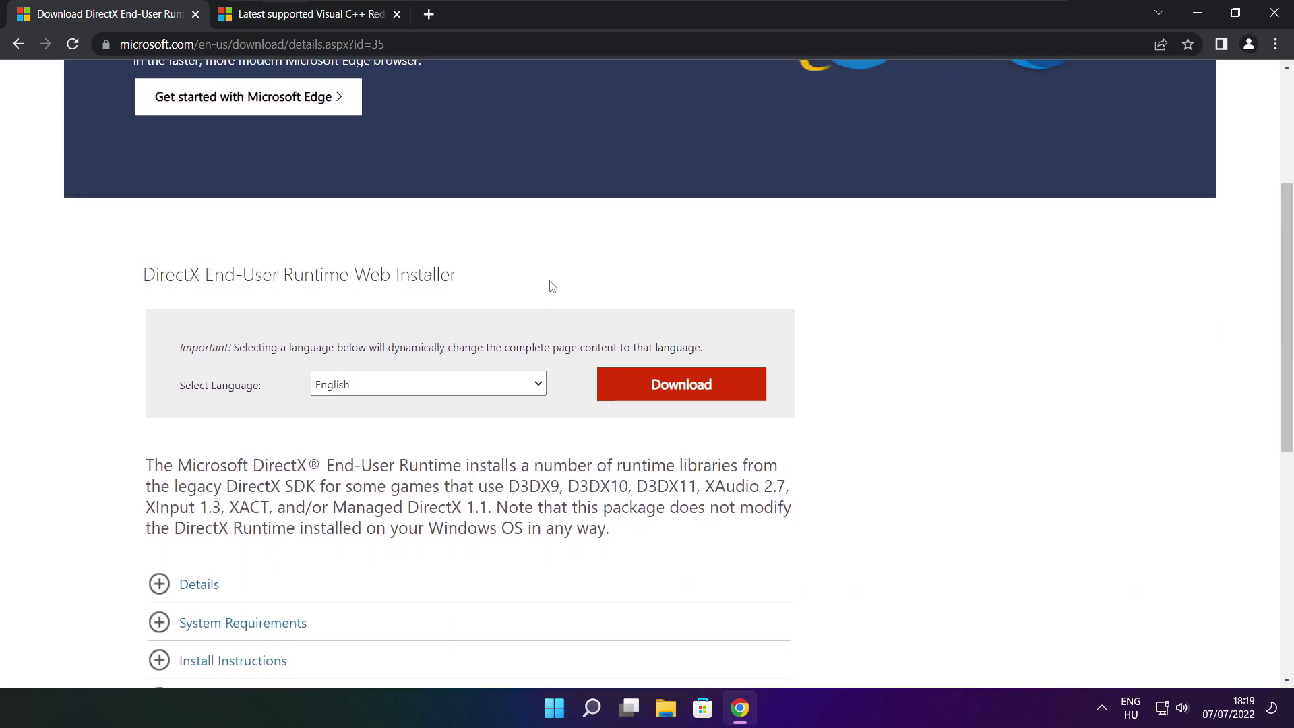
{"action": "left_click", "coordinate": [686, 388]}
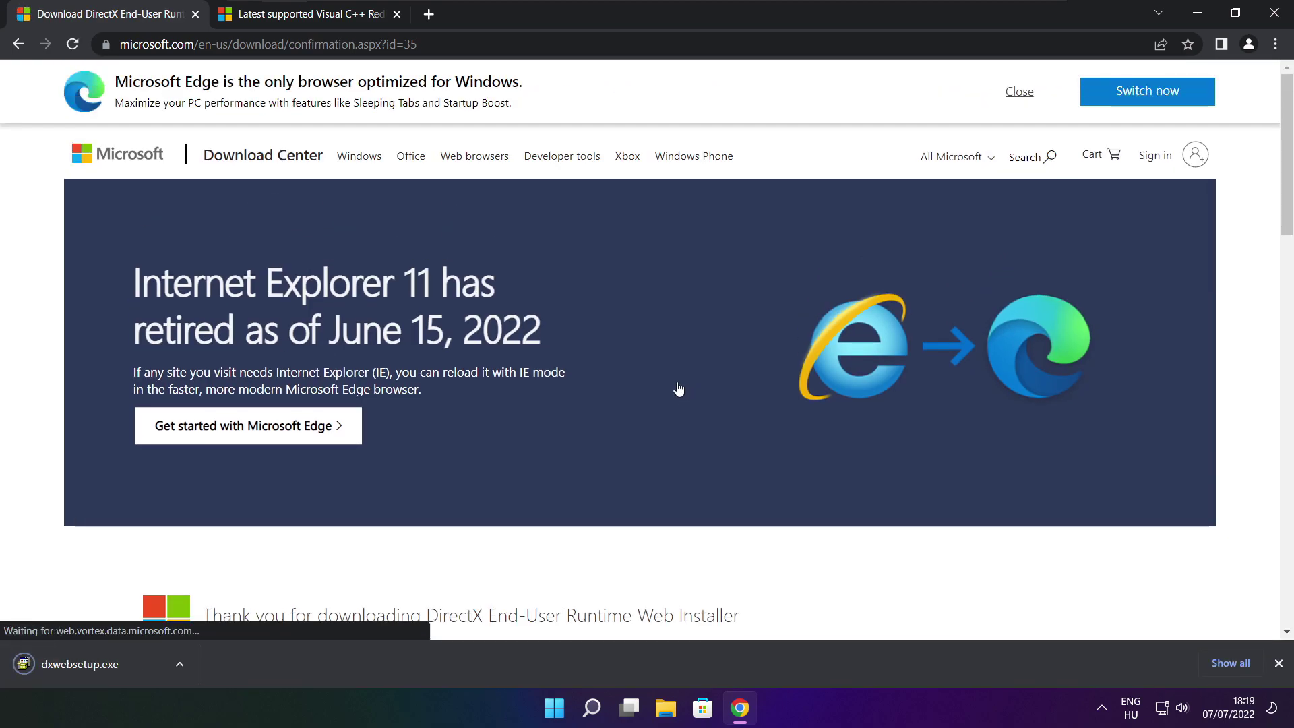
- Run dxwebsetup.exe, accept the licence, skip the Bing Bar, and install the DirectX components
{"action": "left_click", "coordinate": [122, 664]}
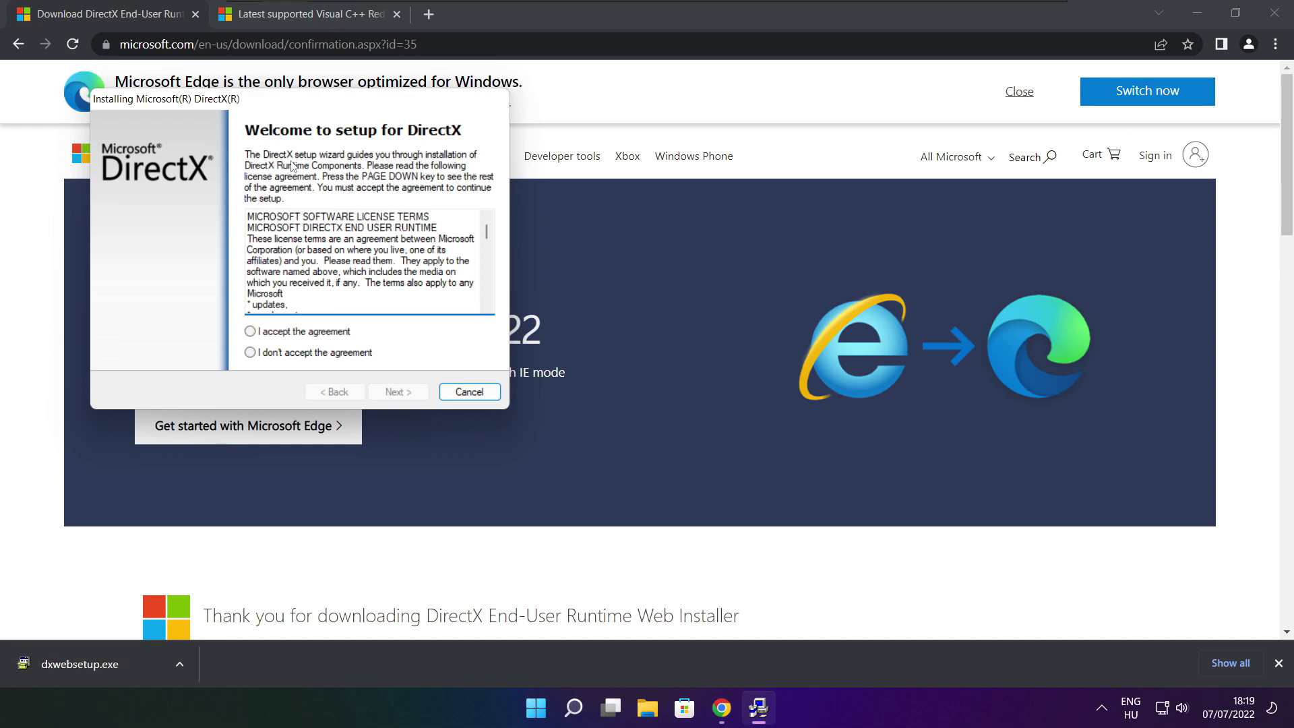
{"action": "left_click_drag", "start_coordinate": [272, 102], "coordinate": [615, 193]}
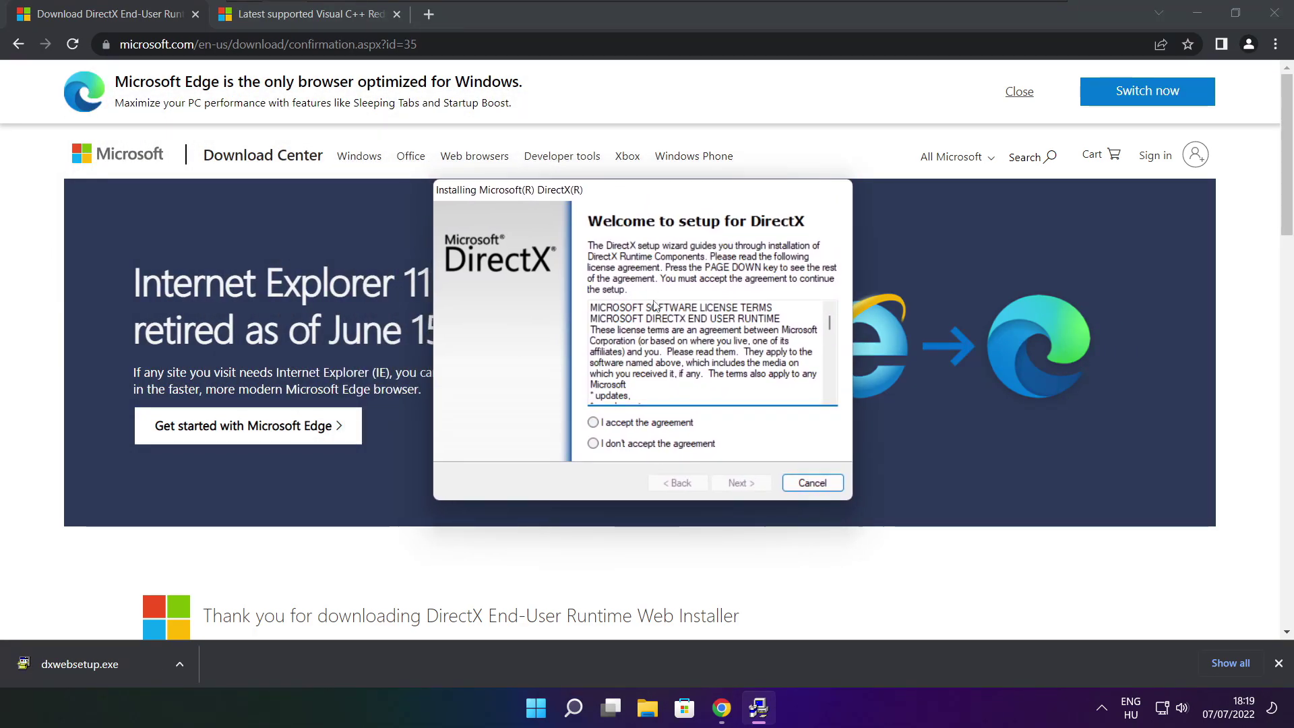
{"action": "left_click_drag", "start_coordinate": [829, 321], "coordinate": [829, 386]}
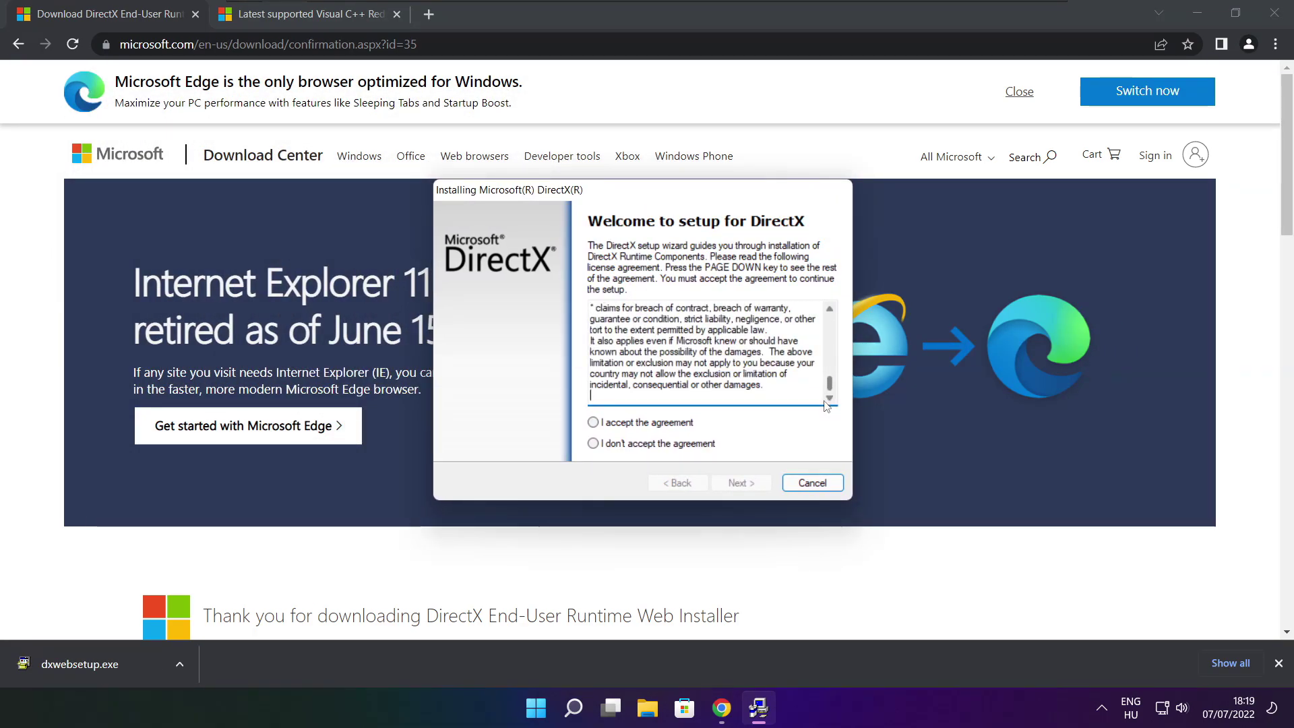
{"action": "left_click", "coordinate": [619, 422]}
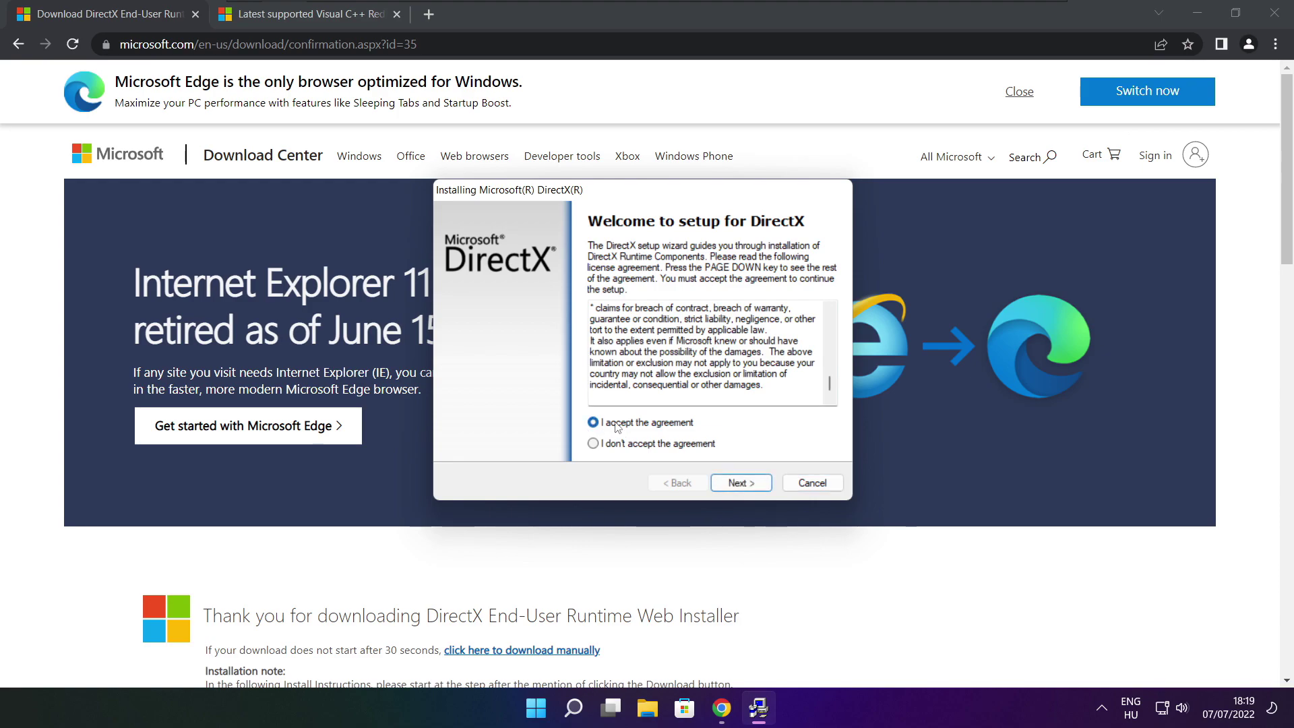
{"action": "left_click", "coordinate": [740, 482]}
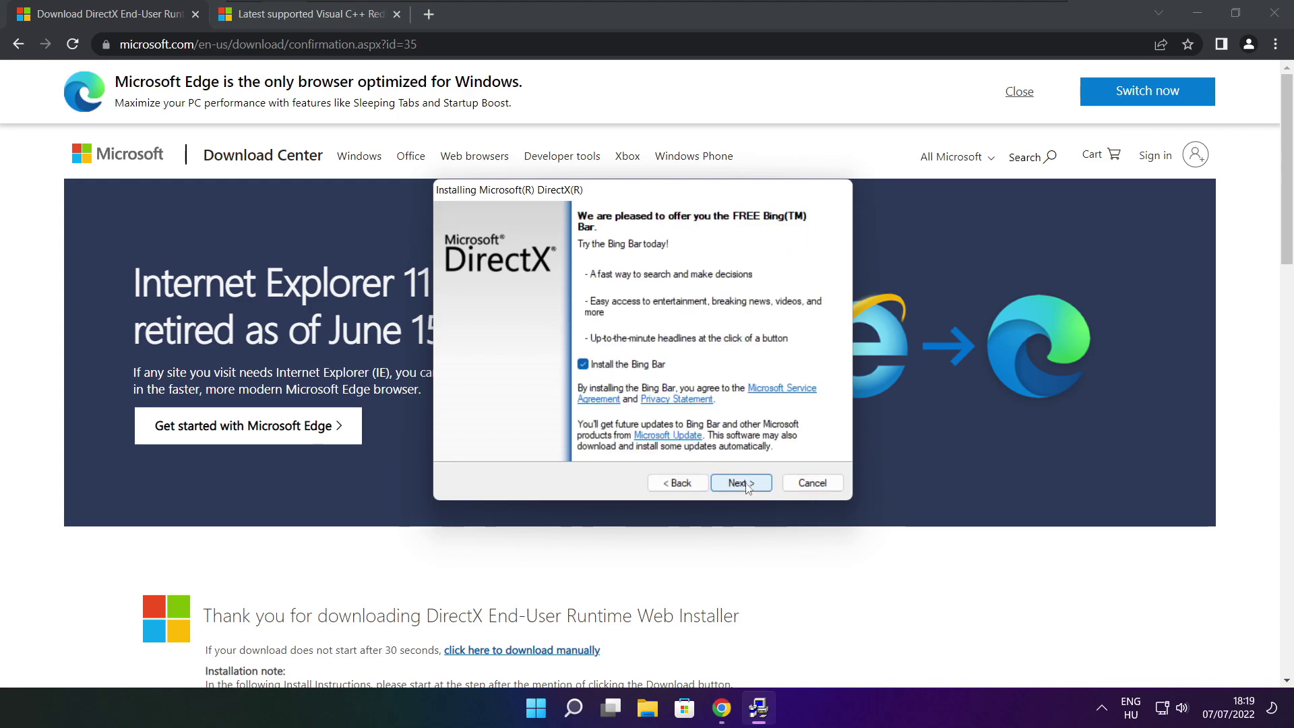
{"action": "left_click", "coordinate": [583, 365]}
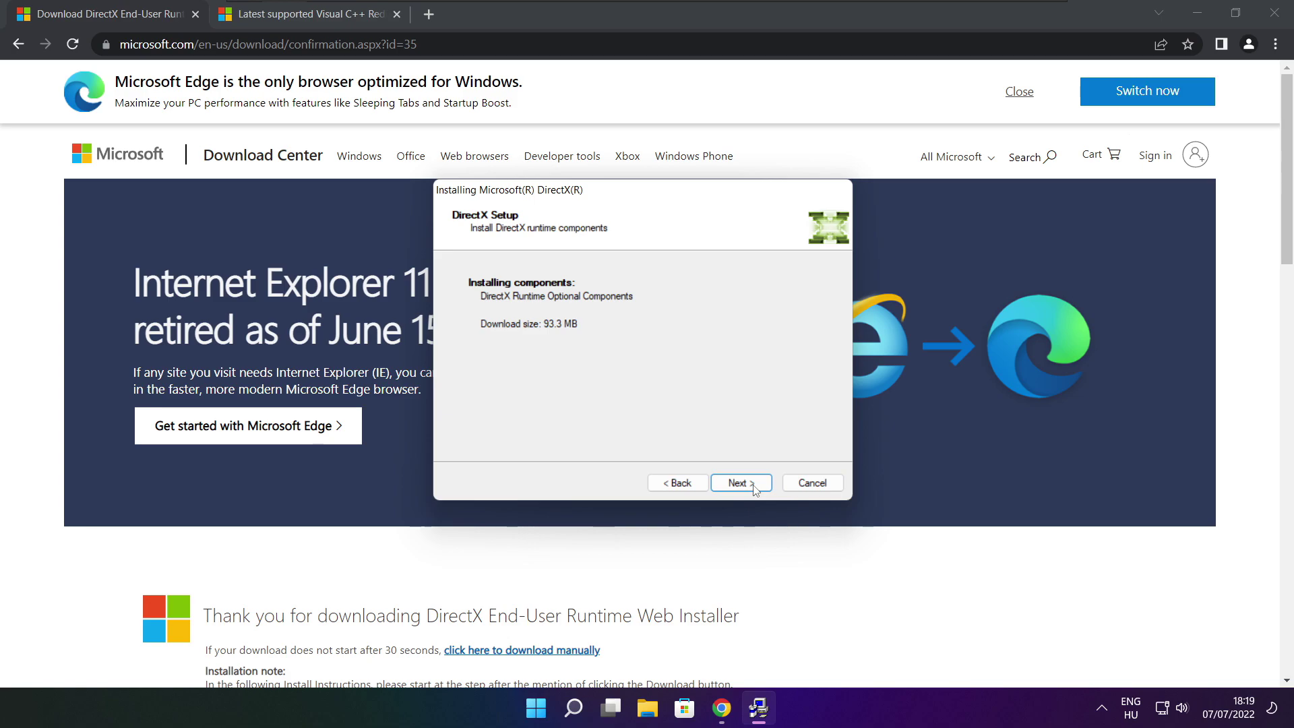
{"action": "left_click", "coordinate": [741, 483]}
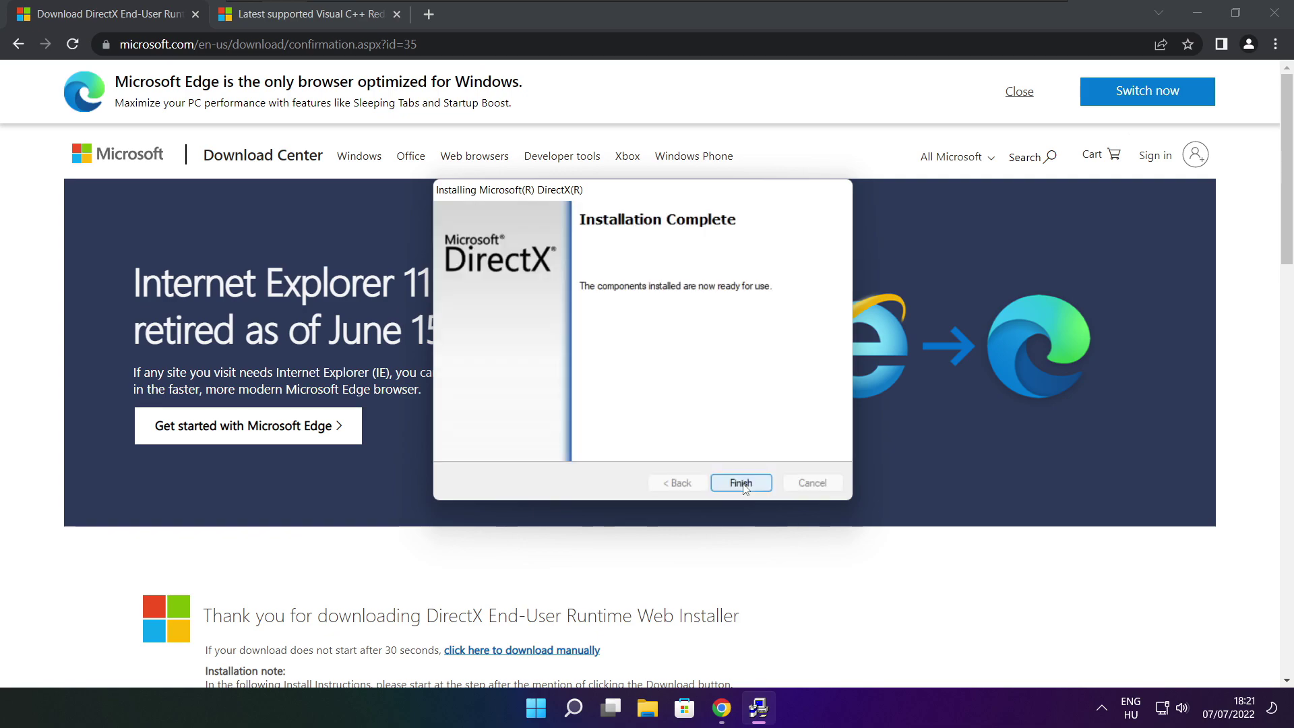
{"action": "left_click", "coordinate": [749, 482]}
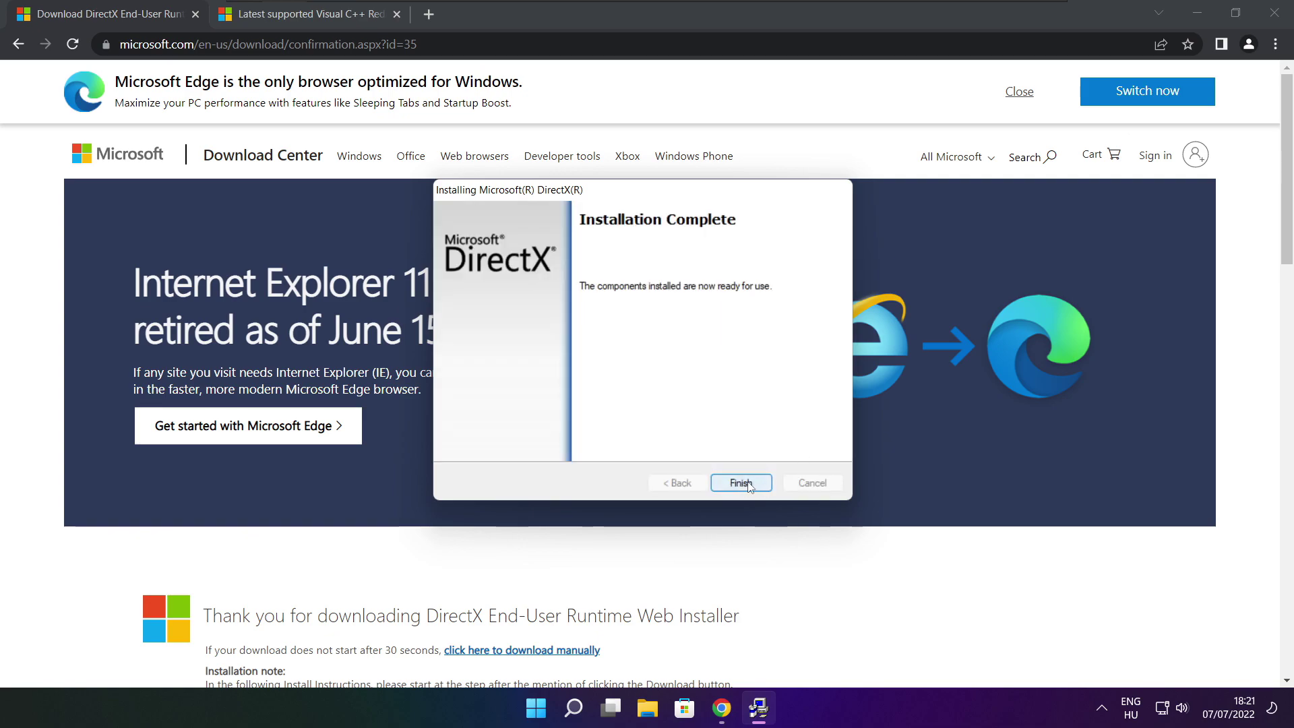